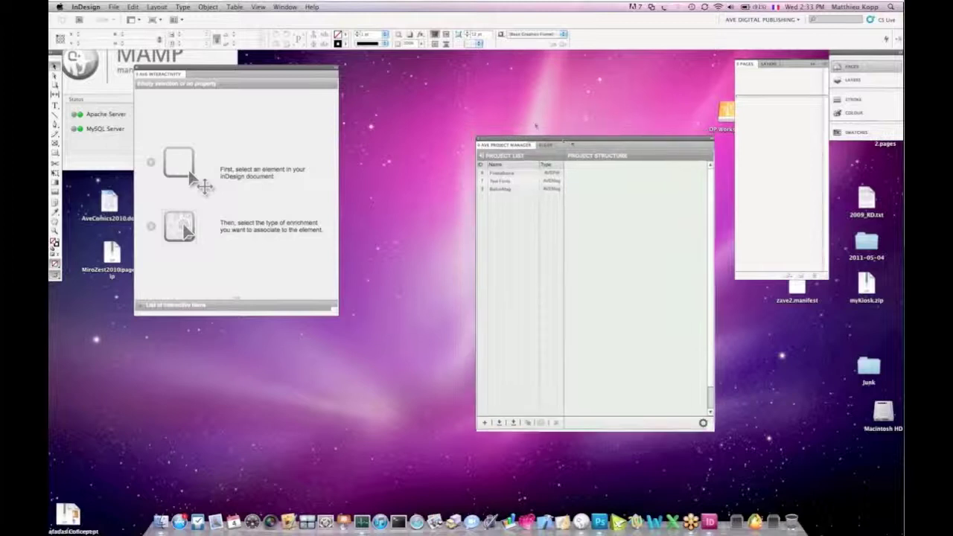
Step: Arrange the AVE Interactivity and AVE Project Manager panels apart, show the first project's structure, and widen the Project Manager
left_click_drag(283, 69, 416, 140)
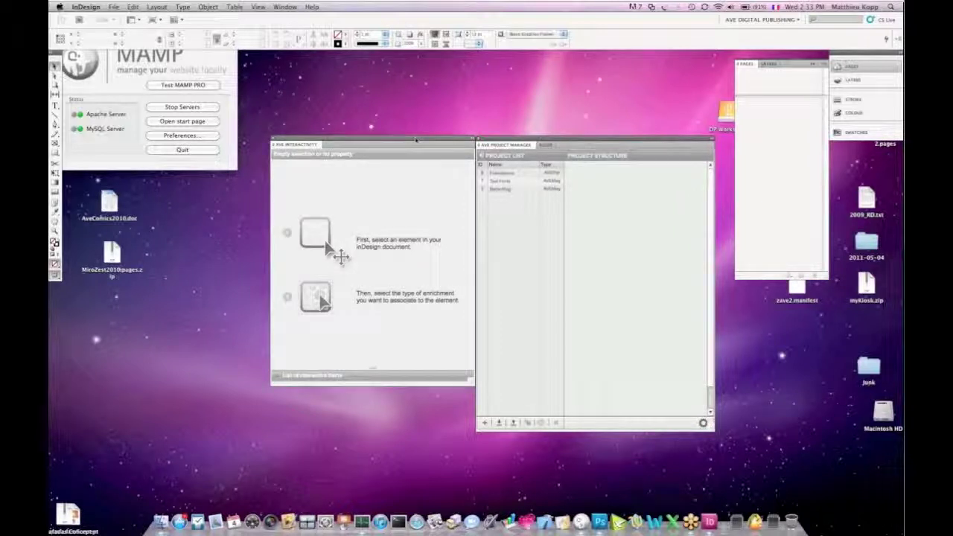
left_click_drag(424, 145, 320, 172)
left_click_drag(514, 139, 420, 125)
left_click(406, 159)
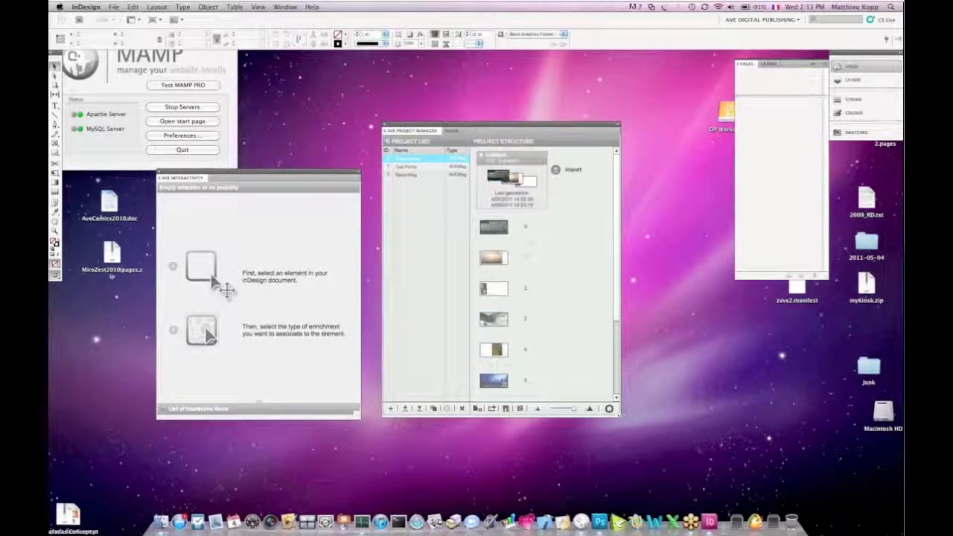
left_click_drag(655, 417, 693, 418)
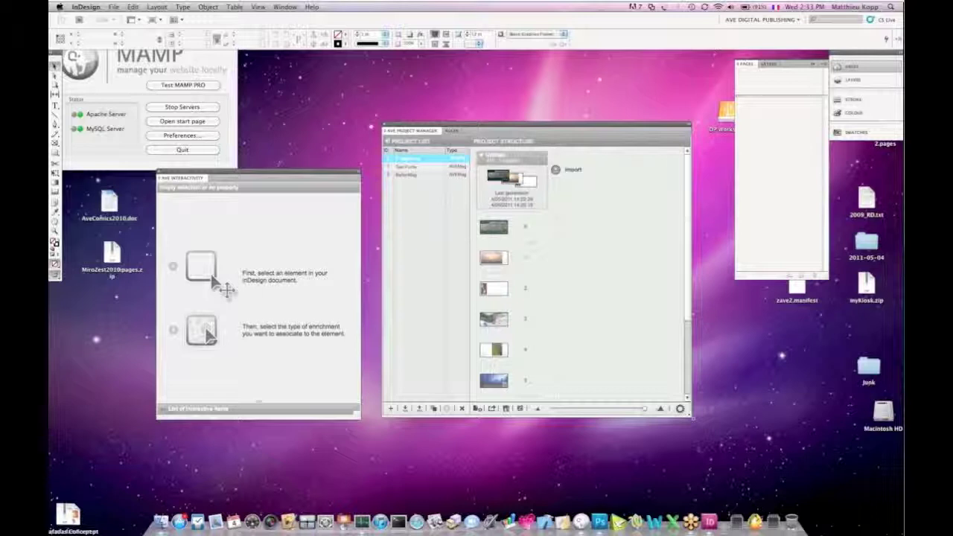
Step: Switch to MAMP to view the Apache and MySQL server status, move its window into clear view, and return to InDesign
left_click(162, 69)
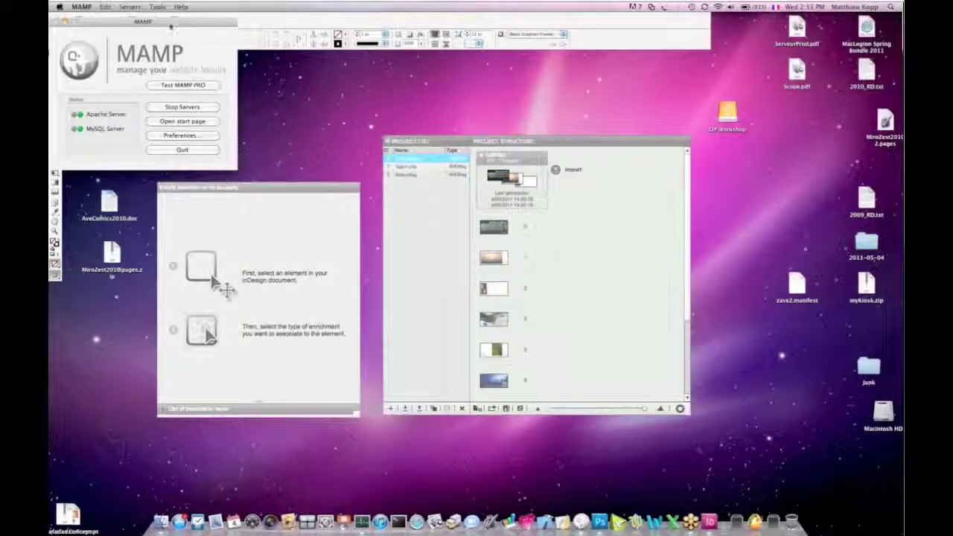
left_click_drag(221, 45, 334, 130)
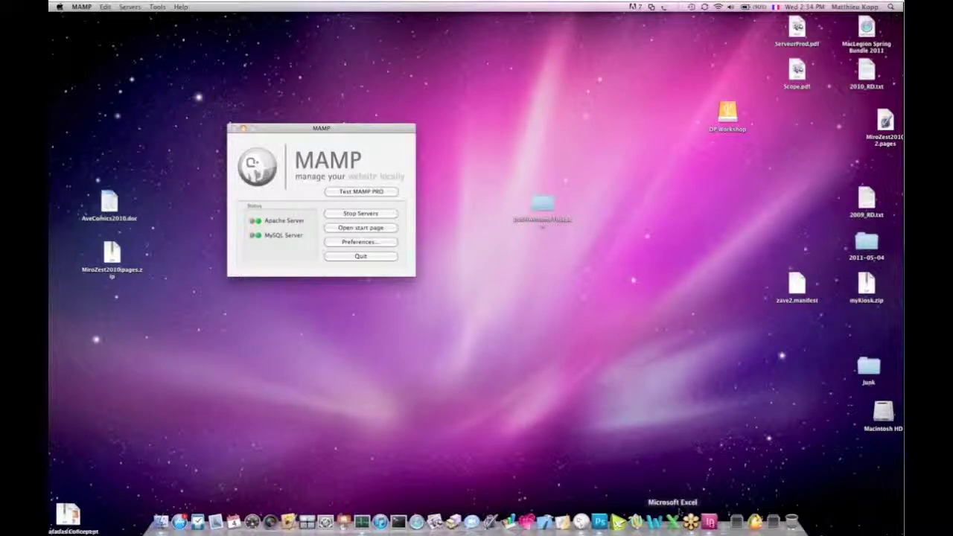
left_click(709, 513)
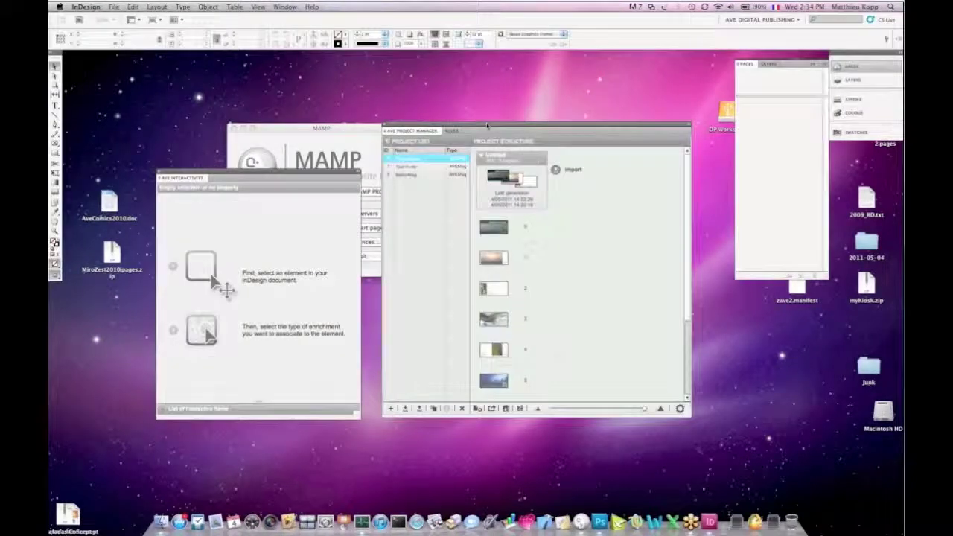
Step: Reposition the AVE Project Manager and view the structures of the other two existing projects
left_click_drag(487, 126, 412, 111)
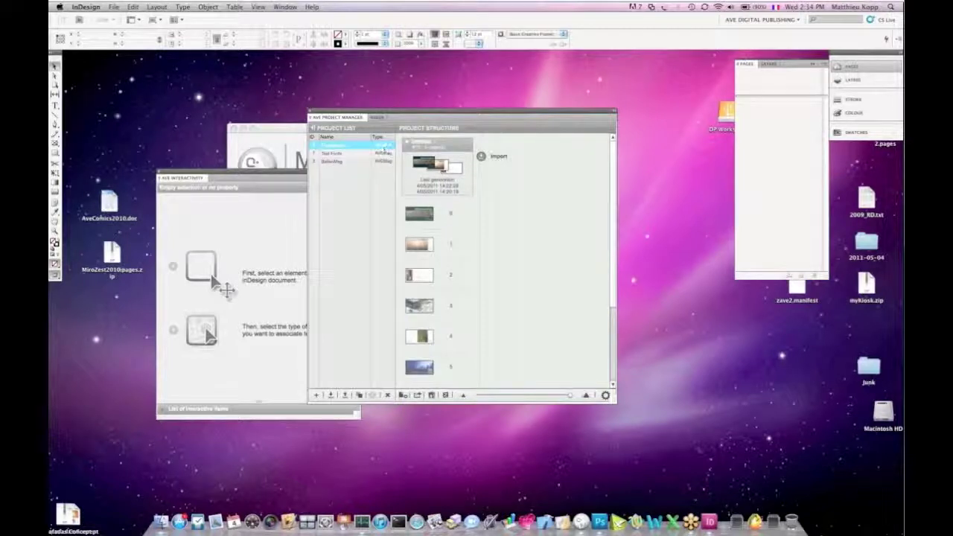
left_click(334, 153)
left_click(334, 161)
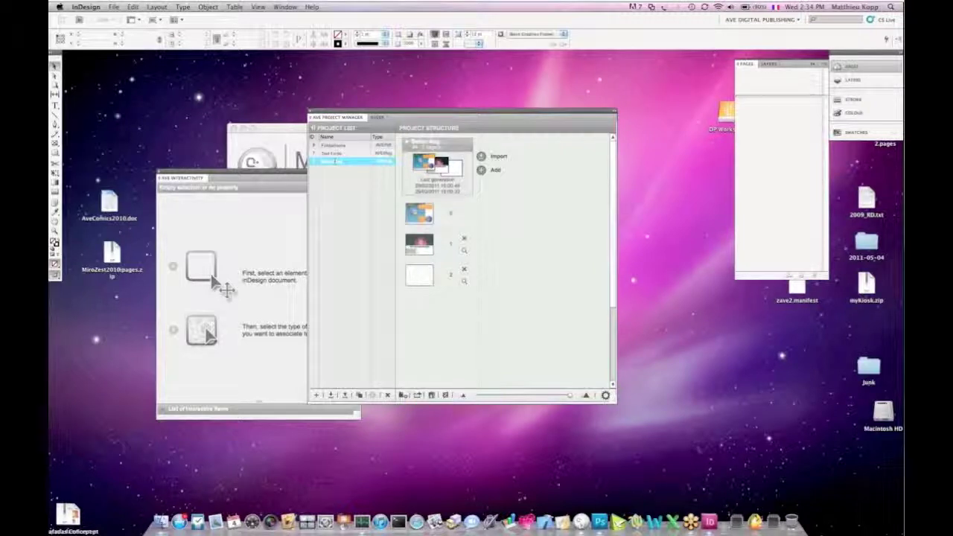
Step: Create a new project named "Ballons en Alsace" with the project type AVEPdf
left_click(317, 397)
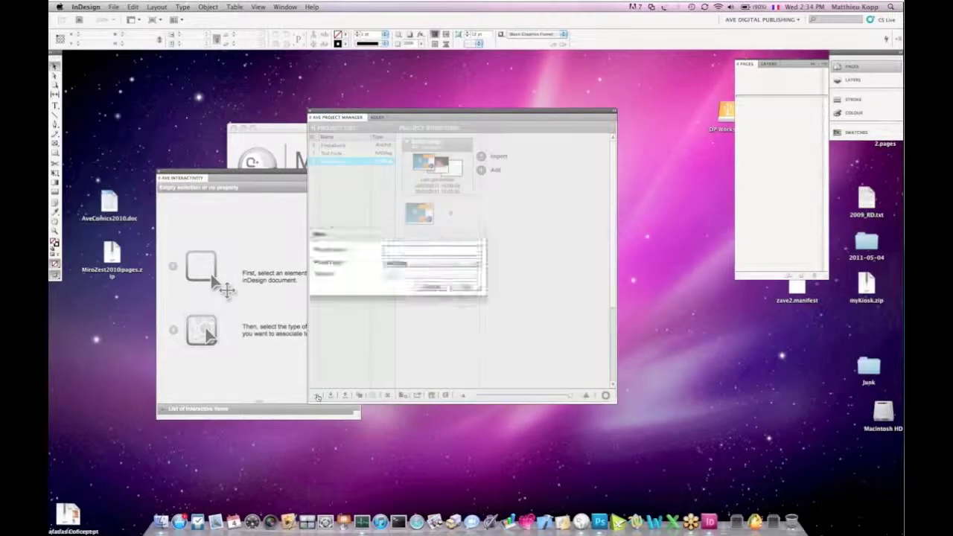
type("Biblio")
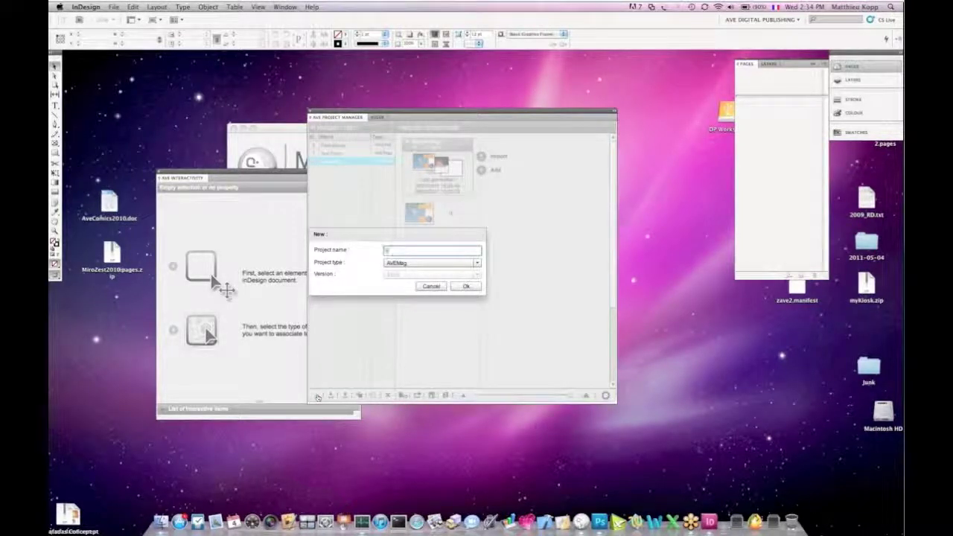
type("s en Alsace")
key("Tab")
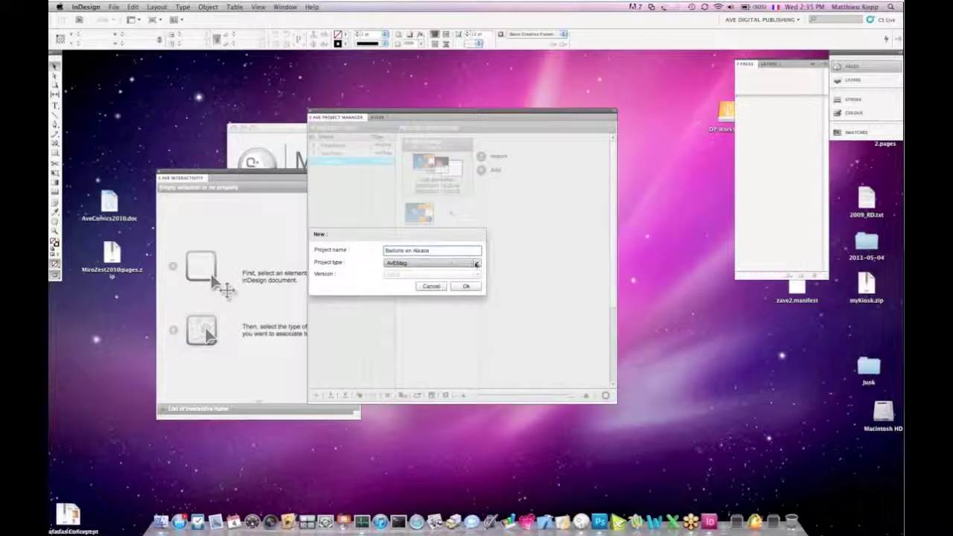
left_click(475, 264)
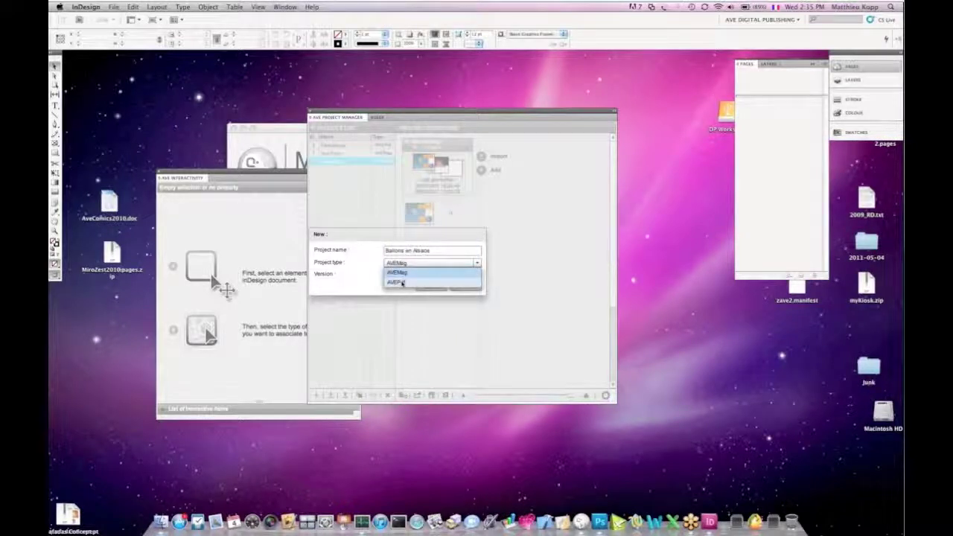
left_click(401, 282)
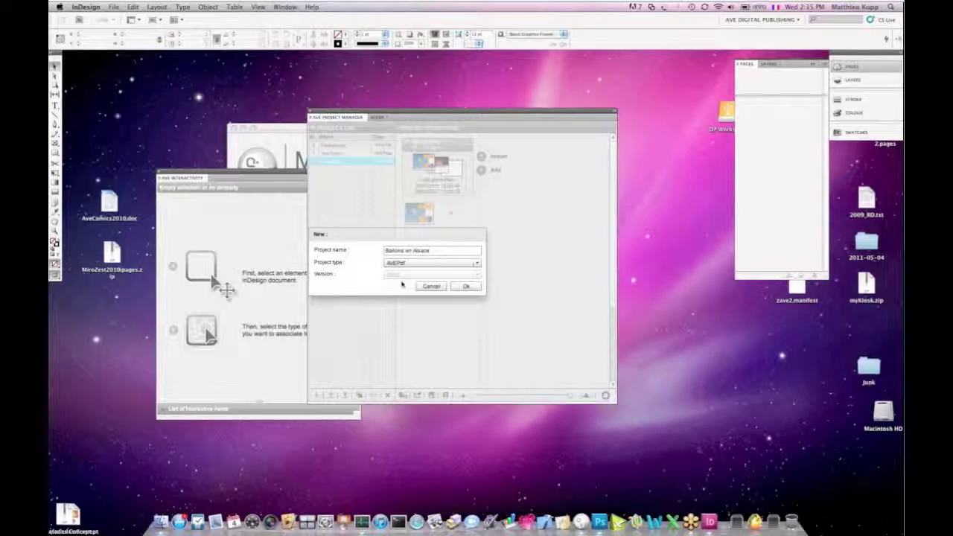
left_click(465, 286)
left_click(465, 286)
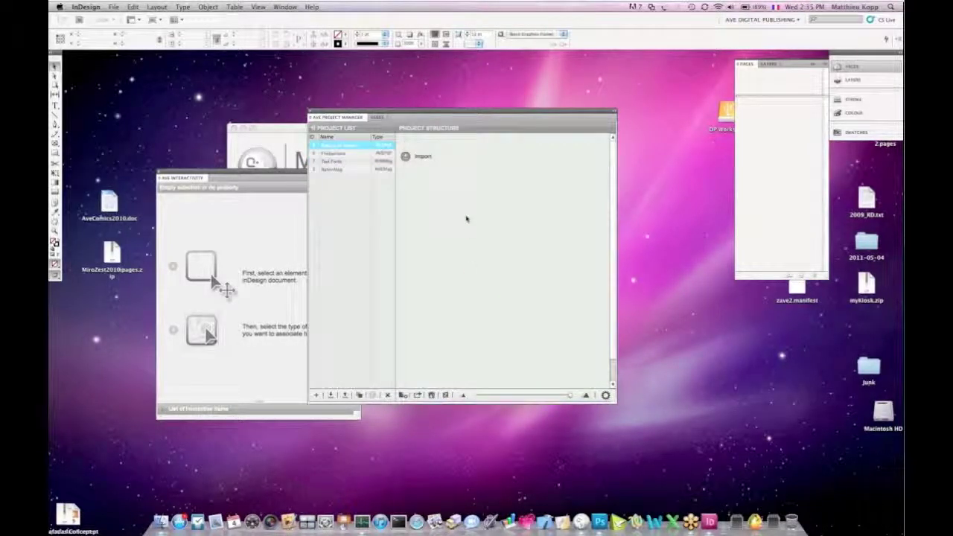
Step: Import the InDesign file AlsaceBook.indd into the Ballons en Alsace project
left_click_drag(439, 114, 429, 114)
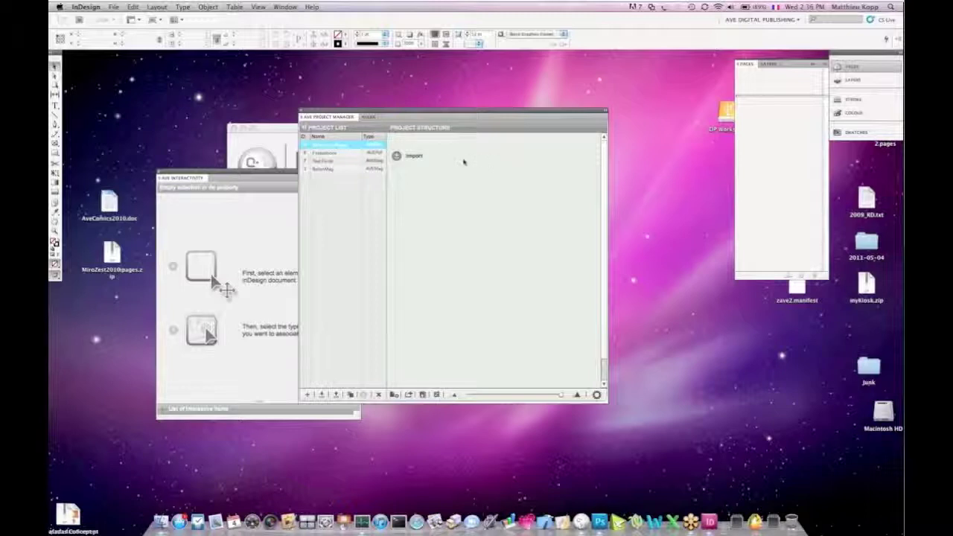
left_click(397, 156)
left_click(413, 109)
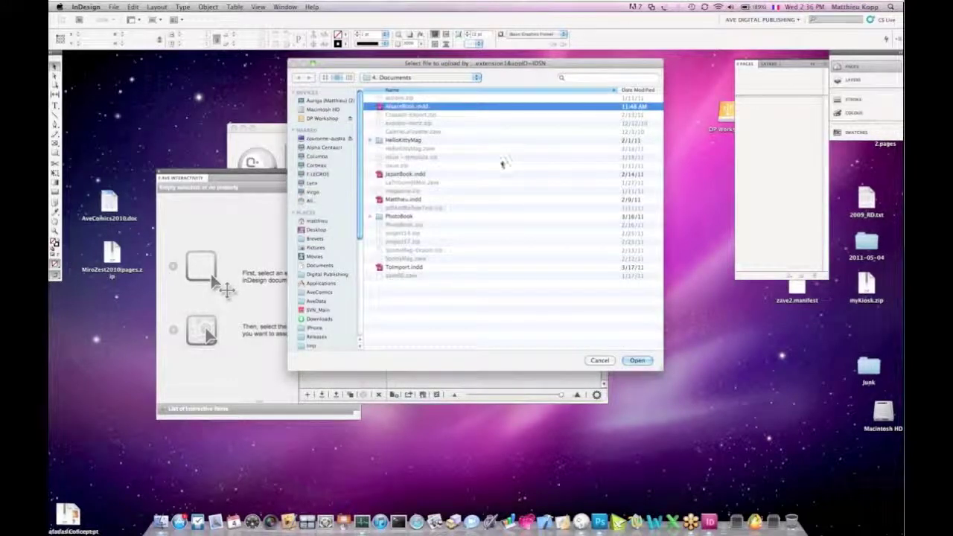
left_click(639, 361)
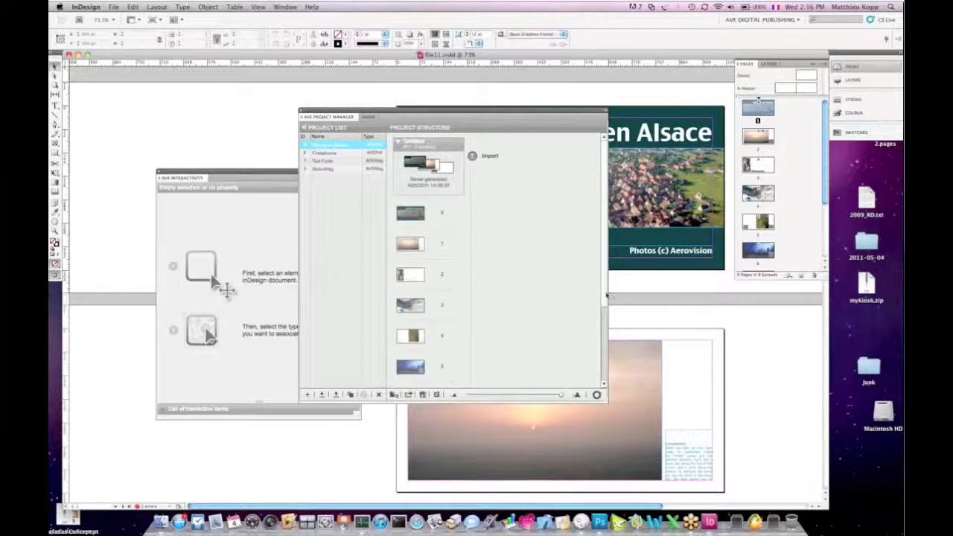
Step: Move the AVE Project Manager aside to view the imported document's cover page, and bring it back over the document
mouse_move(606, 296)
left_mouse_down()
mouse_move(599, 334)
mouse_move(599, 294)
left_mouse_up()
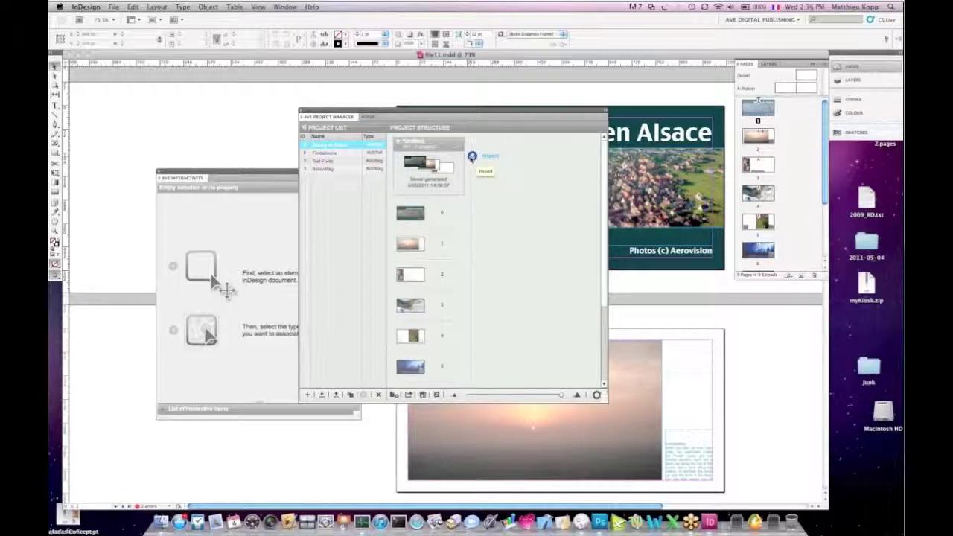
left_click(472, 157)
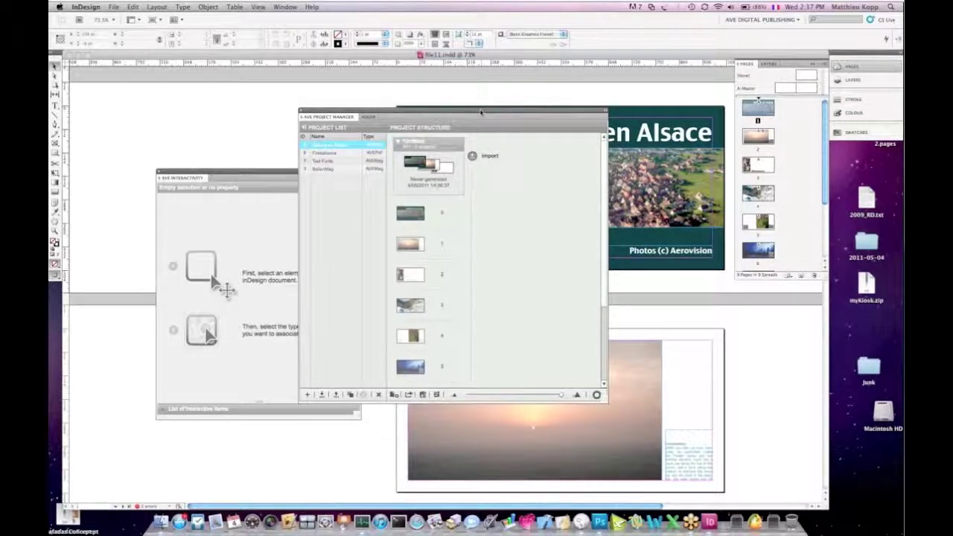
left_click_drag(450, 111, 233, 86)
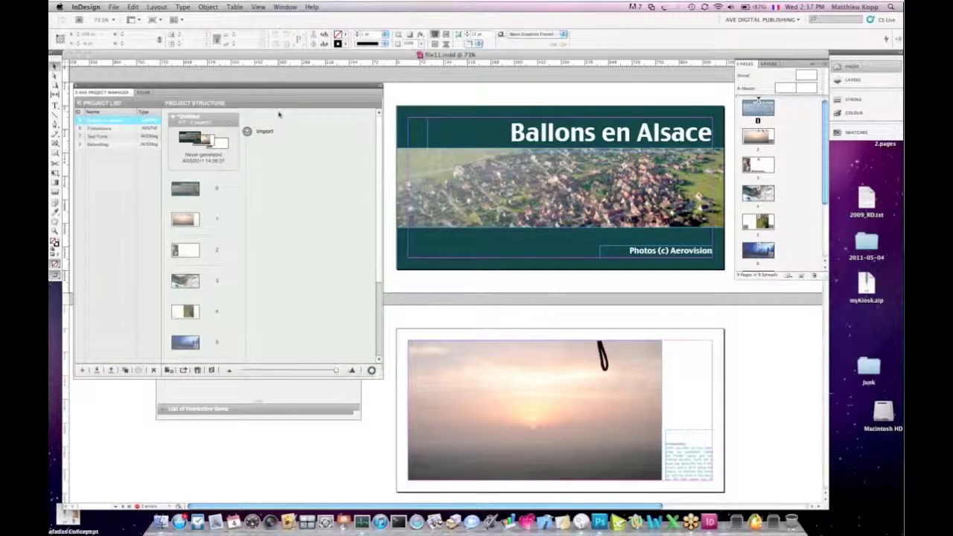
left_click_drag(285, 88, 483, 108)
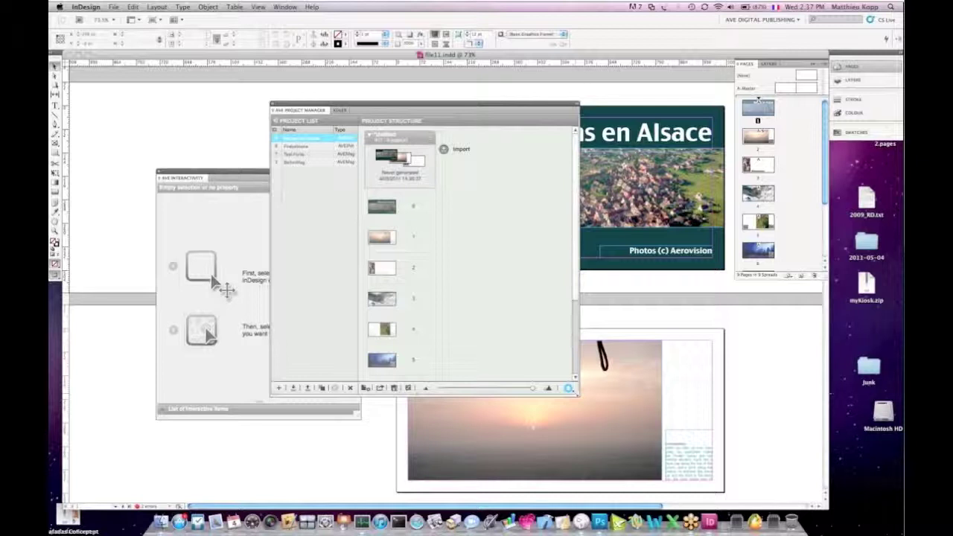
Step: Widen the AVE Project Manager until its command labels show, move it off the cover page, and collapse it to icons
left_click_drag(575, 391, 667, 392)
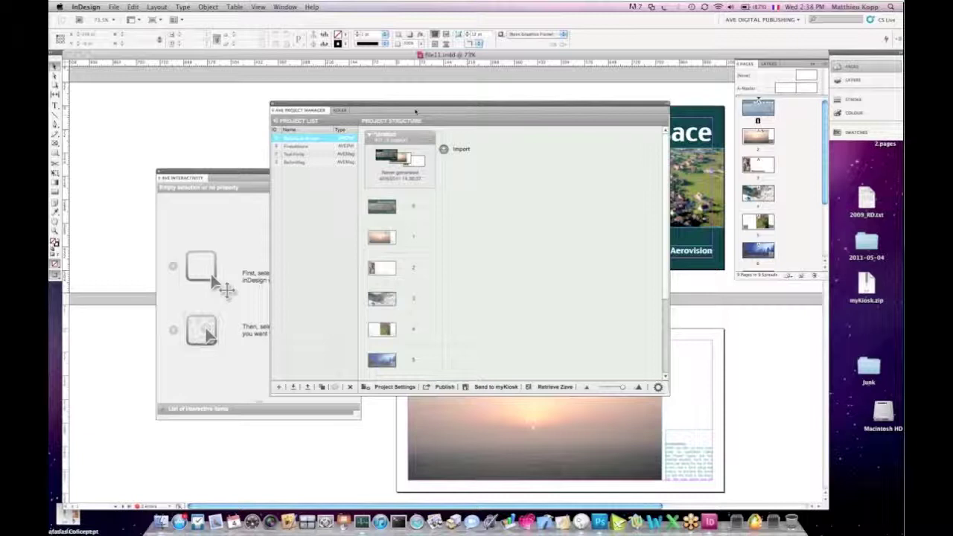
left_click_drag(401, 105, 194, 90)
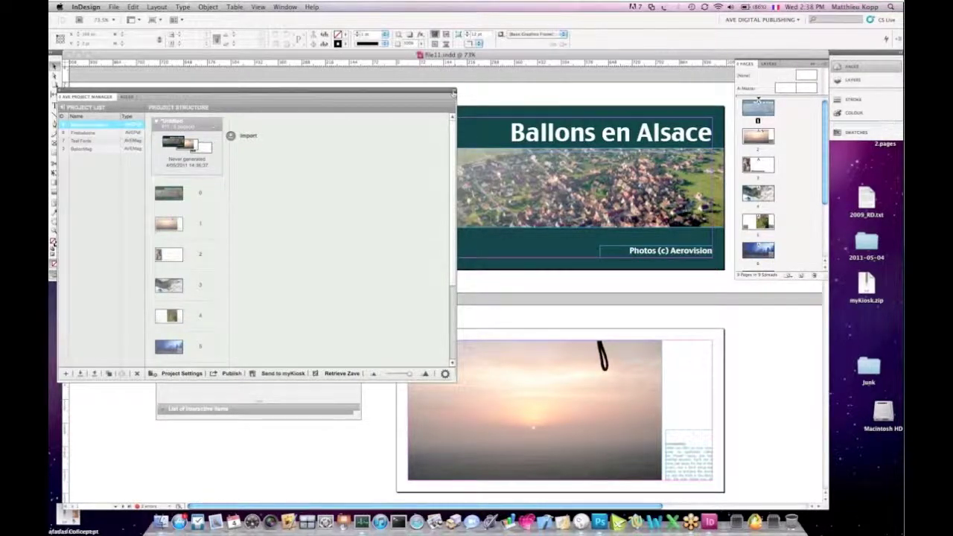
double_click(193, 90)
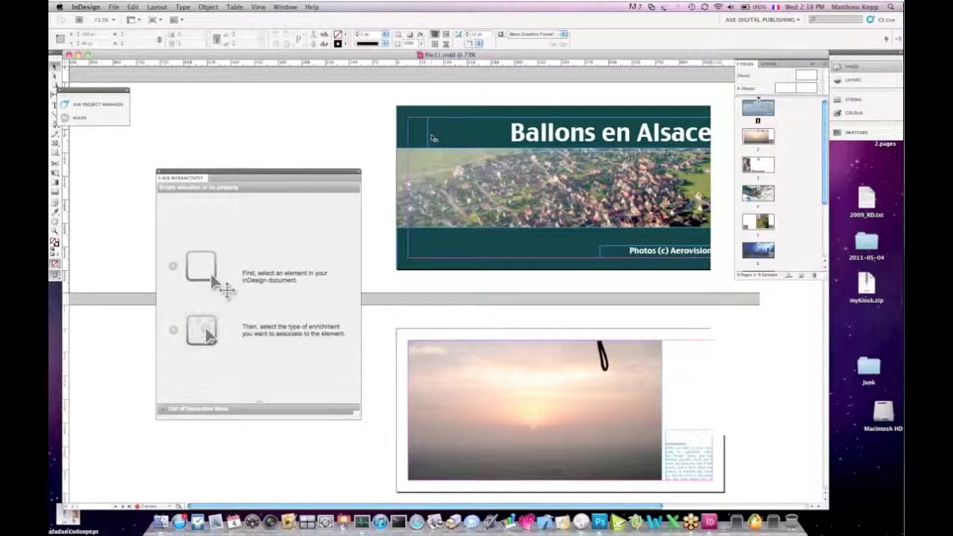
Step: Examine the imported document's pages from the cover to the "Rencontres au sommet" article and back
scroll(433, 138, "right", 5)
scroll(433, 138, "left", 3)
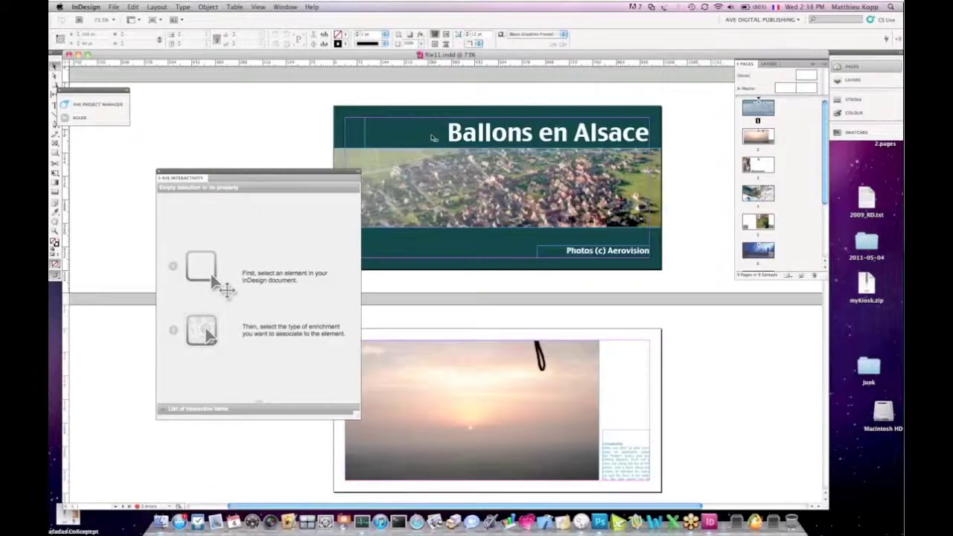
scroll(433, 137, "left", 3)
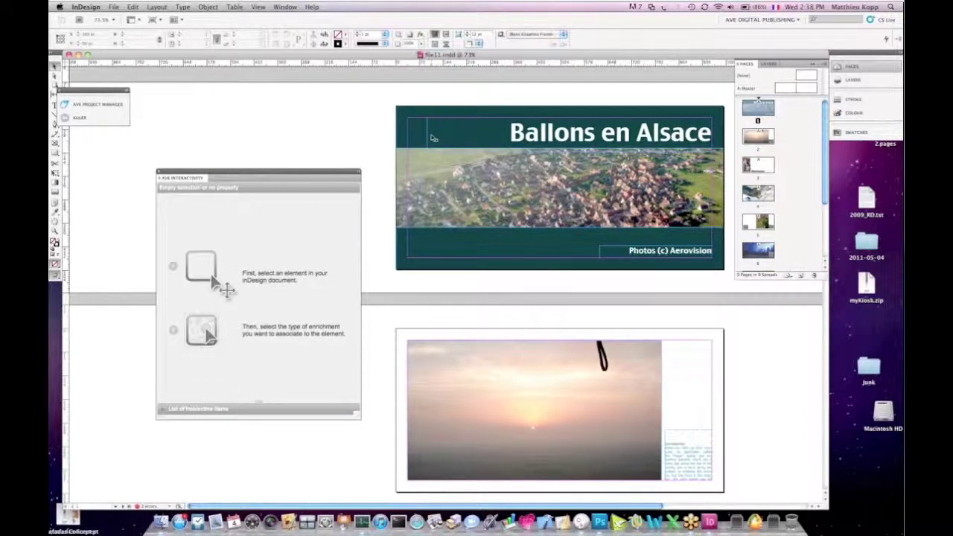
scroll(433, 138, "down", 5)
scroll(434, 137, "down", 5)
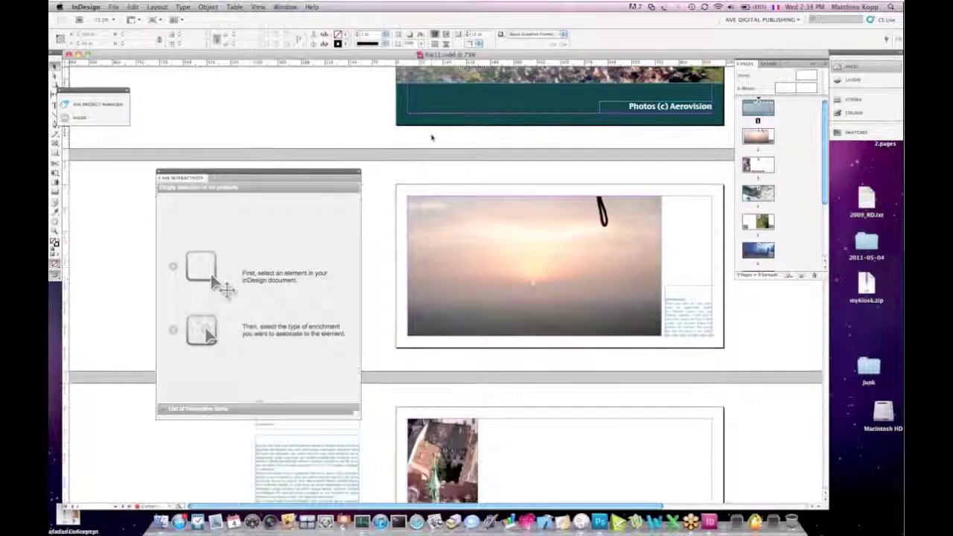
scroll(431, 138, "down", 2)
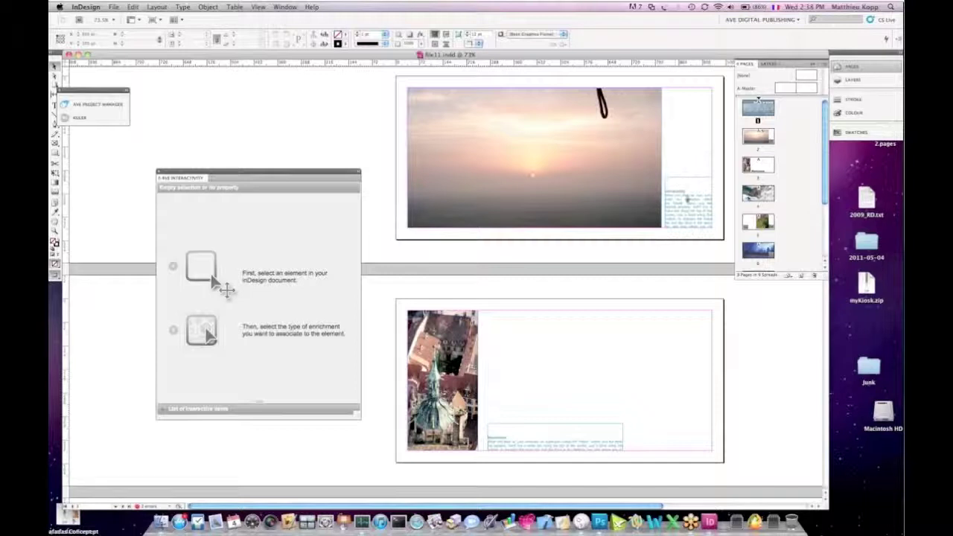
scroll(538, 372, "down", 10)
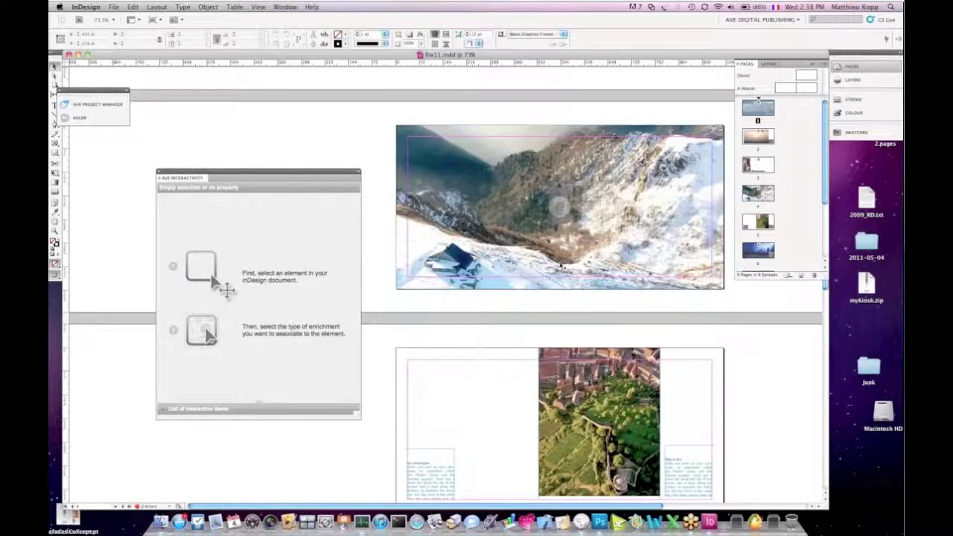
scroll(562, 265, "down", 10)
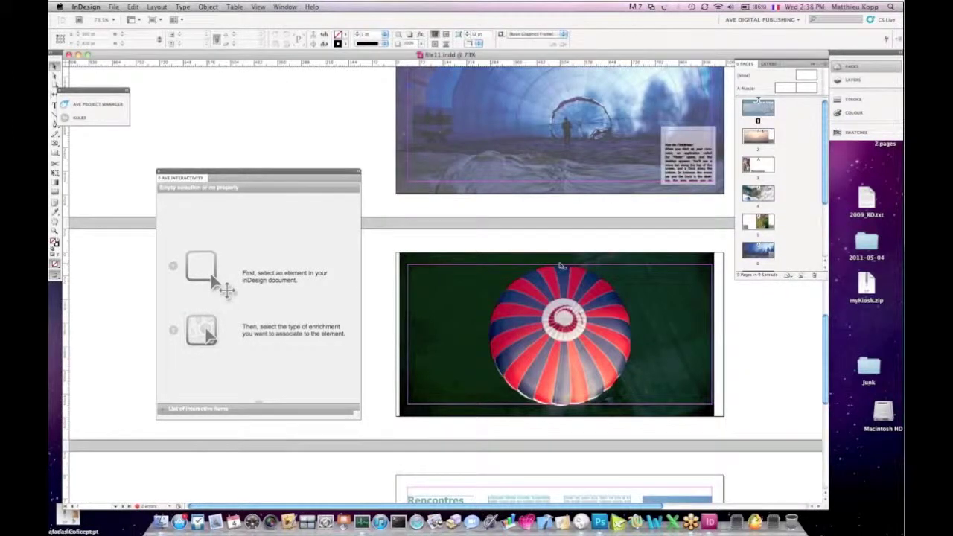
scroll(562, 266, "down", 3)
scroll(640, 262, "down", 5)
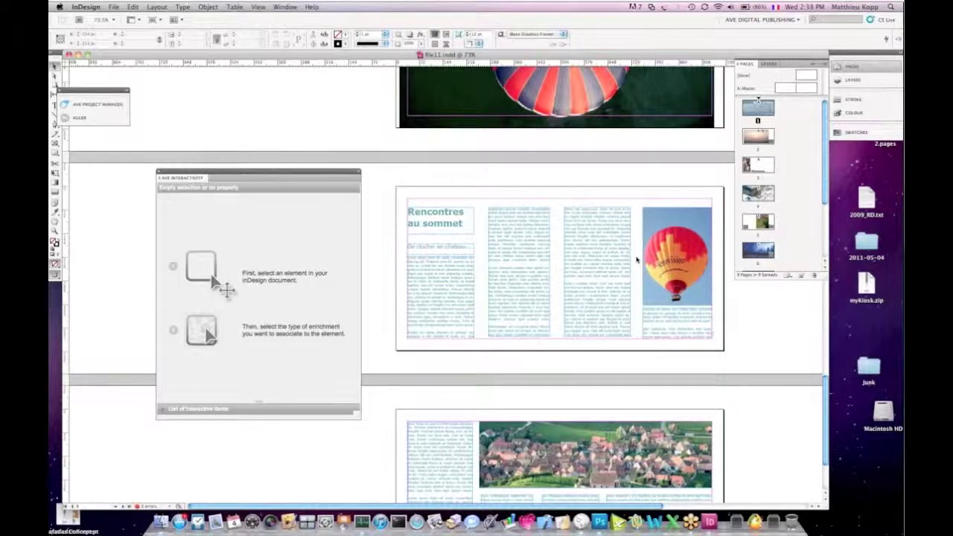
scroll(637, 259, "up", 1)
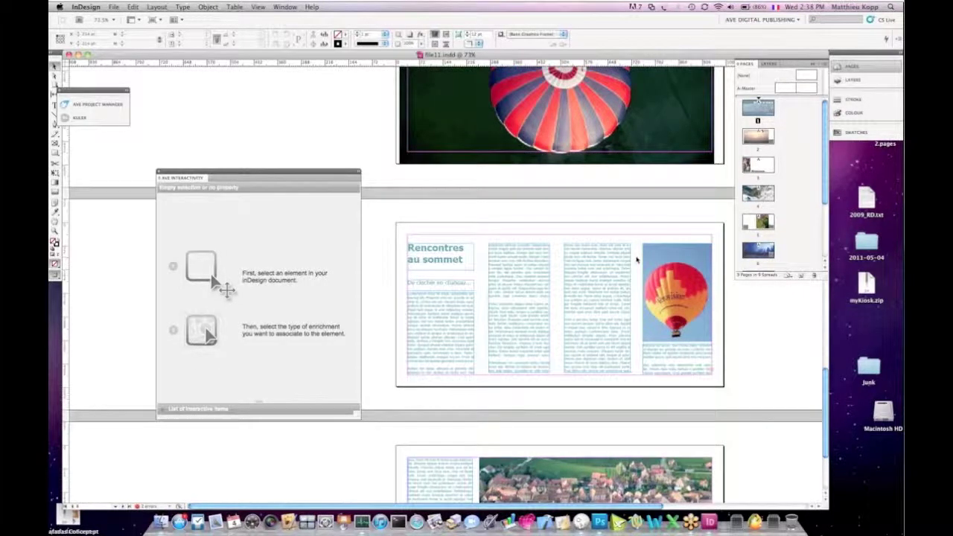
scroll(637, 259, "down", 3)
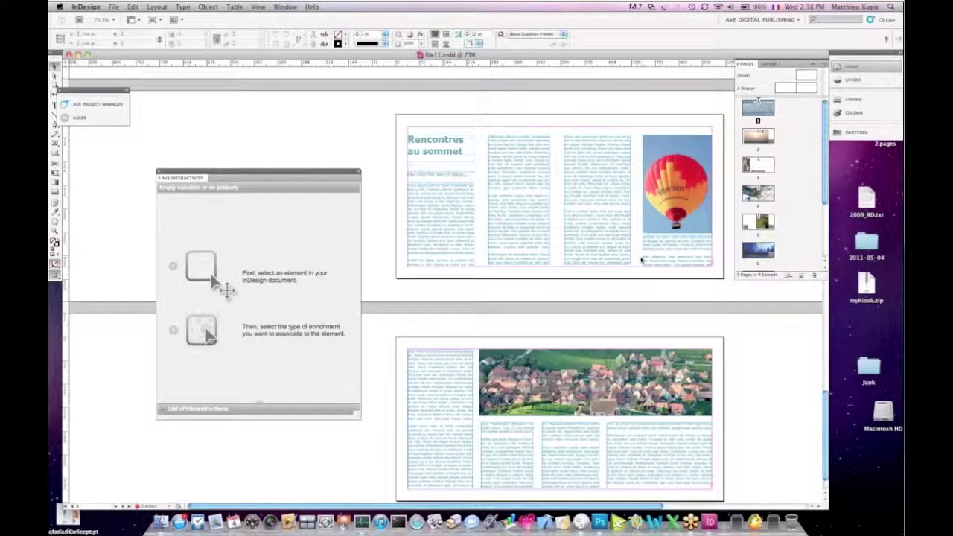
scroll(641, 259, "up", 1)
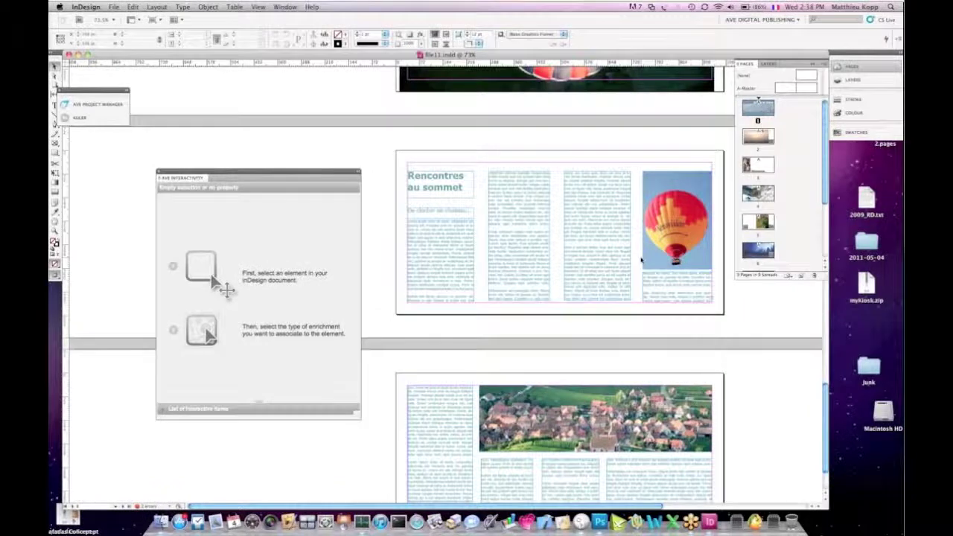
scroll(641, 259, "up", 15)
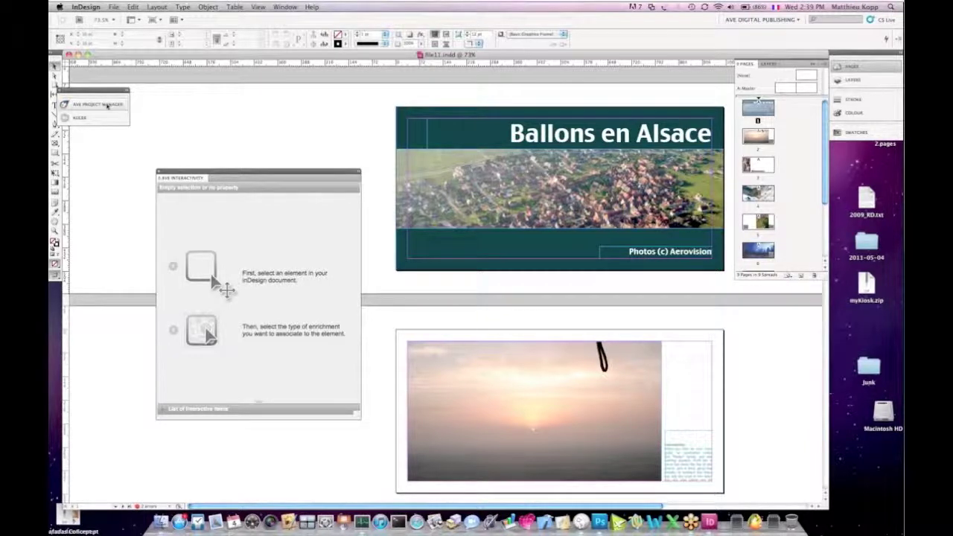
Step: Review the imported article's commands in the AVE Project Manager, move the manager aside, and collapse it to view the layout pages
left_click(108, 106)
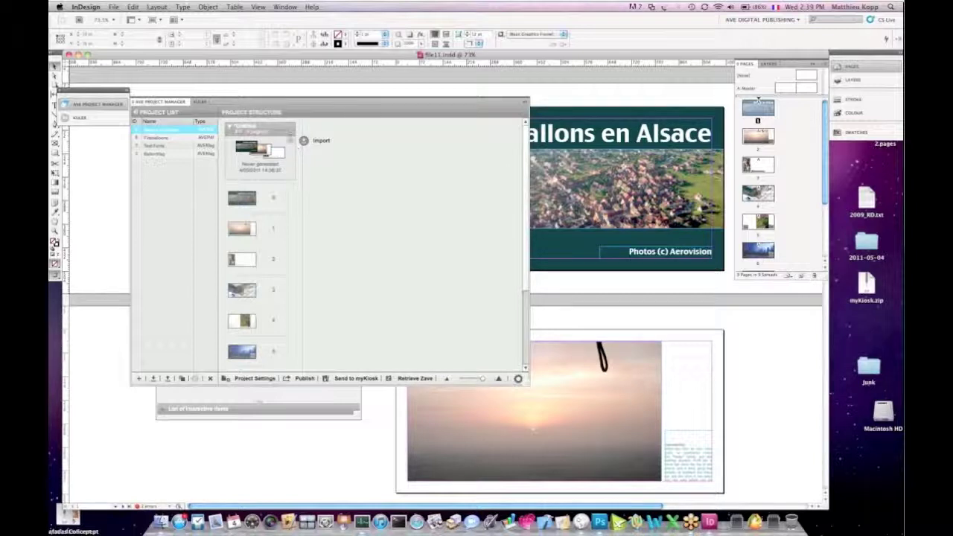
left_click(289, 133)
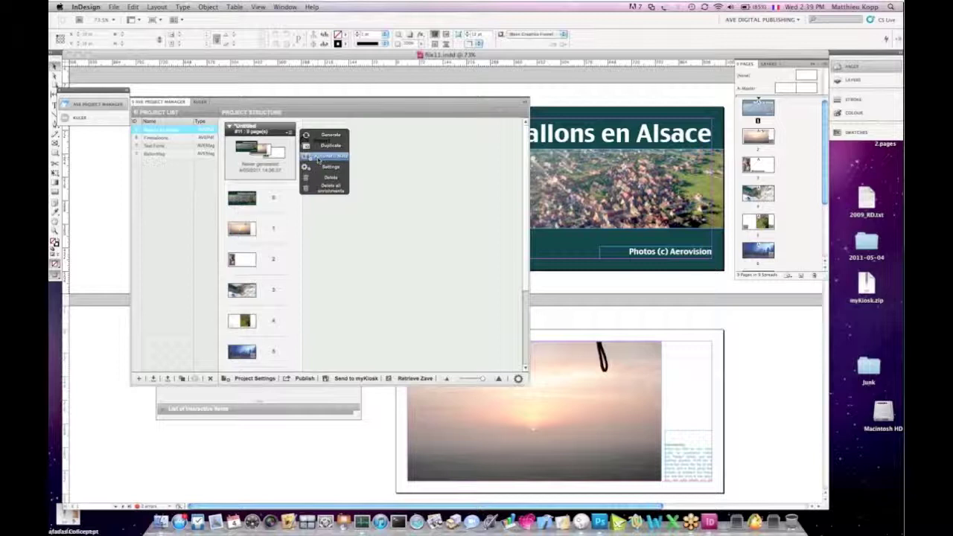
left_click(375, 159)
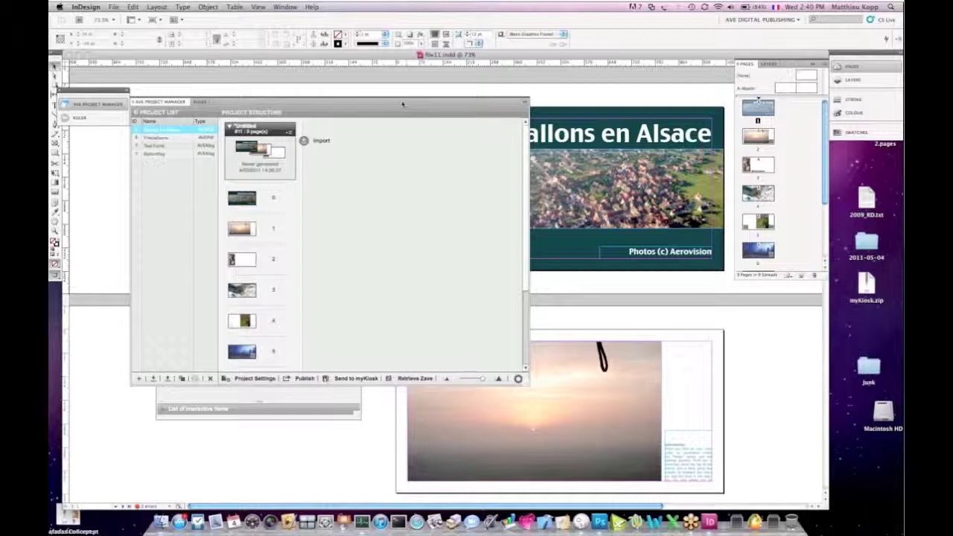
left_click_drag(402, 105, 363, 108)
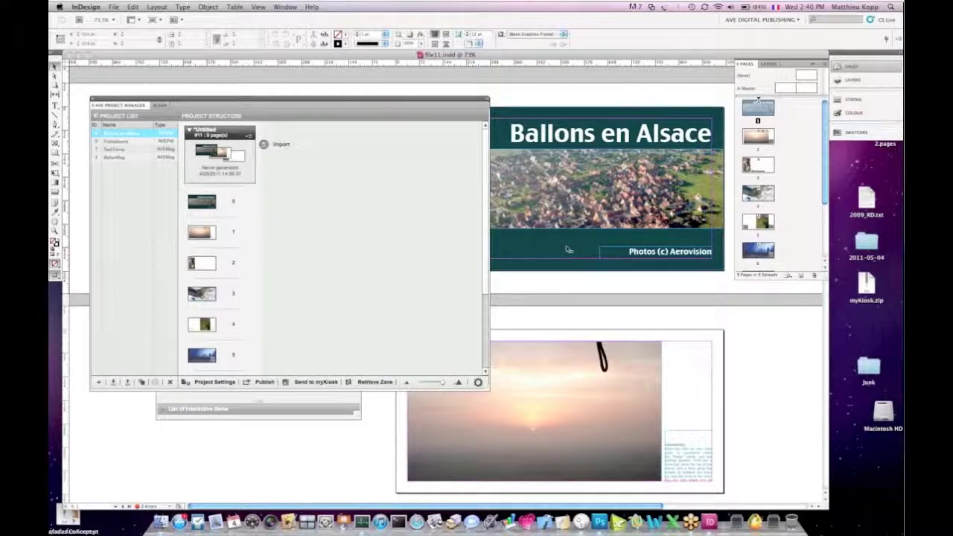
scroll(568, 250, "down", 5)
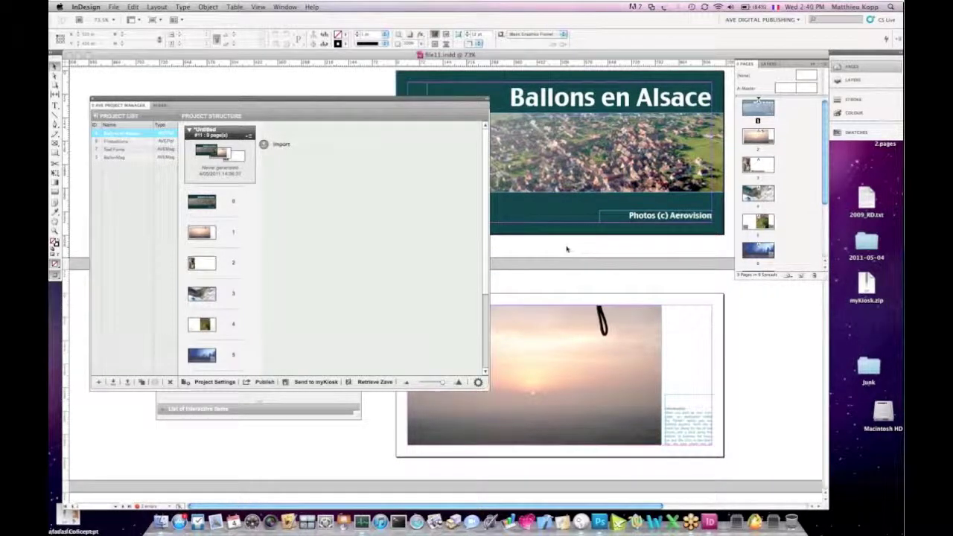
left_click(486, 98)
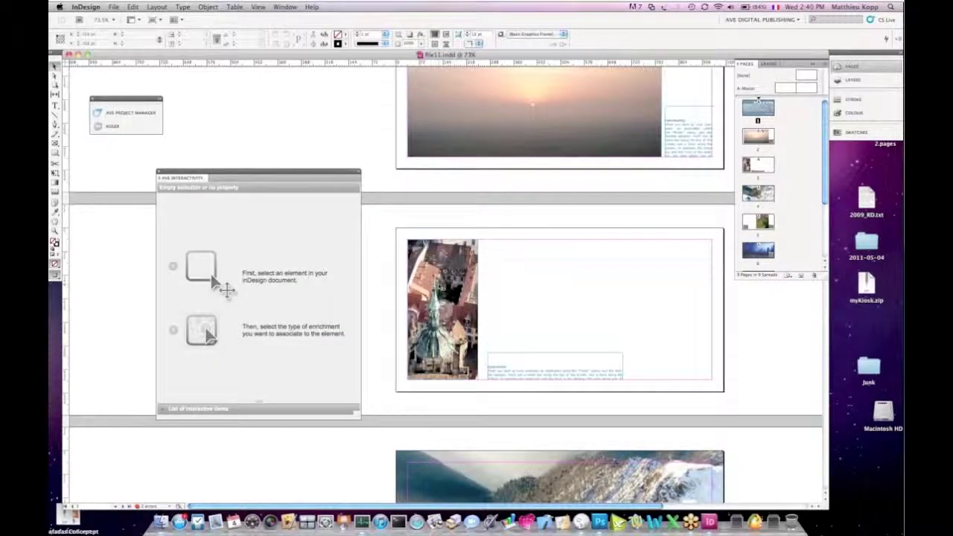
Step: Assign the church-spire photo on page 3 as a Picture and enable fullscreen for it
left_click(447, 292)
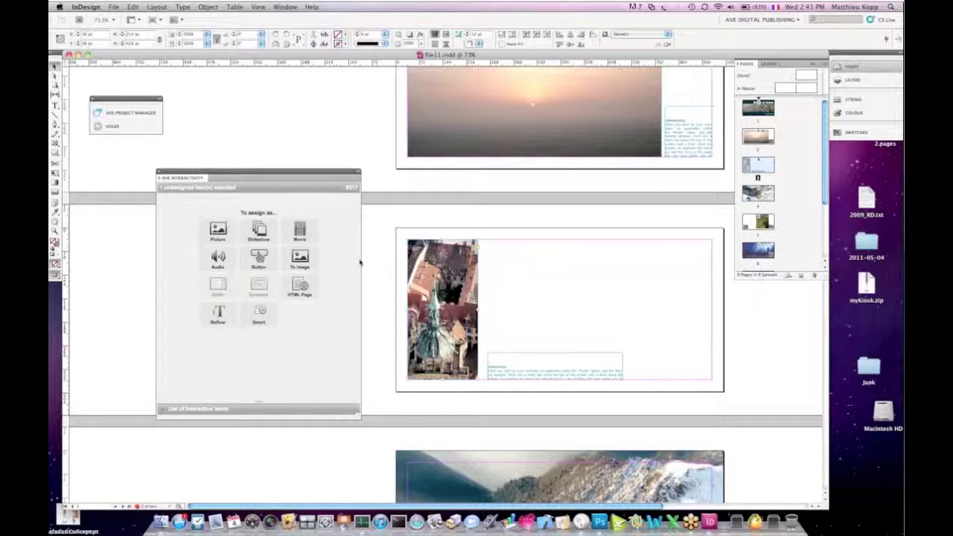
left_click(218, 229)
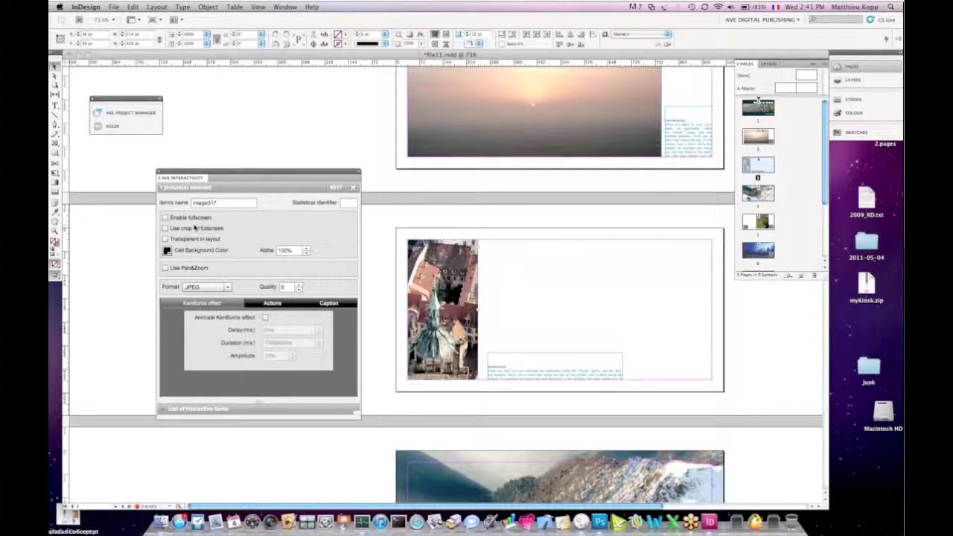
left_click(165, 217)
Step: Animate the Ken Burns effect on the sunset picture on page 2 with a duration of 10000 ms
scroll(457, 263, "up", 3)
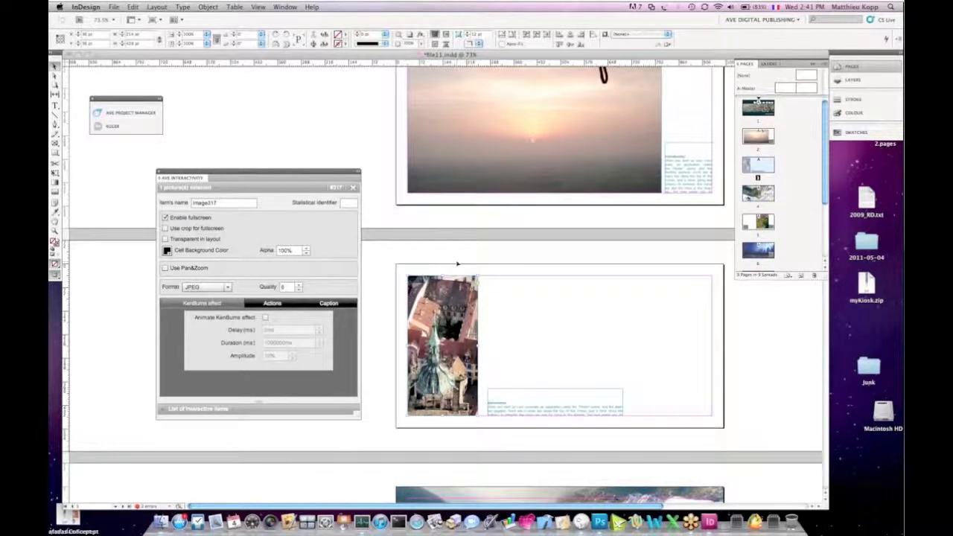
scroll(457, 263, "up", 3)
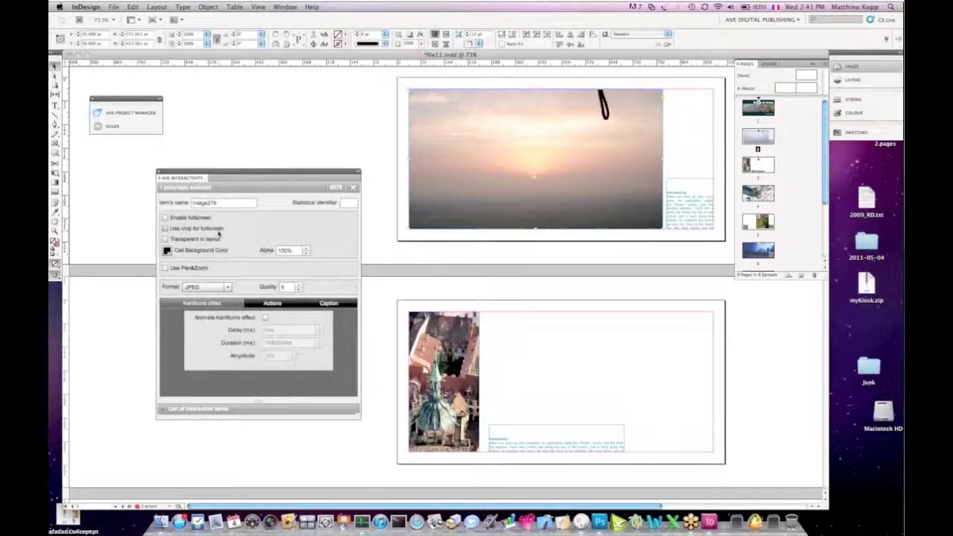
left_click(265, 317)
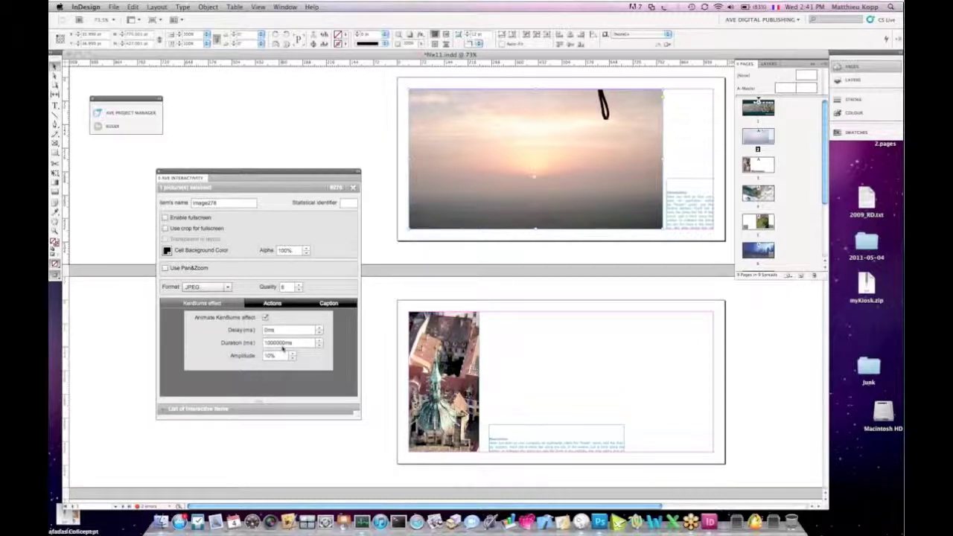
left_click(283, 344)
key("BackSpace")
key("BackSpace")
Step: Assign the green hillside photo on page 5 as a Picture and enable Pan&Zoom with a max width of 10000
scroll(475, 209, "down", 2)
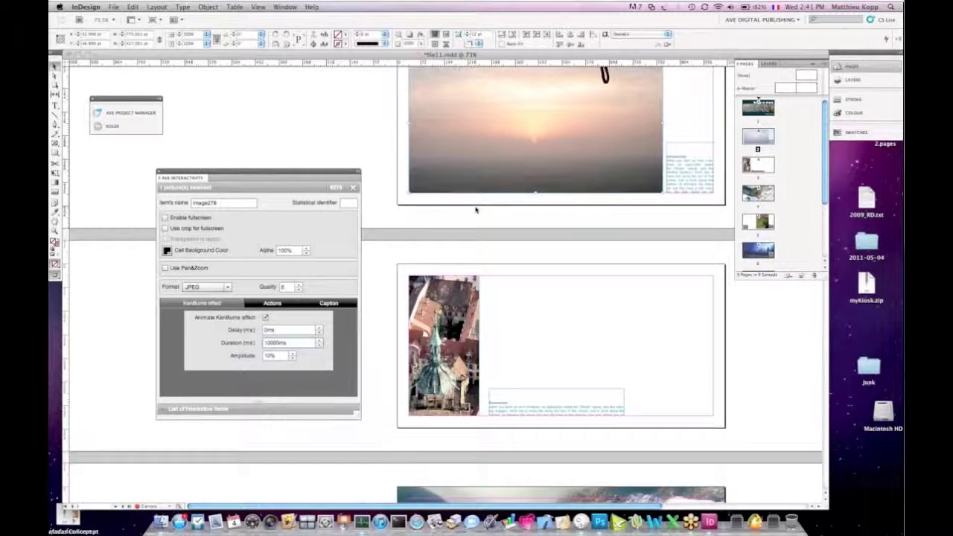
scroll(476, 209, "down", 5)
scroll(475, 209, "down", 7)
left_click(475, 209)
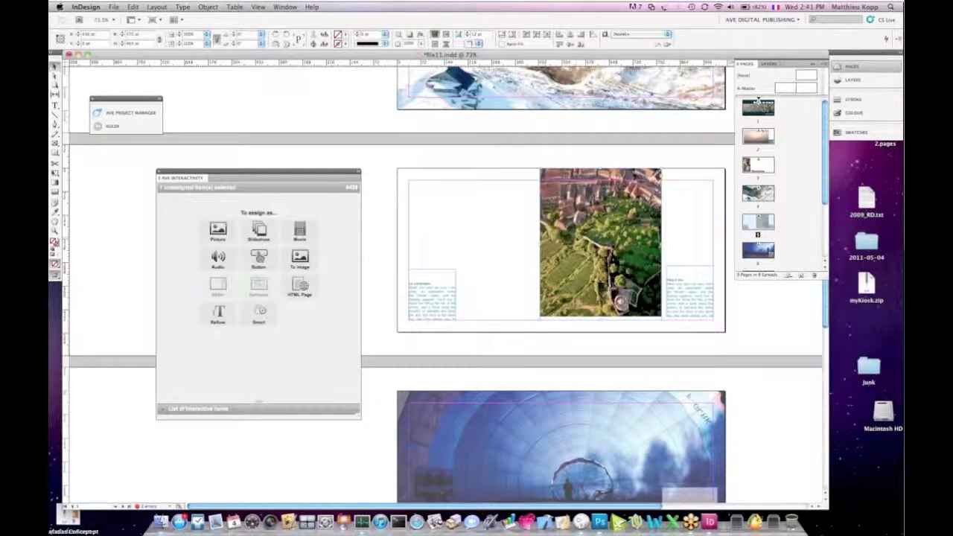
left_click(218, 231)
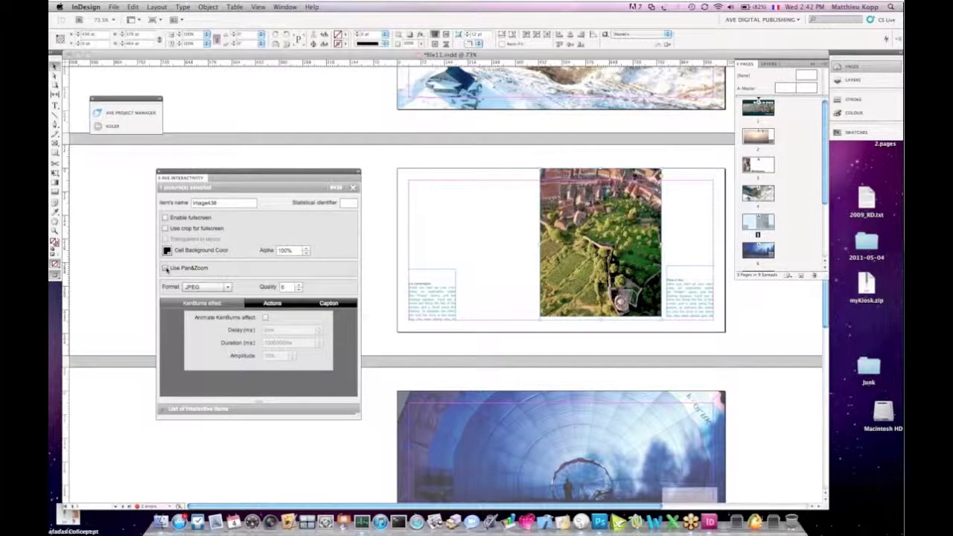
left_click(165, 269)
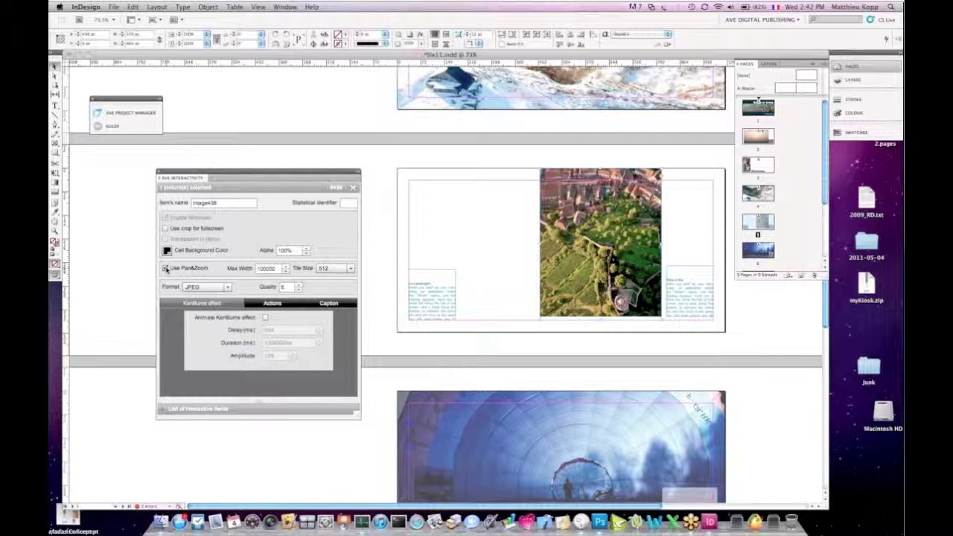
left_click(165, 268)
Step: Publish the Ballons en Alsace project from the AVE Project Manager, generating the ungenerated article before publishing
scroll(499, 266, "down", 2)
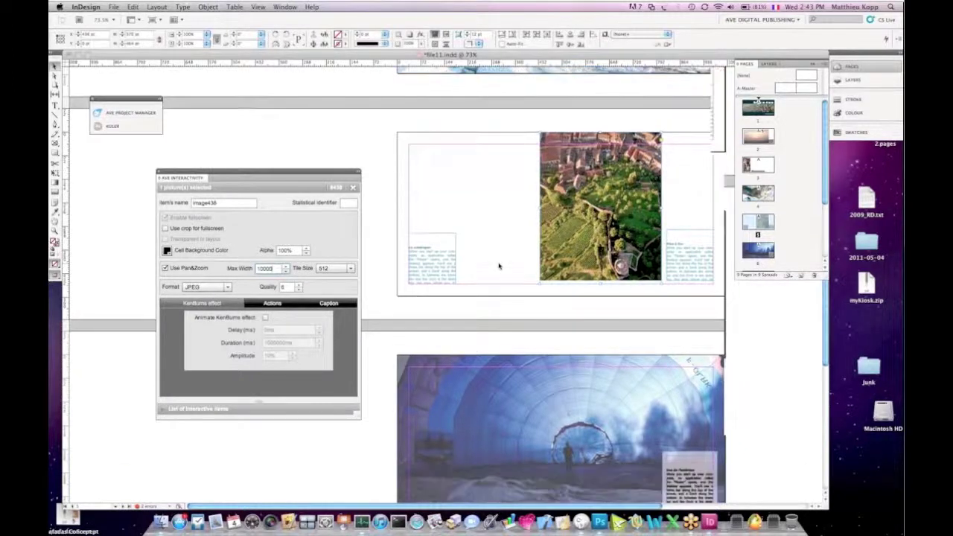
scroll(498, 265, "up", 15)
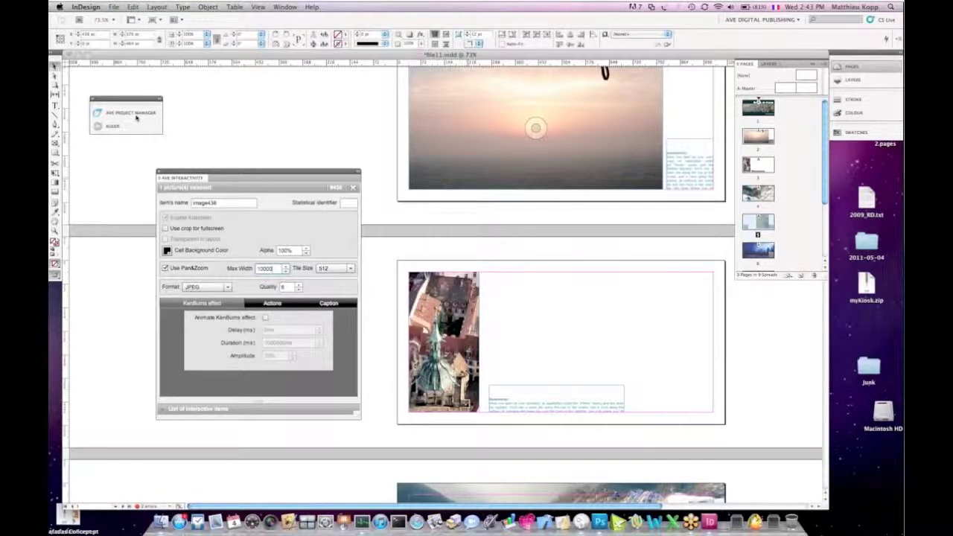
left_click(134, 114)
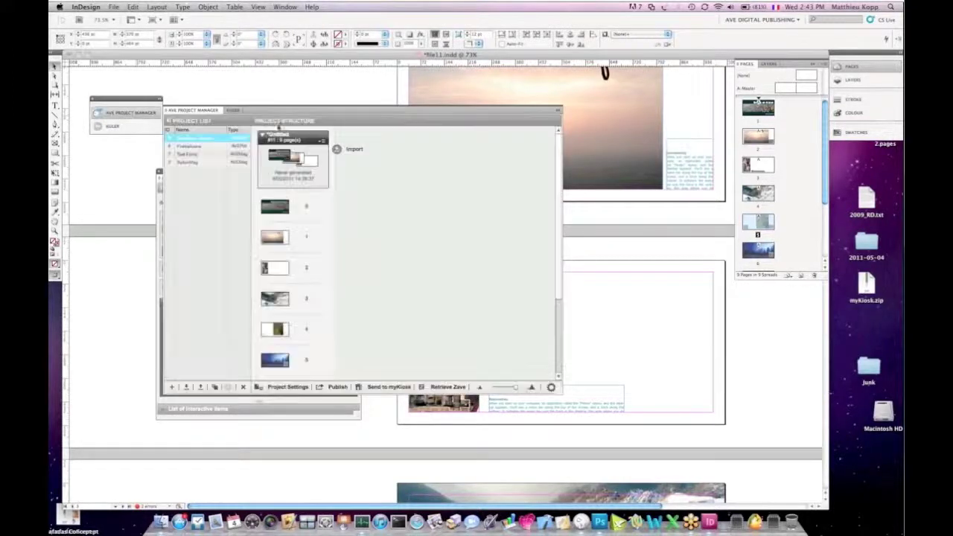
left_click(339, 388)
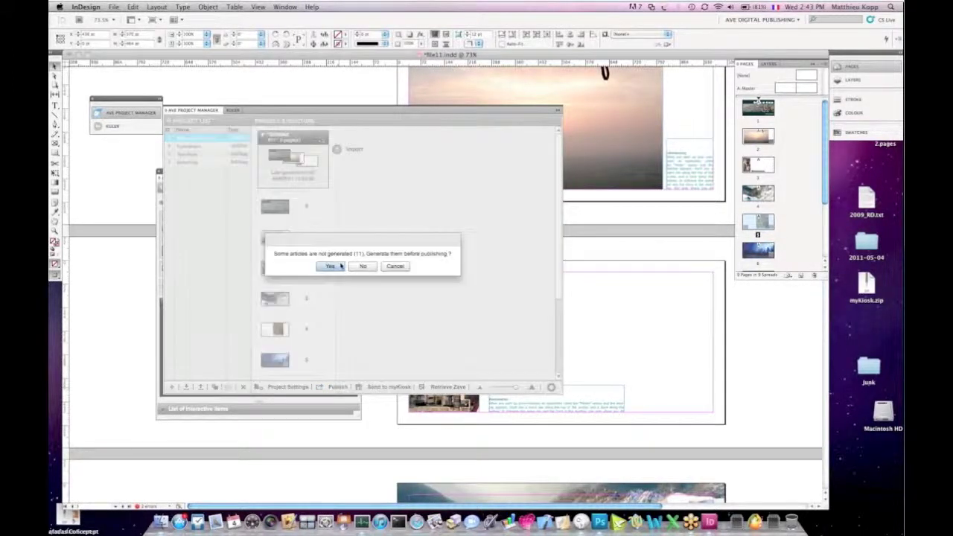
left_click(332, 266)
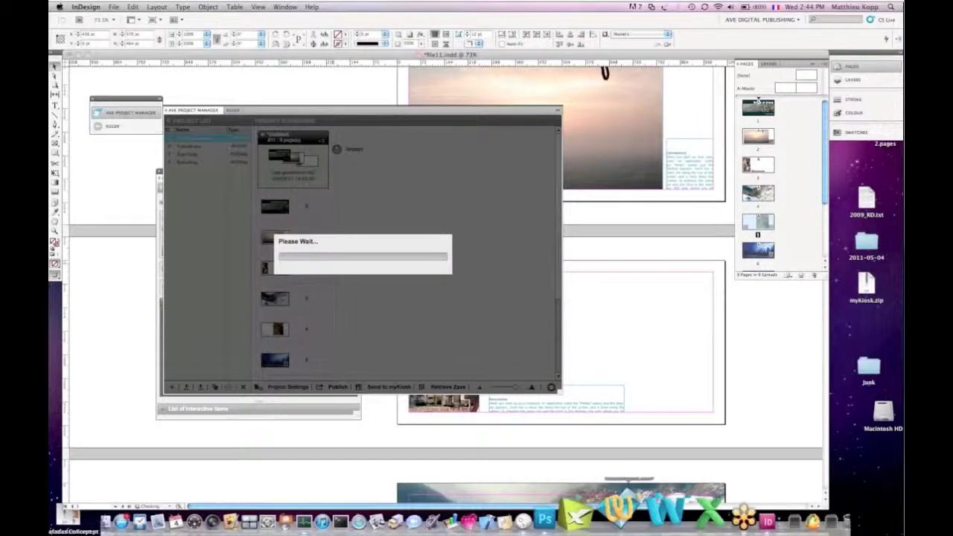
Step: Return to InDesign from AquaTransfer and dismiss the publishing notice
left_click(601, 513)
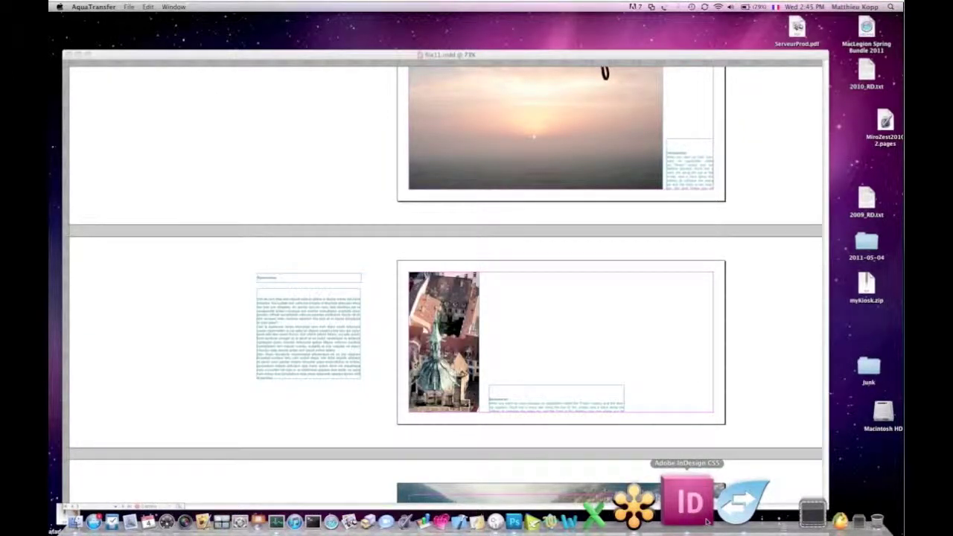
left_click(706, 520)
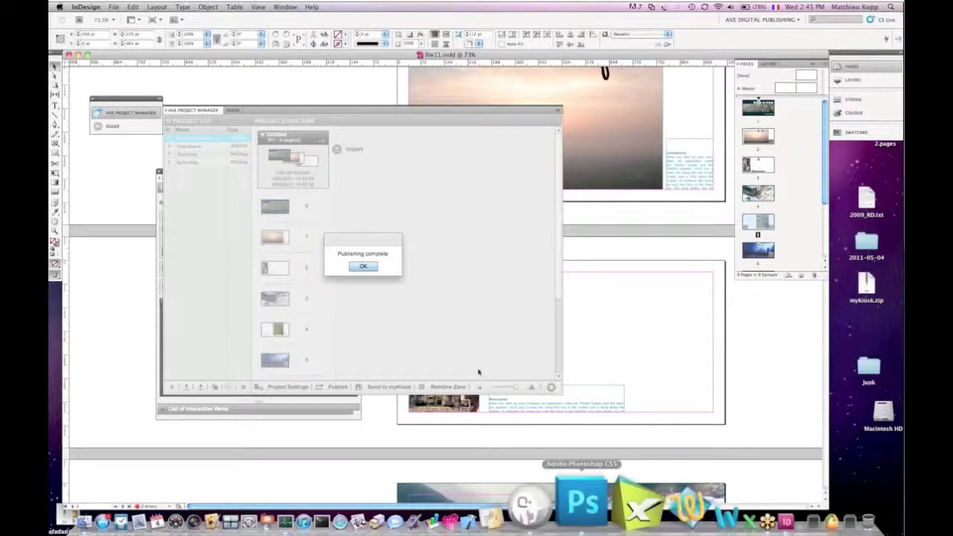
left_click(361, 266)
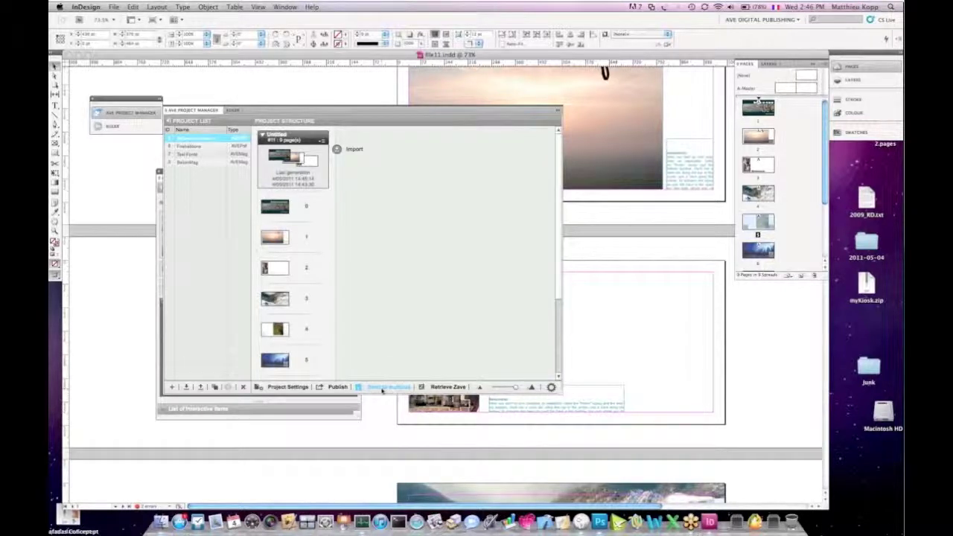
Step: Launch iOS Simulator, position its window so the whole iPad shows, and open the myKiosk app on it
key("super+space")
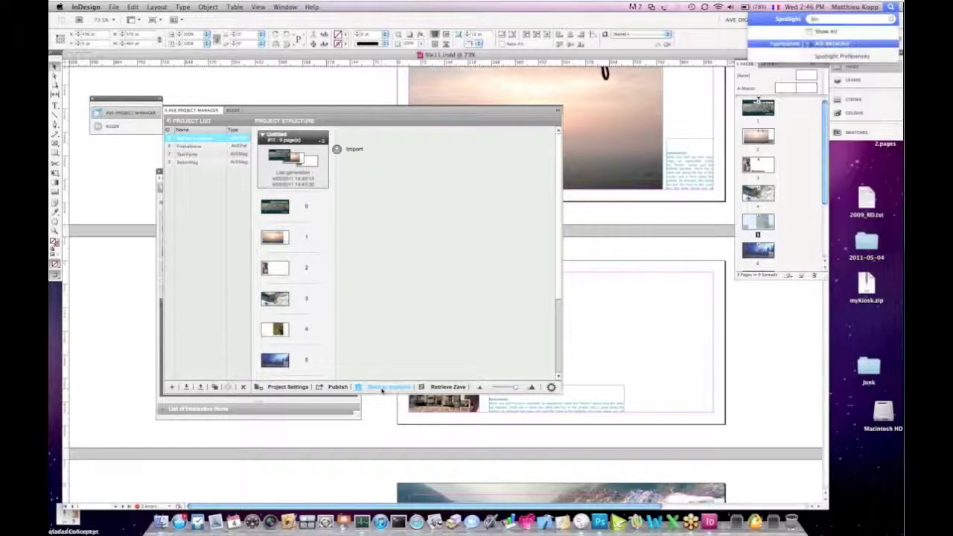
key("Escape")
key("Tab")
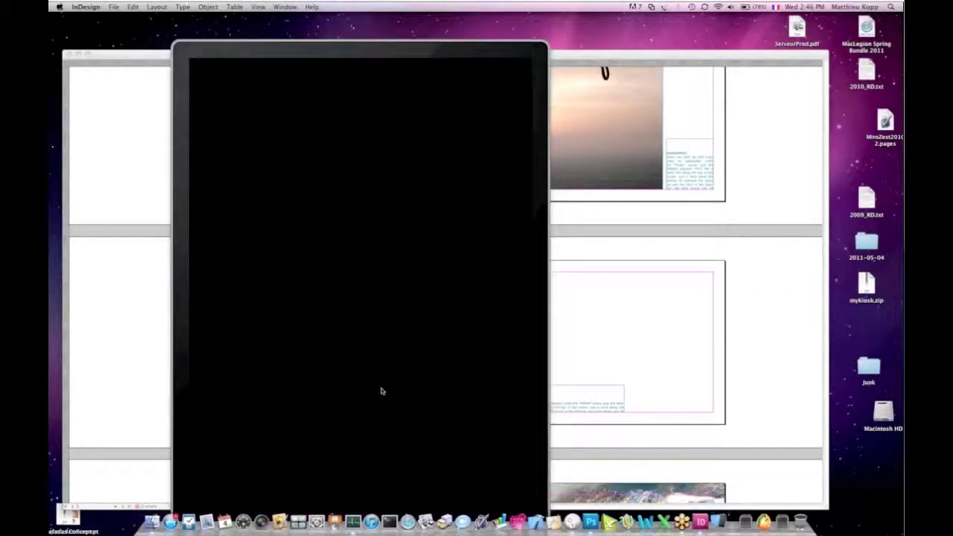
left_click(385, 50)
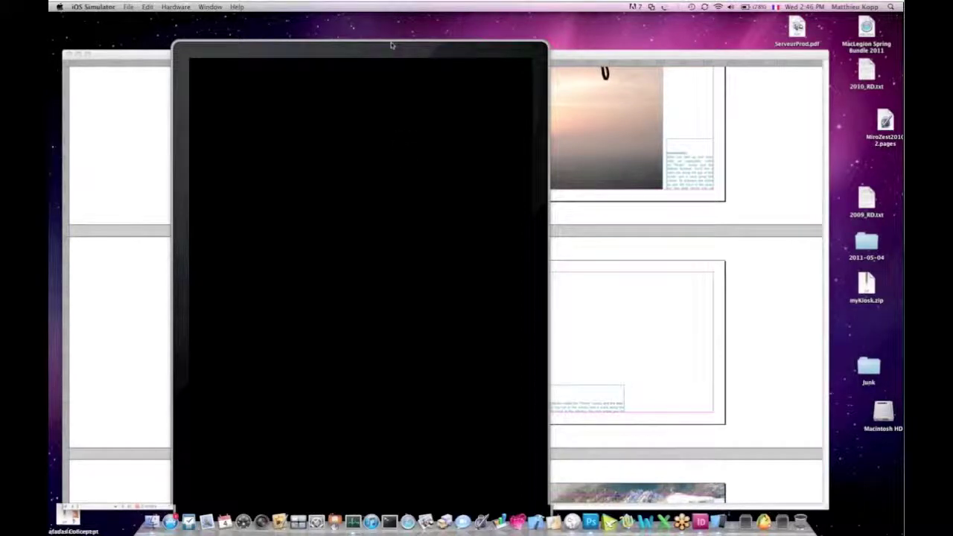
left_click_drag(392, 41, 405, 28)
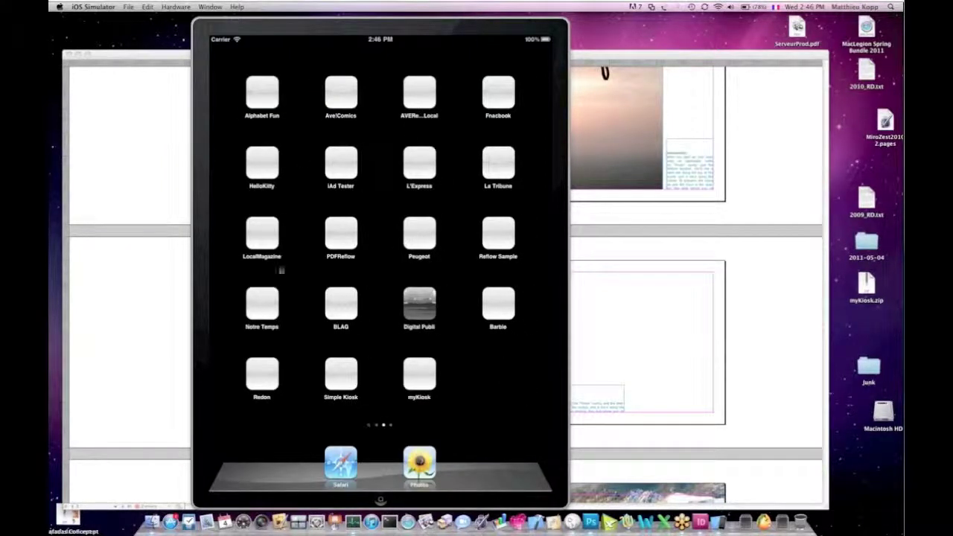
left_click(422, 370)
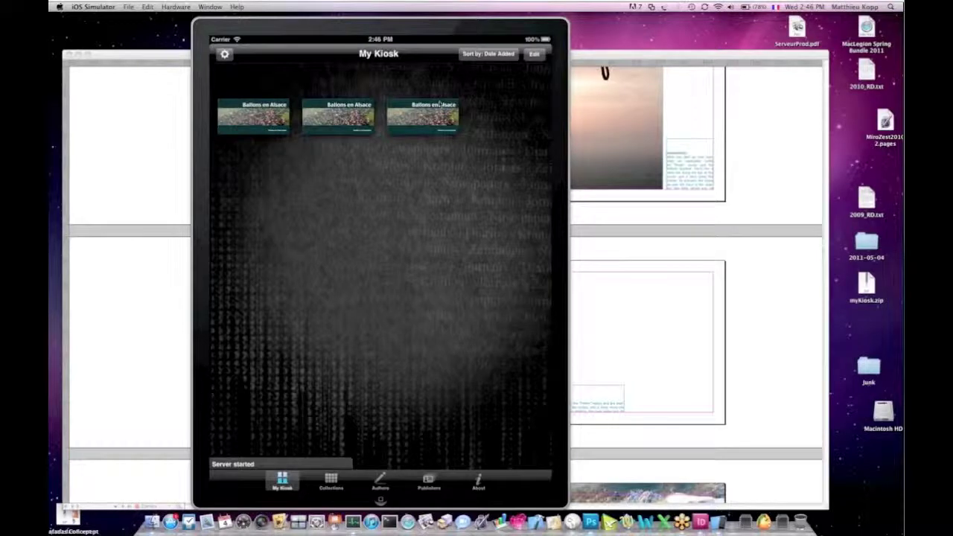
left_click_drag(324, 24, 461, 23)
Step: Switch to InDesign and send the published project to the myKiosk application on the Auriga device
left_click(290, 58)
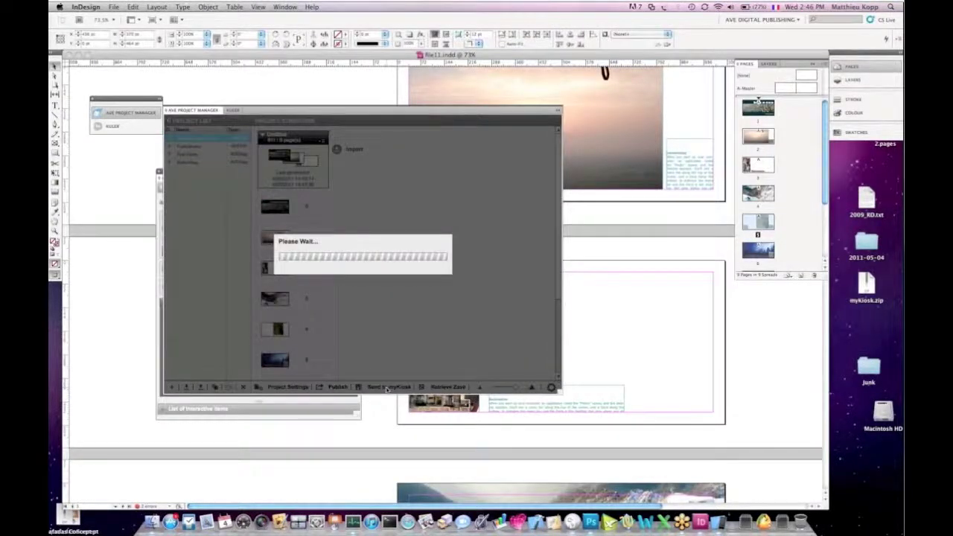
left_click(386, 387)
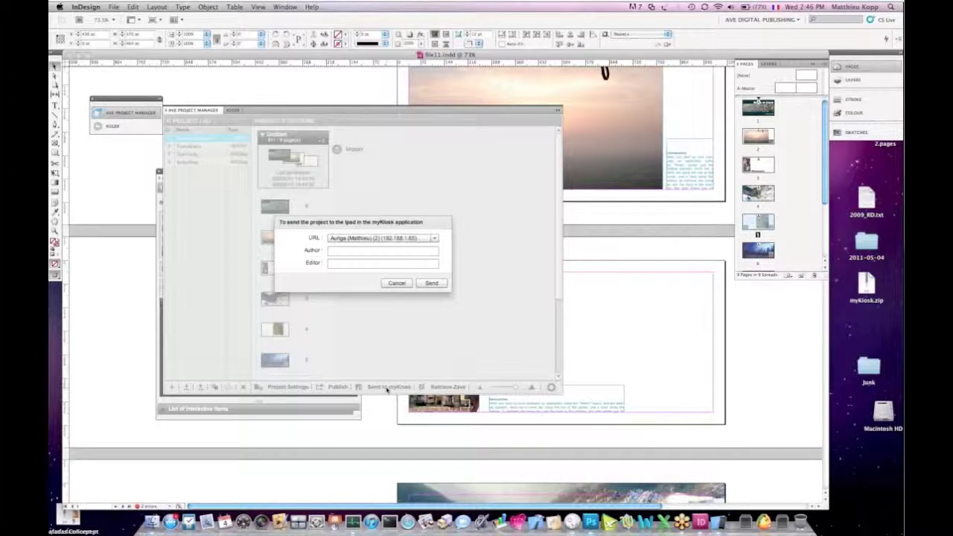
left_click(378, 238)
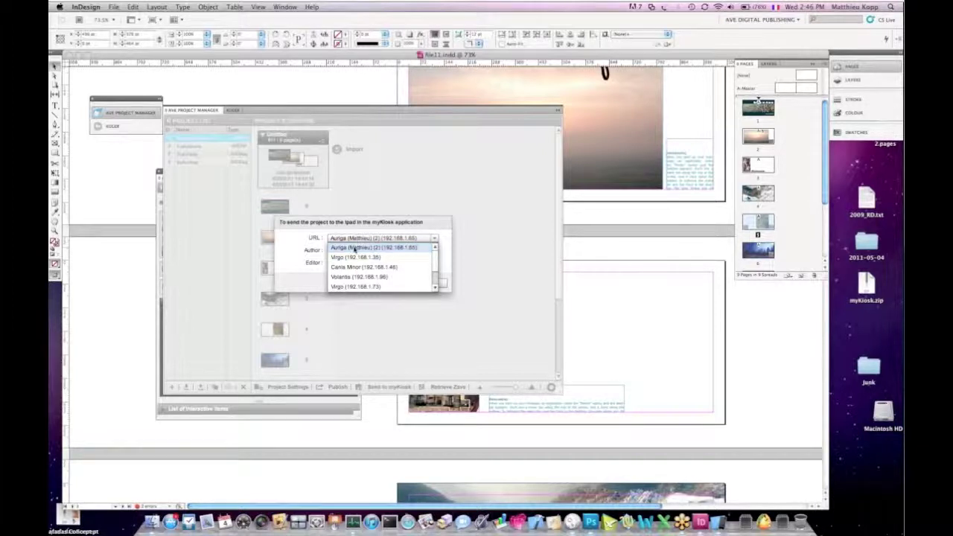
left_click(356, 247)
left_click(431, 284)
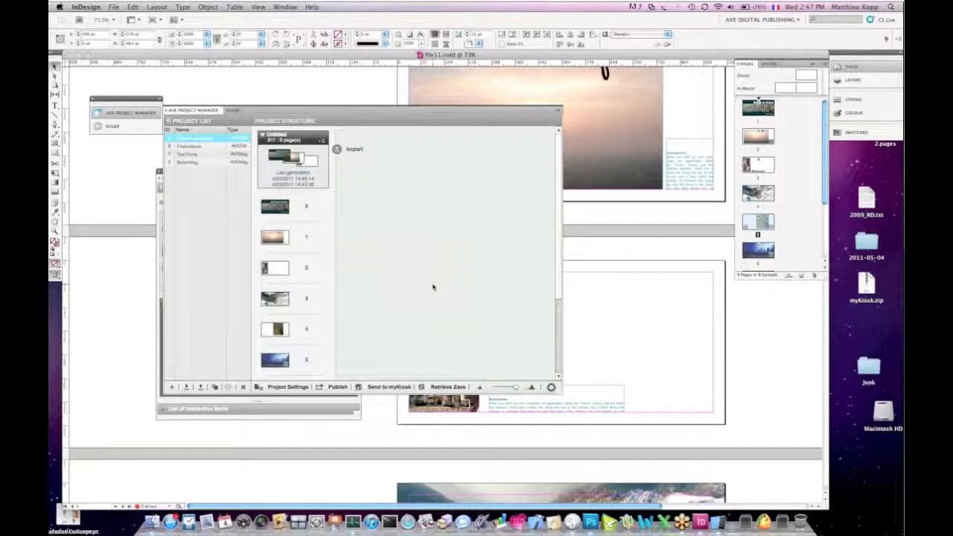
left_click(363, 266)
Step: Switch to iOS Simulator, open the first Ballons en Alsace book in My Kiosk, and rotate the iPad to landscape
left_click(721, 519)
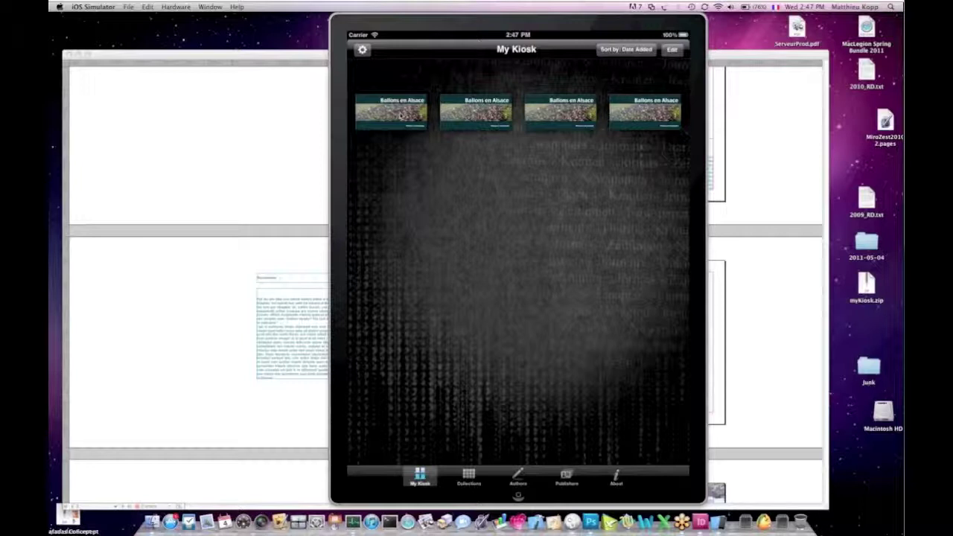
left_click(400, 115)
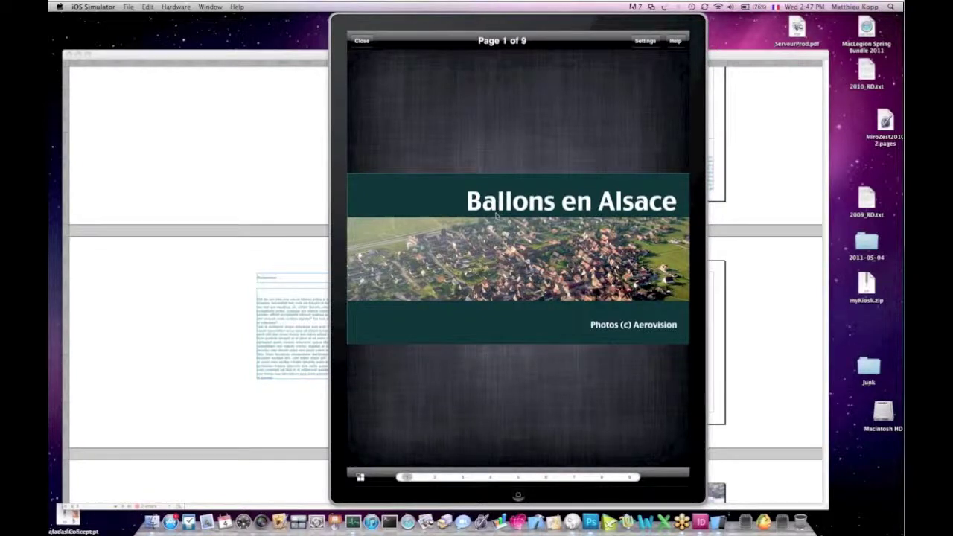
key("super+Right")
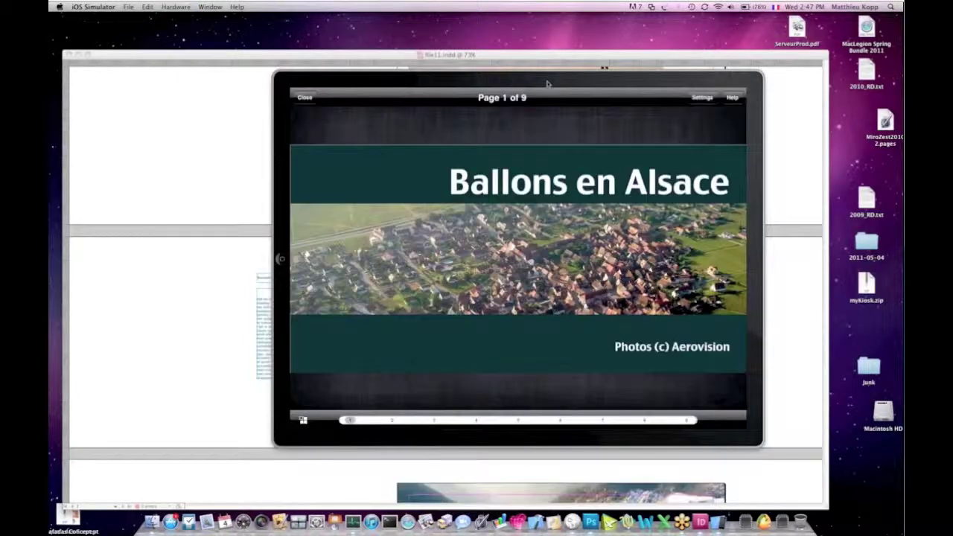
Step: Reposition the simulated iPad and page through the Ballons en Alsace book to page 5
left_click_drag(532, 84, 434, 79)
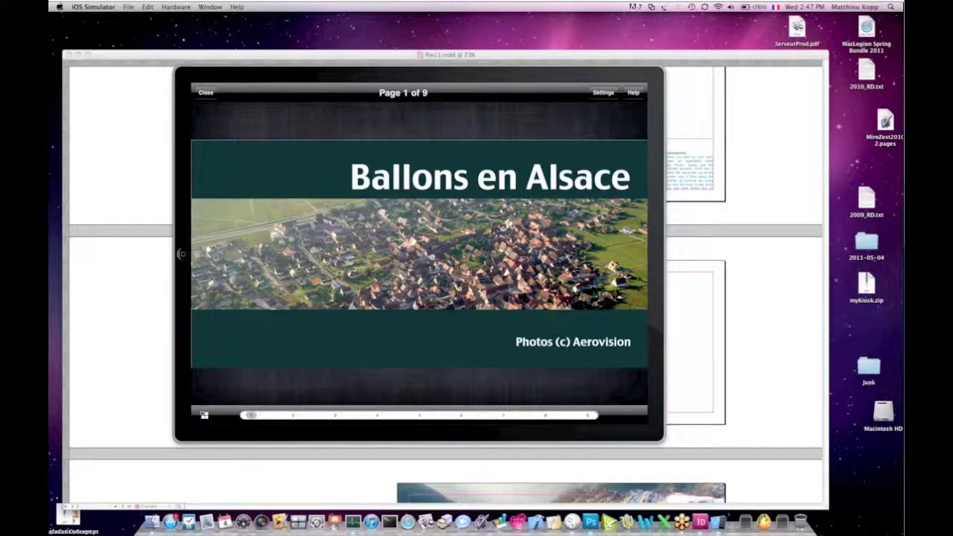
left_click_drag(483, 296, 385, 296)
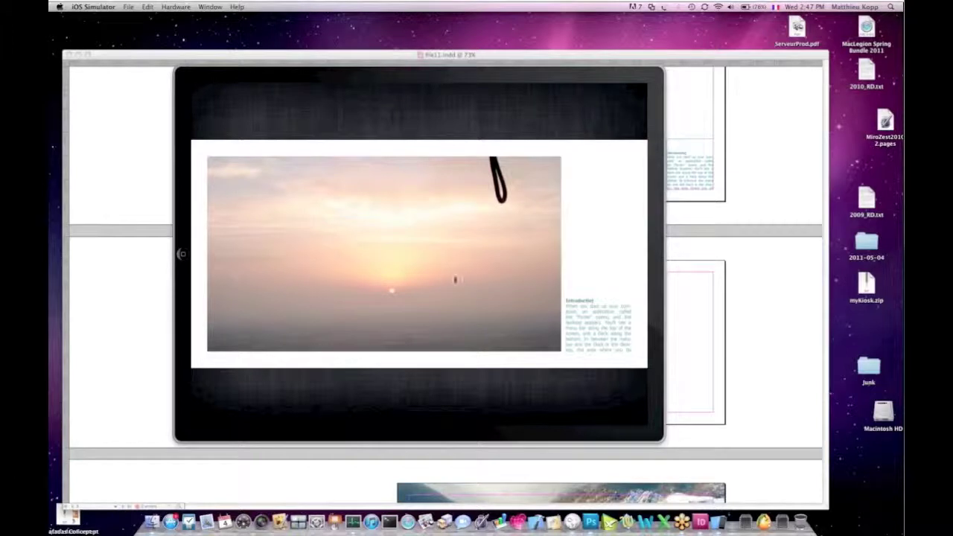
left_click(458, 419)
left_click_drag(287, 409, 432, 417)
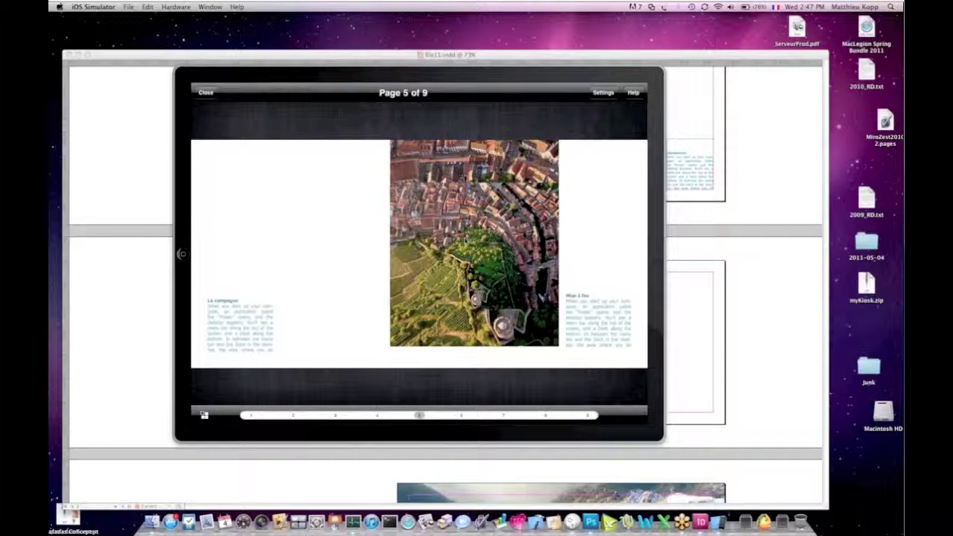
Step: Open the aerial village picture on page 5 fullscreen, zoom in, pan across its gardens and rooftops, and close it
left_click(464, 239)
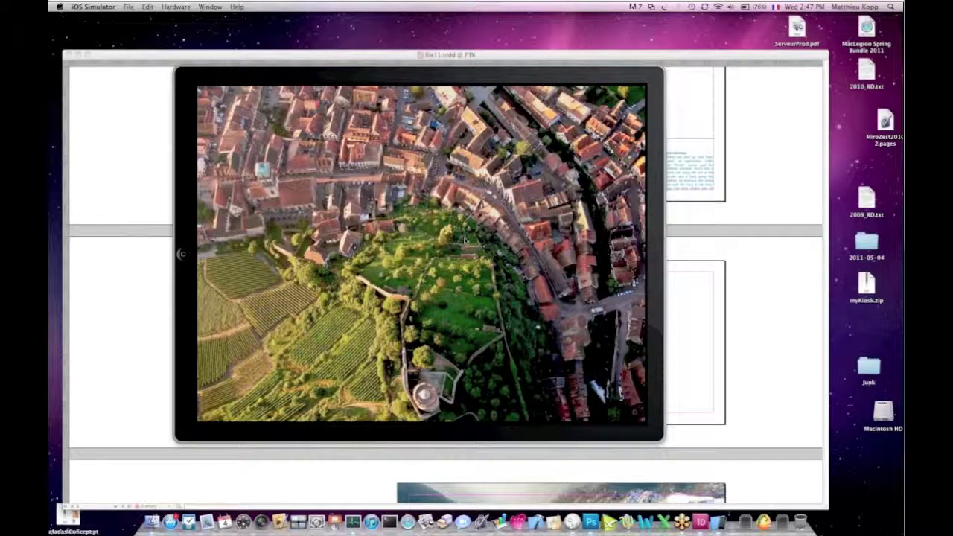
key("alt")
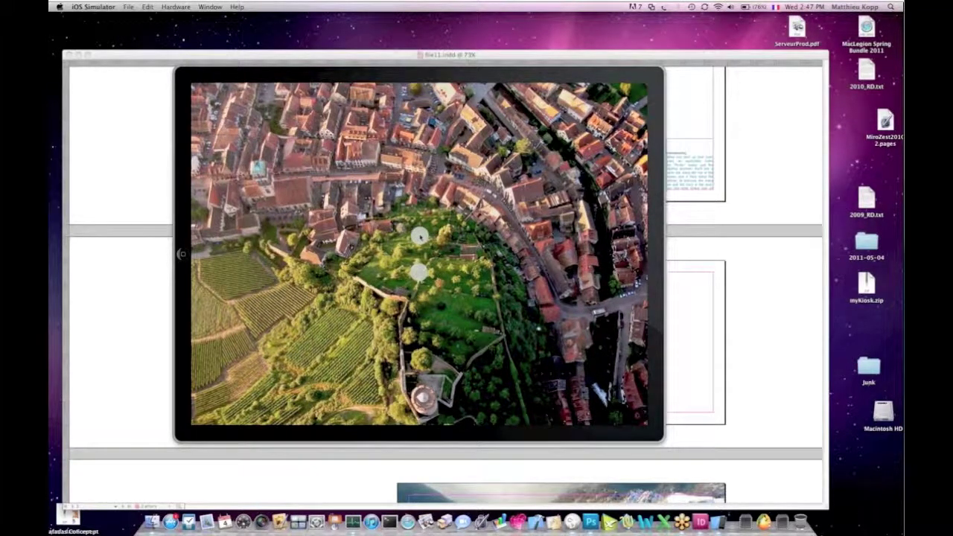
left_click_drag(419, 235, 385, 176)
left_click_drag(486, 198, 345, 232)
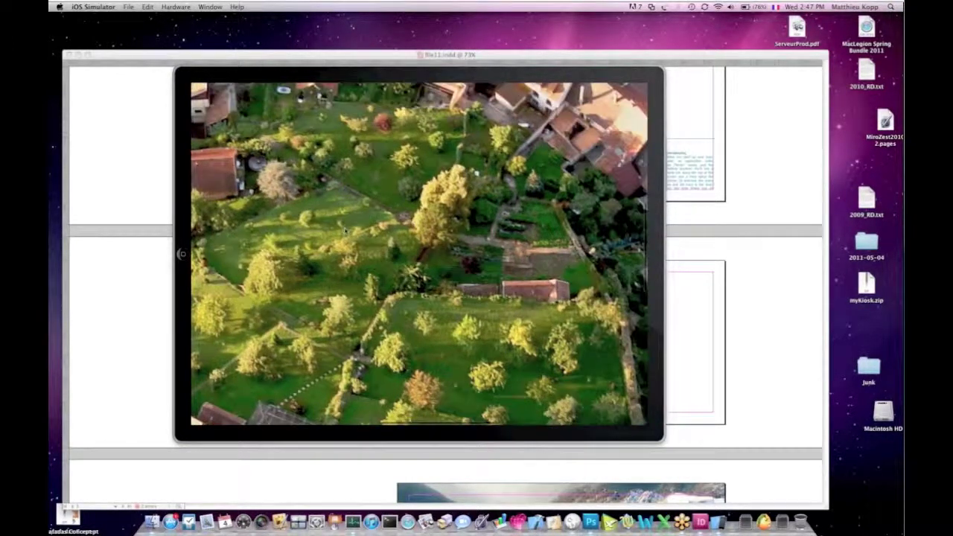
left_click_drag(391, 252, 208, 279)
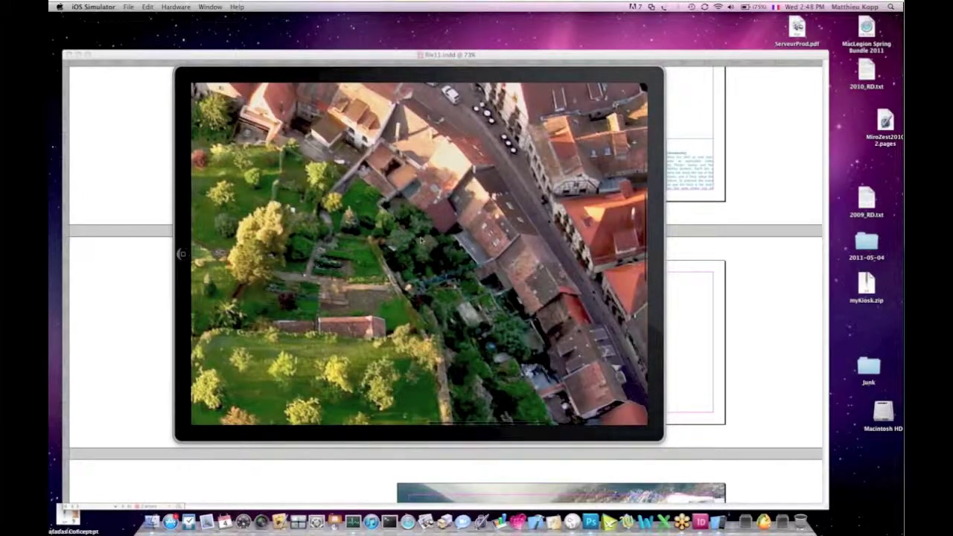
left_click_drag(391, 251, 310, 309)
left_click_drag(550, 180, 443, 240)
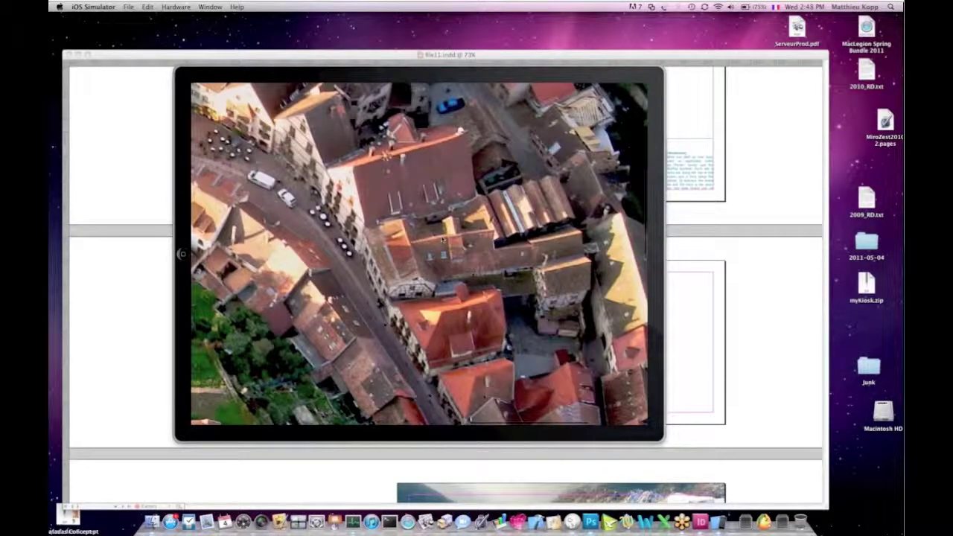
left_click_drag(574, 156, 492, 219)
left_click(264, 245)
Step: Page back to the Rencontres page, inspect its church spire picture fullscreen with zoom and pan, and return to the Introduction page
left_click_drag(300, 296, 411, 295)
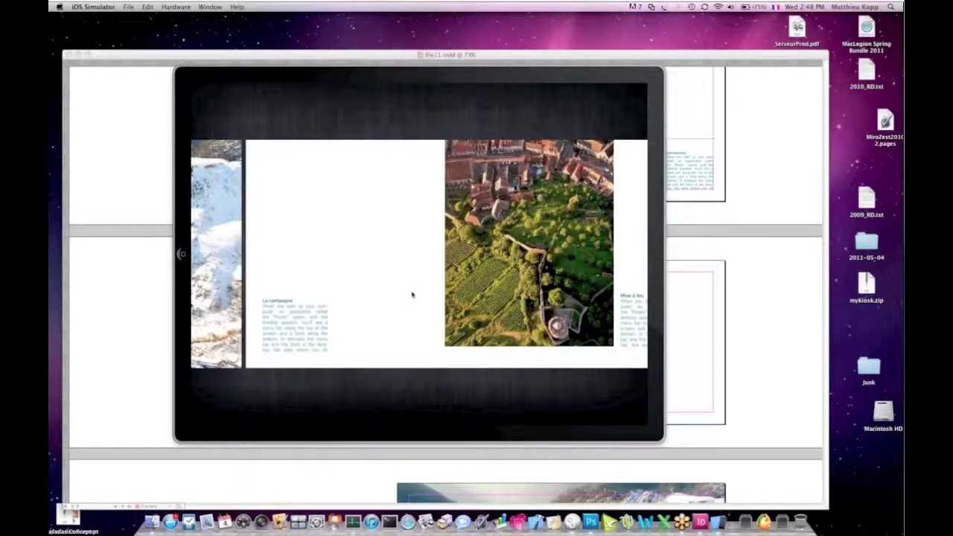
left_click_drag(300, 295, 411, 295)
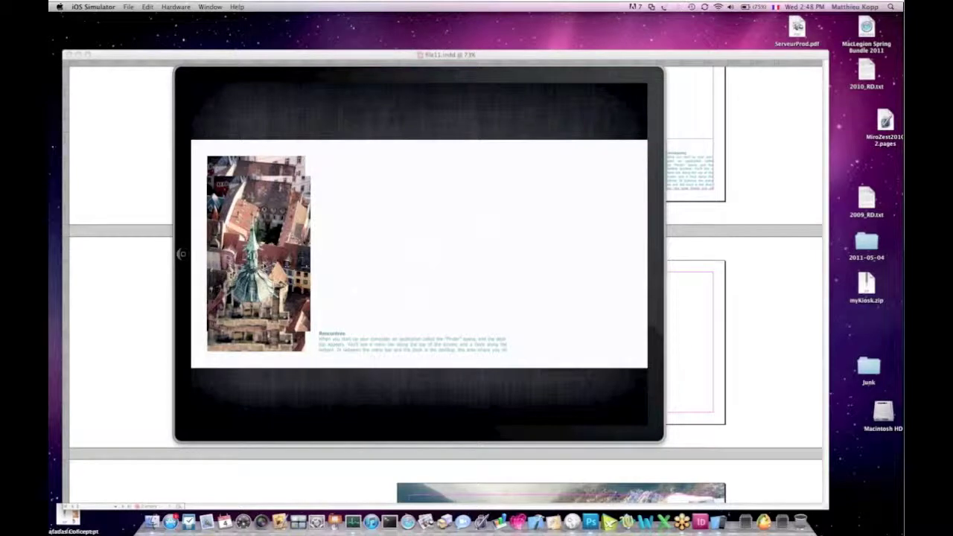
left_click(417, 253)
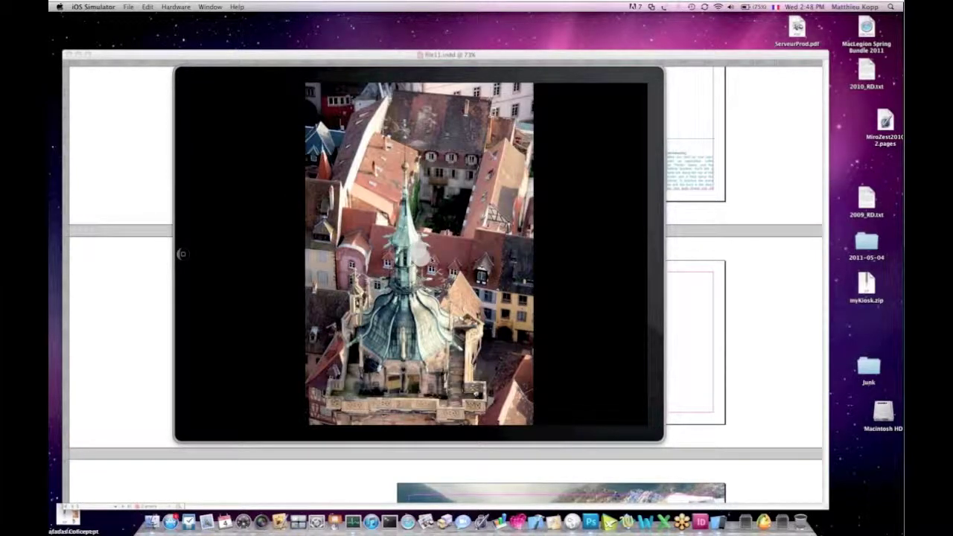
left_click_drag(421, 252, 448, 265)
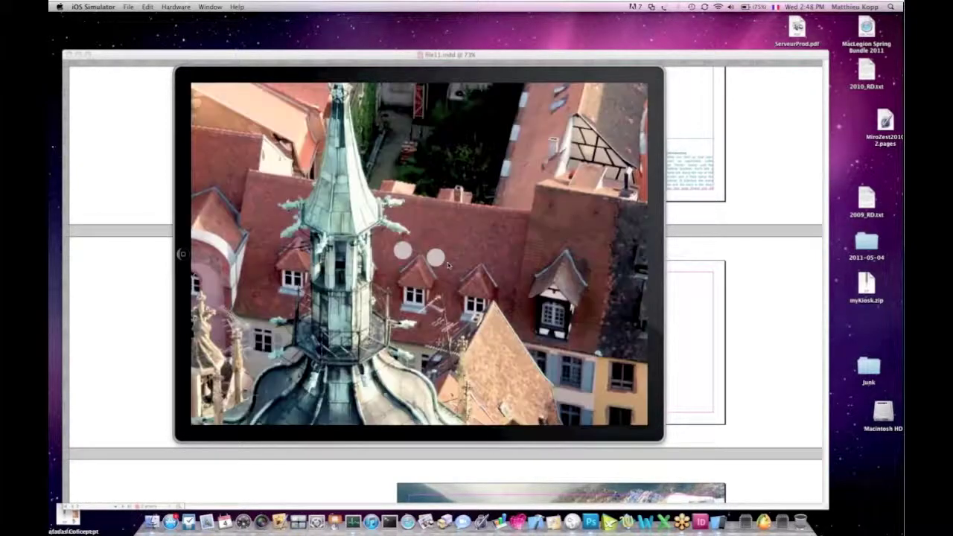
left_click_drag(513, 210, 455, 230)
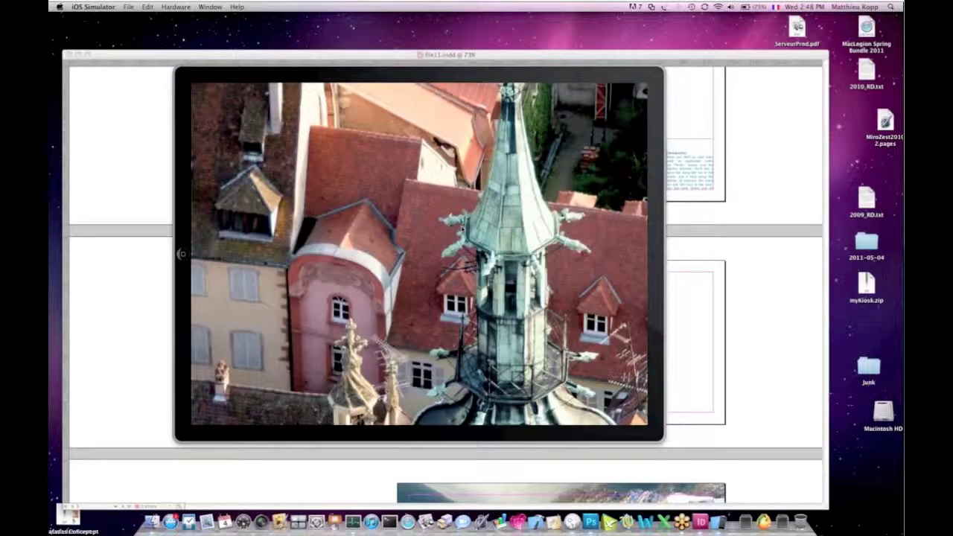
left_click(464, 225)
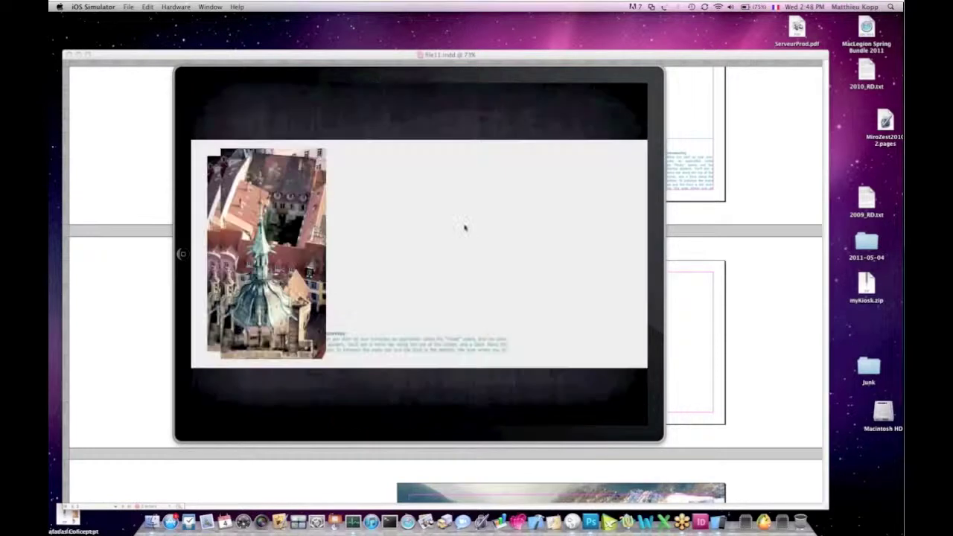
left_click_drag(409, 246, 558, 255)
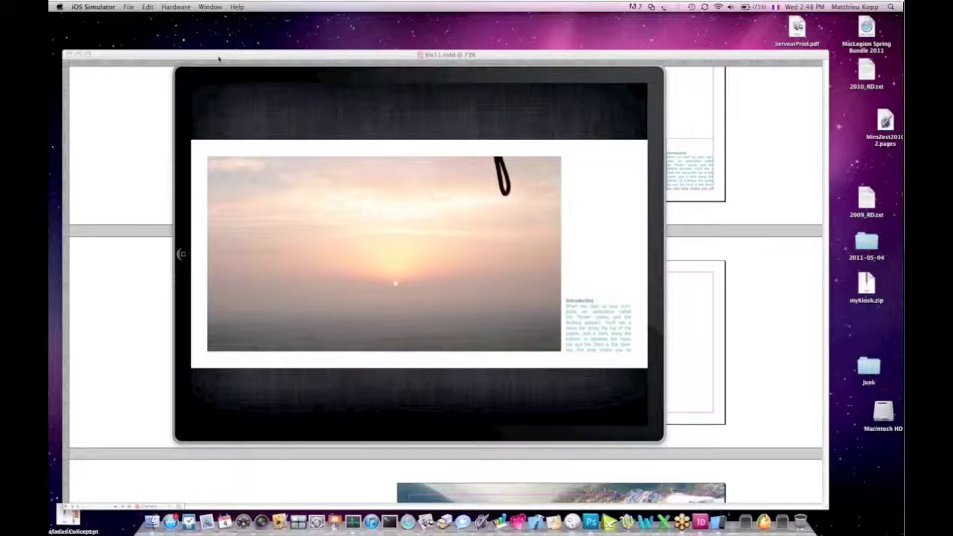
Step: Switch to InDesign, collapse the AVE Project Manager, and assign the balloon picture on the Rencontres au sommet page as a slideshow
left_click(219, 58)
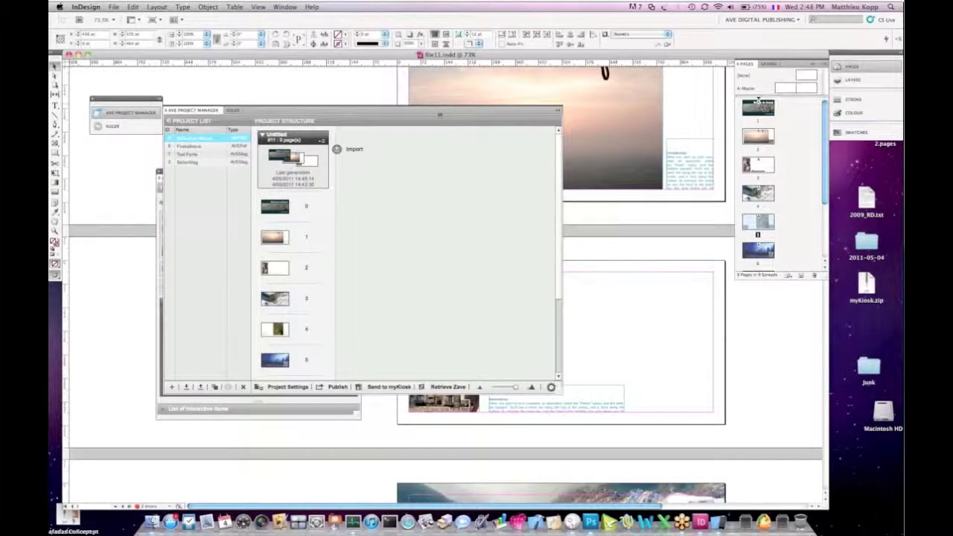
left_click(557, 109)
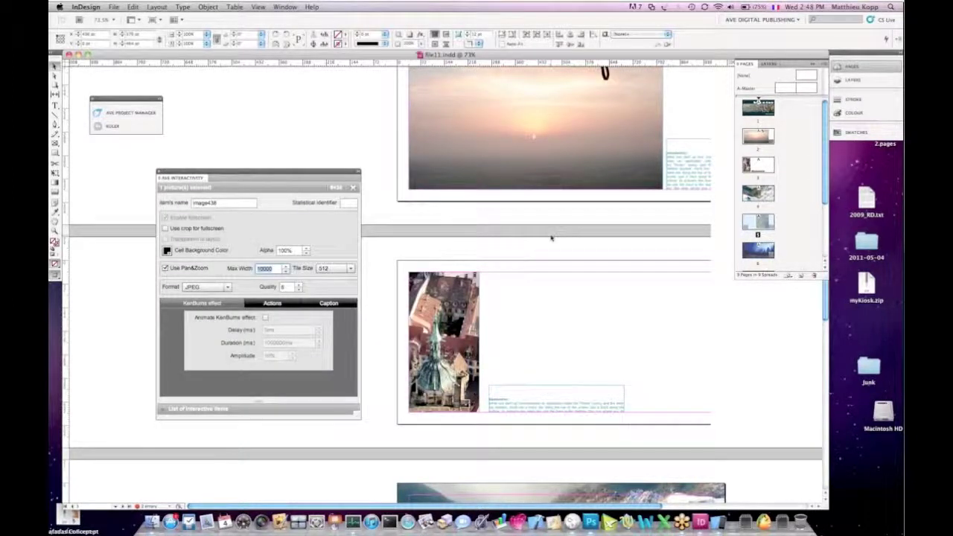
scroll(551, 238, "down", 10)
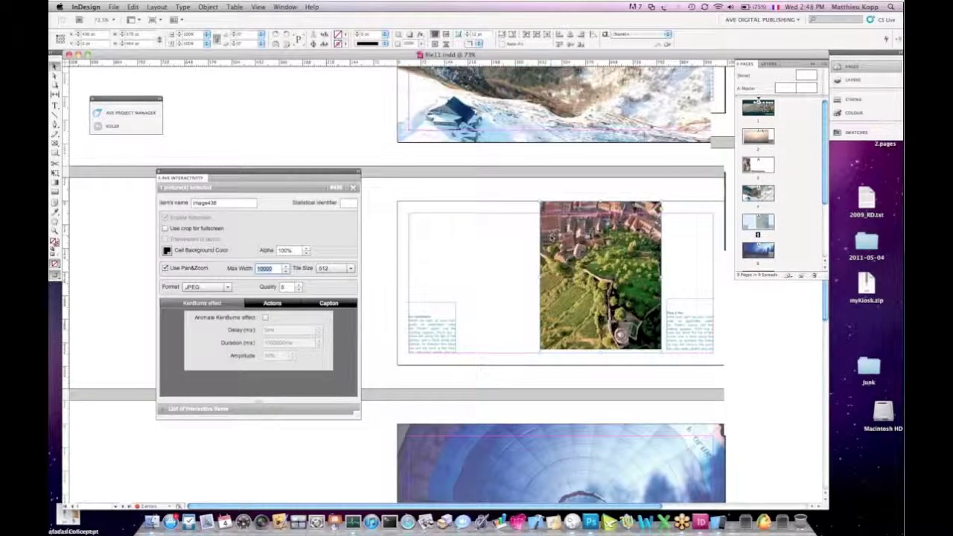
scroll(682, 305, "down", 5)
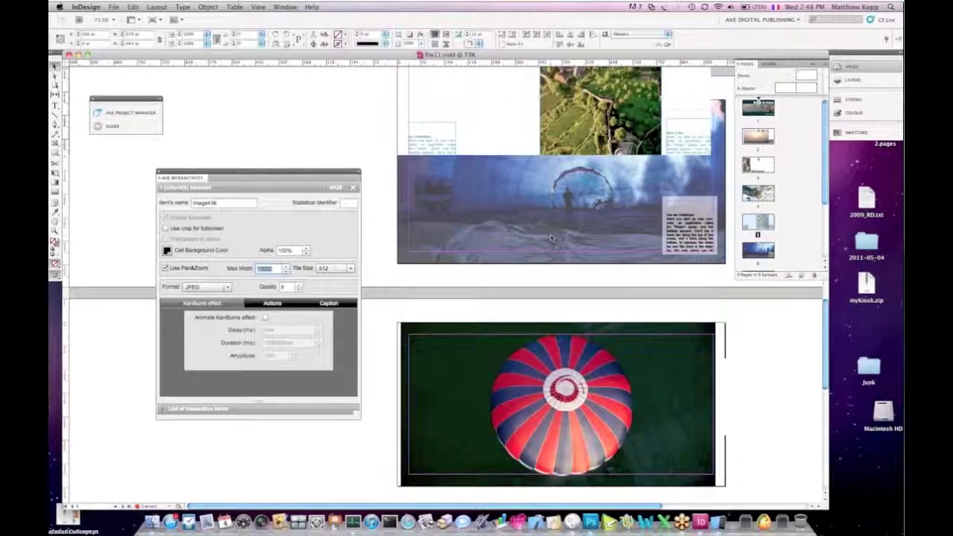
scroll(682, 305, "down", 5)
left_click(680, 305)
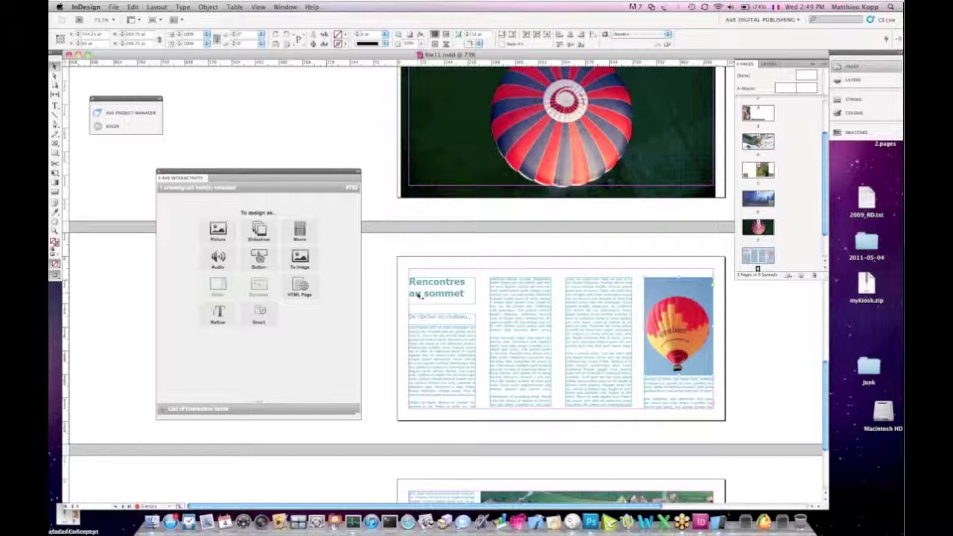
left_click(264, 320)
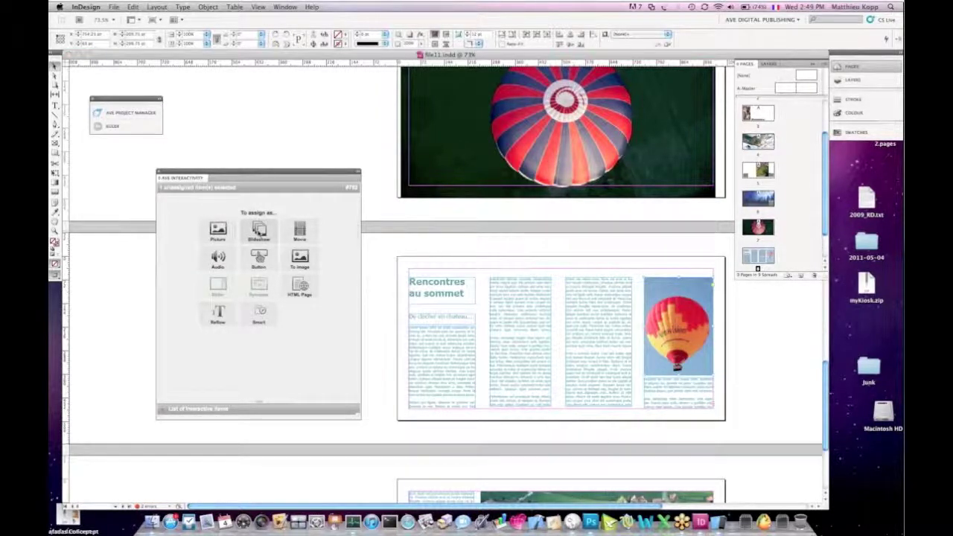
left_click(259, 231)
left_click(336, 295)
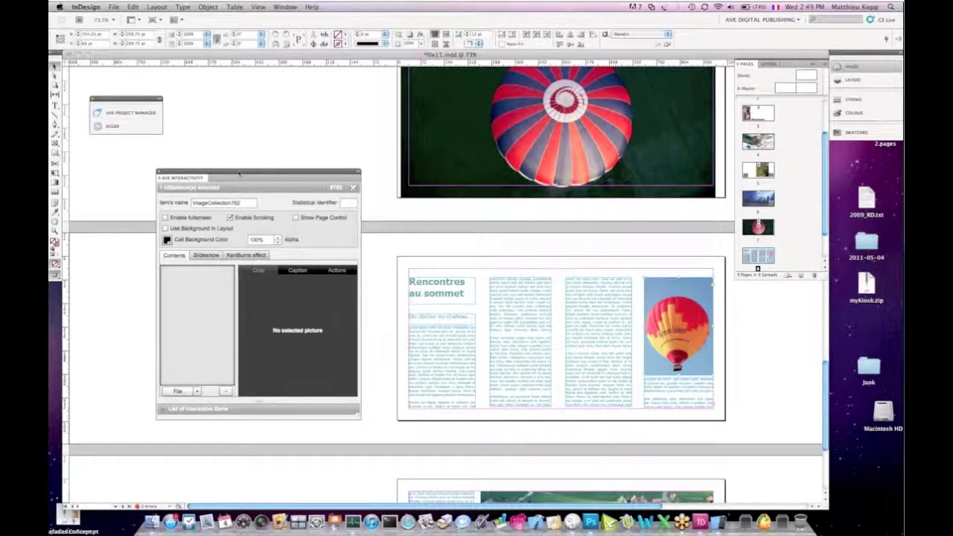
Step: Enlarge the AVE Interactivity panel and enable page control and fullscreen for the slideshow
left_click_drag(379, 418, 422, 429)
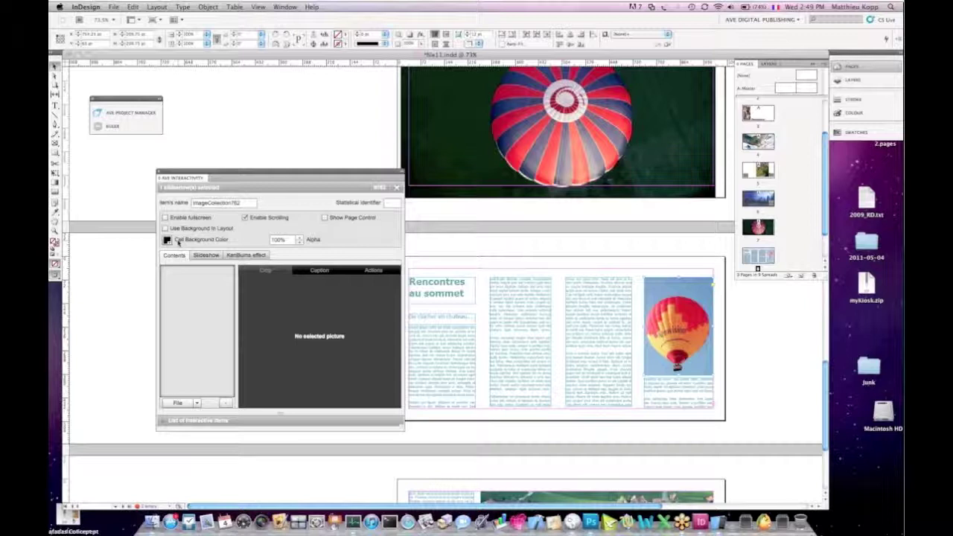
left_click(325, 217)
left_click(166, 217)
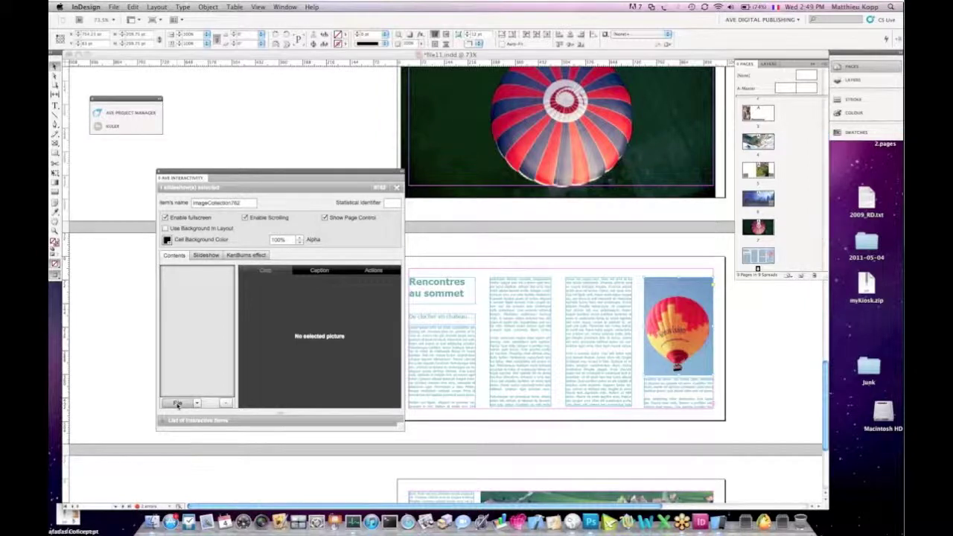
Step: Add the DSC00511 picture from the Slideshow folder inside Media's Images to the slideshow and crop it to its central buildings
left_click(177, 403)
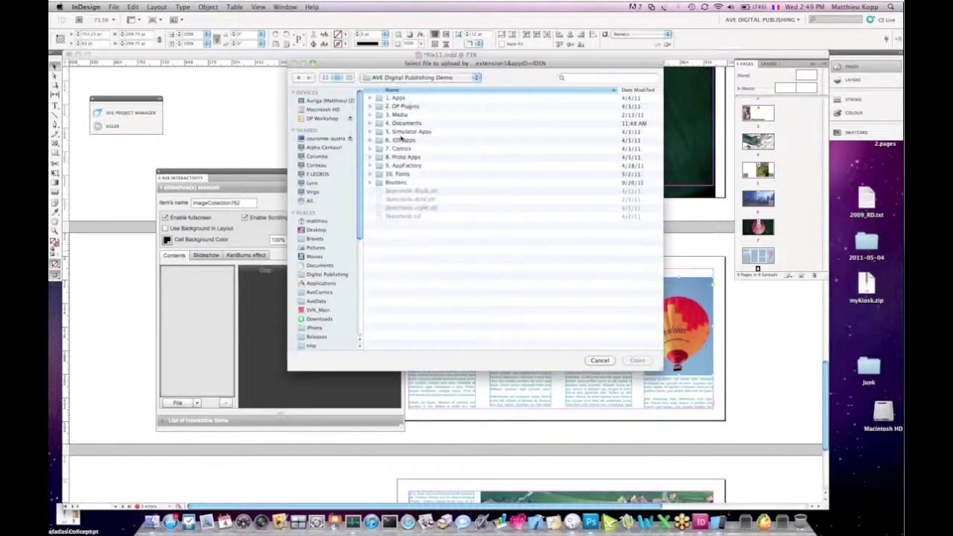
double_click(396, 116)
left_click(389, 98)
double_click(389, 97)
double_click(392, 108)
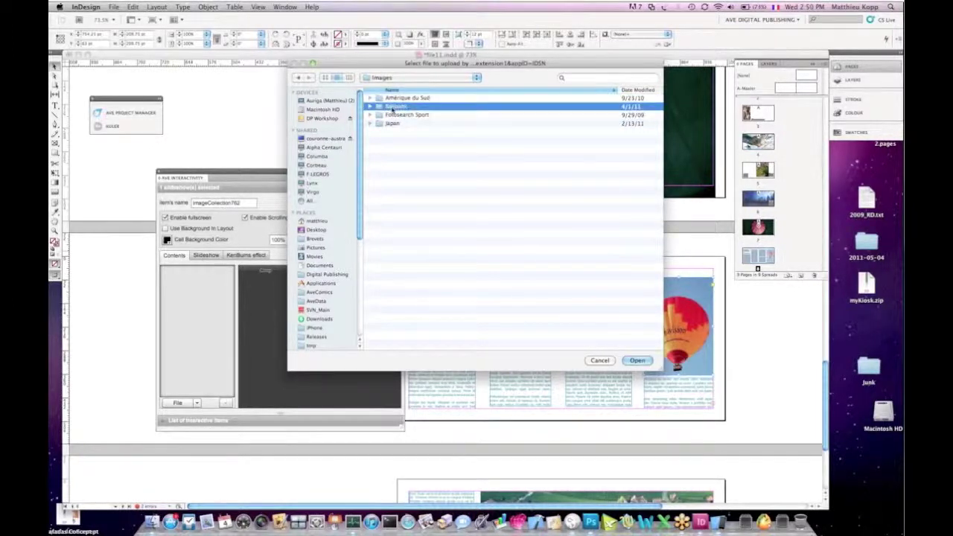
left_click(388, 209)
double_click(388, 209)
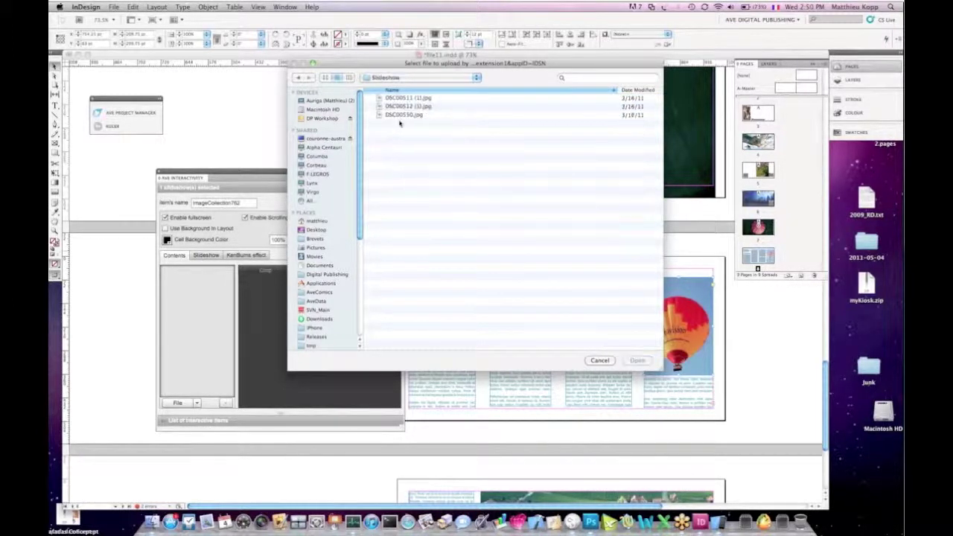
left_click(396, 99)
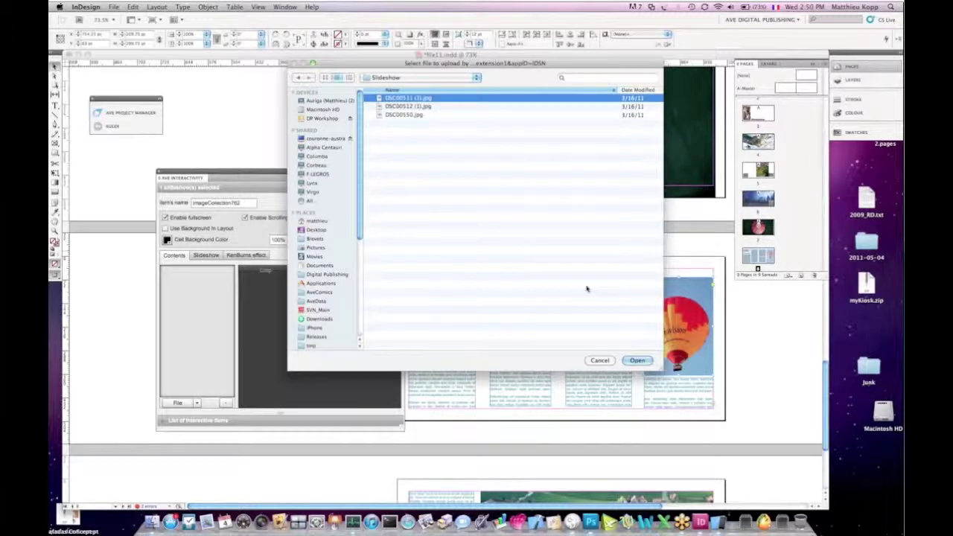
left_click(637, 360)
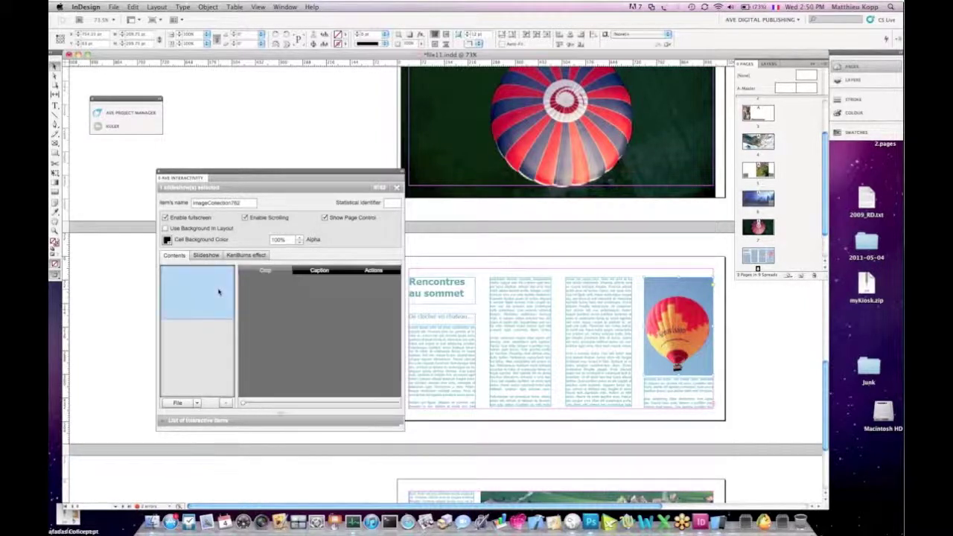
mouse_move(323, 320)
left_mouse_down()
mouse_move(298, 321)
mouse_move(324, 321)
left_mouse_up()
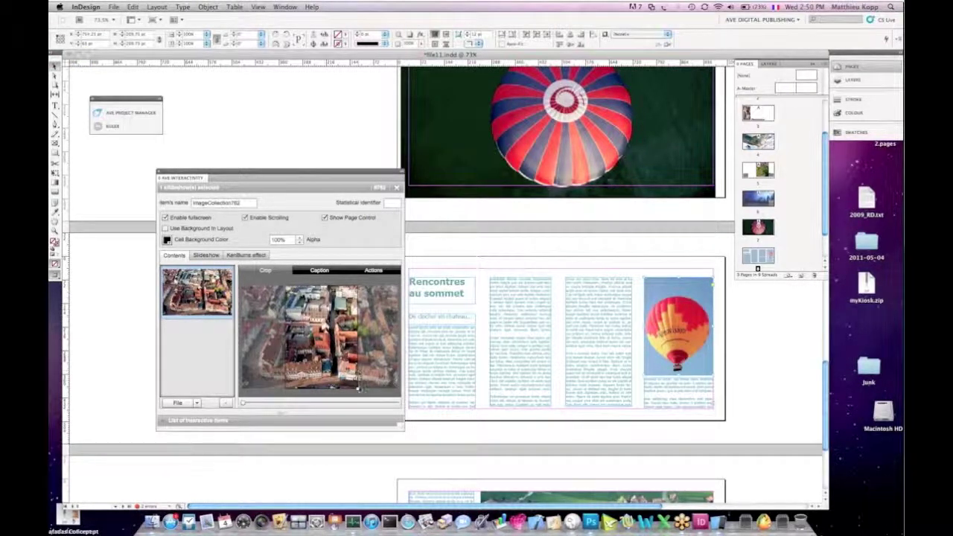
left_click_drag(357, 390, 347, 368)
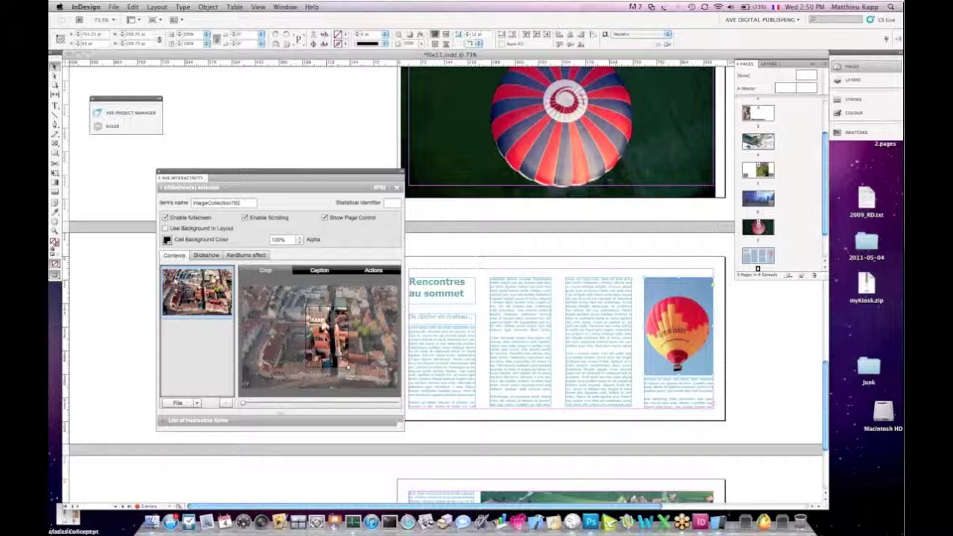
Step: Add the DSC00512 picture to the slideshow and crop it around the church spire
left_click(179, 402)
left_click(408, 106)
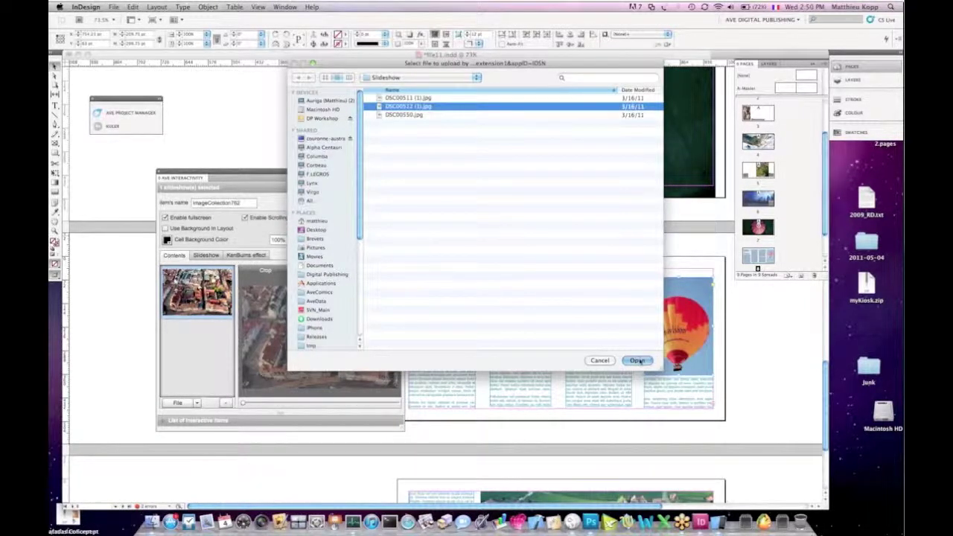
left_click(639, 361)
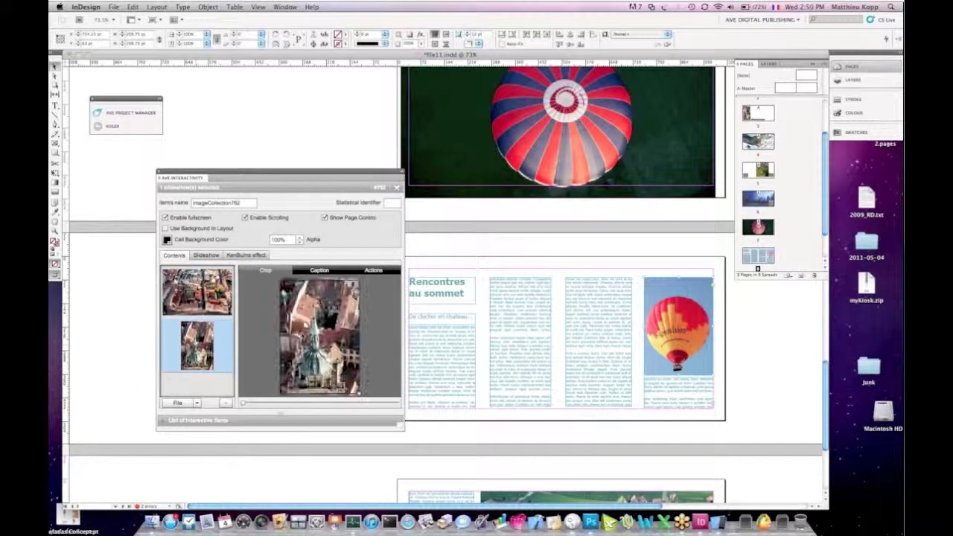
left_click_drag(359, 393, 313, 340)
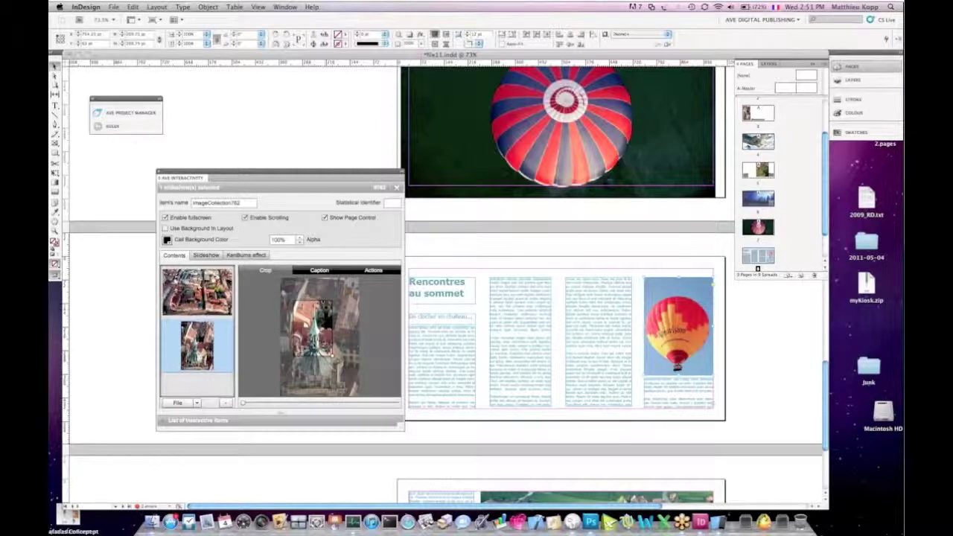
mouse_move(333, 358)
left_mouse_down()
mouse_move(329, 350)
mouse_move(340, 363)
left_mouse_up()
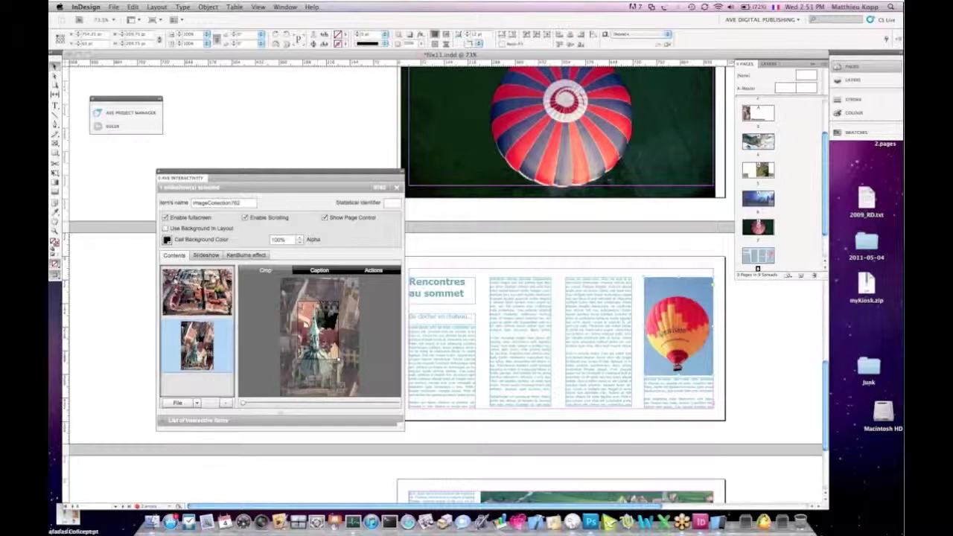
Step: Caption the church spire picture "Cathédrale de Colmar" and show the caption when fullscreen
left_click(314, 270)
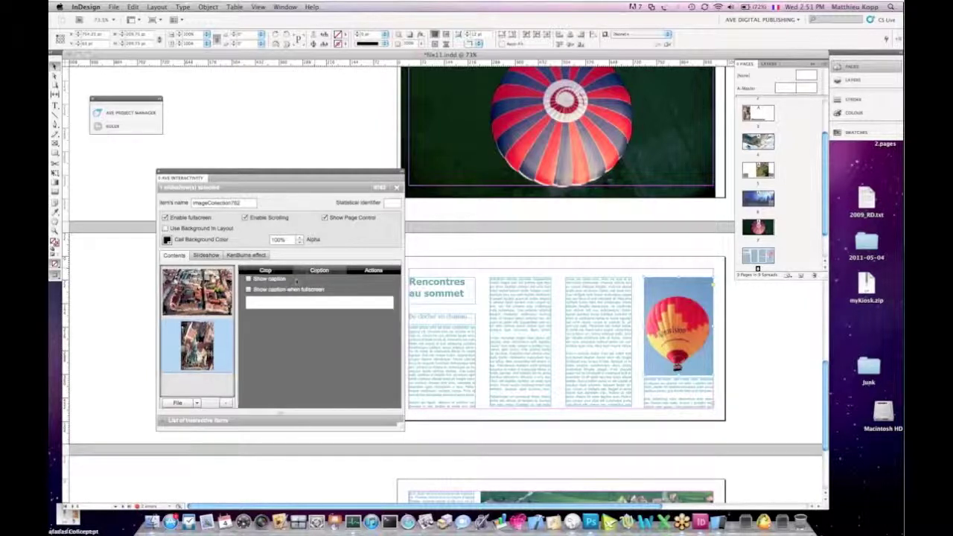
left_click(275, 301)
type("Cat")
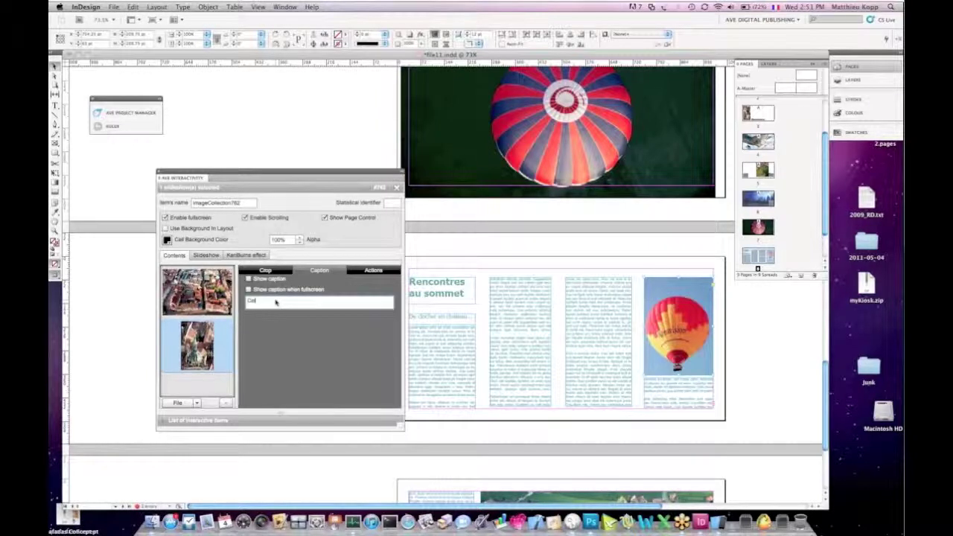
type("hédrale St Colmar")
left_click(249, 290)
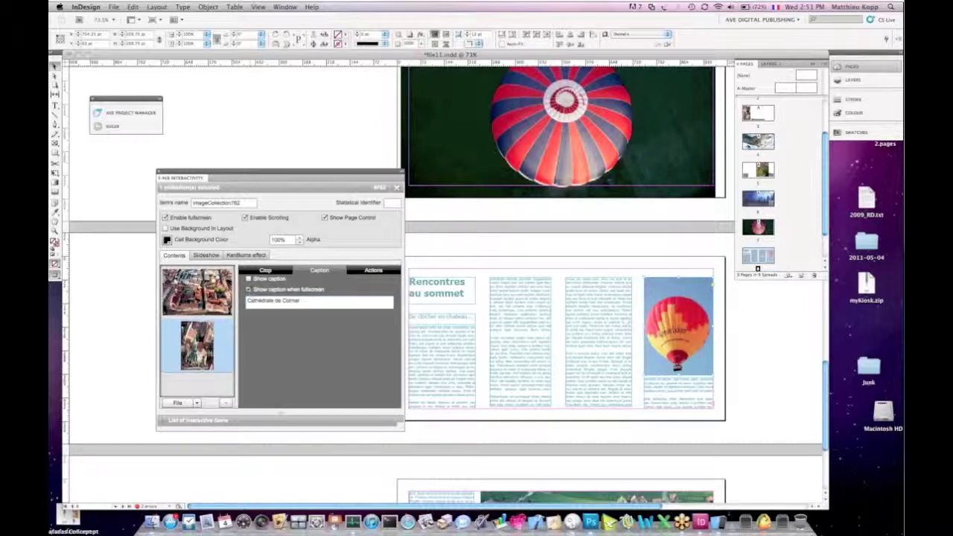
Step: Add a Show Pop-Up tap action to the church spire picture and set its type to FullScreen Popup
left_click(374, 270)
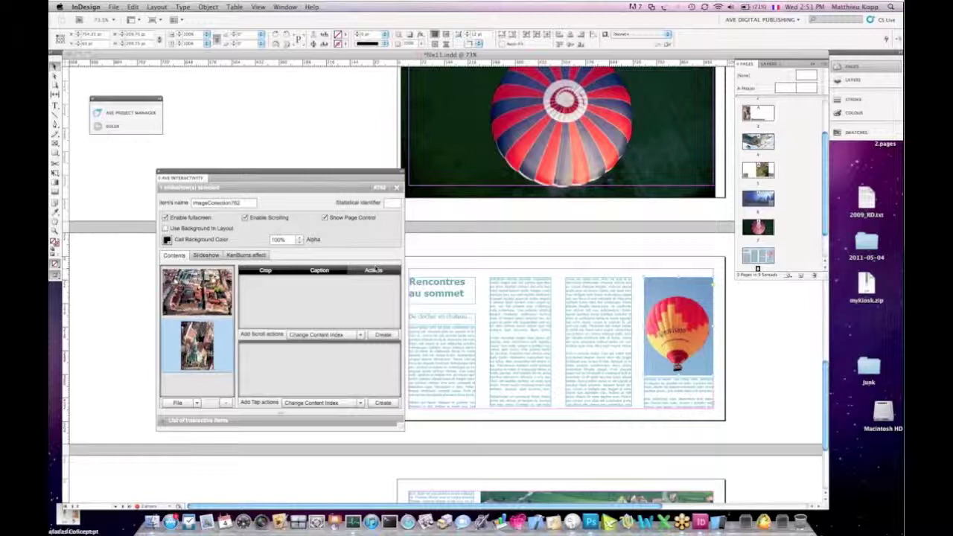
left_click(375, 269)
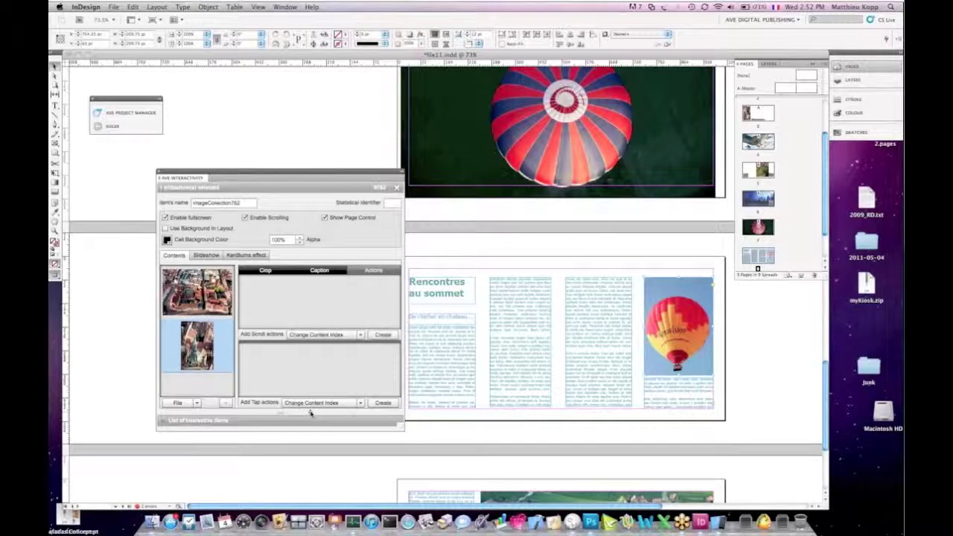
left_click(358, 404)
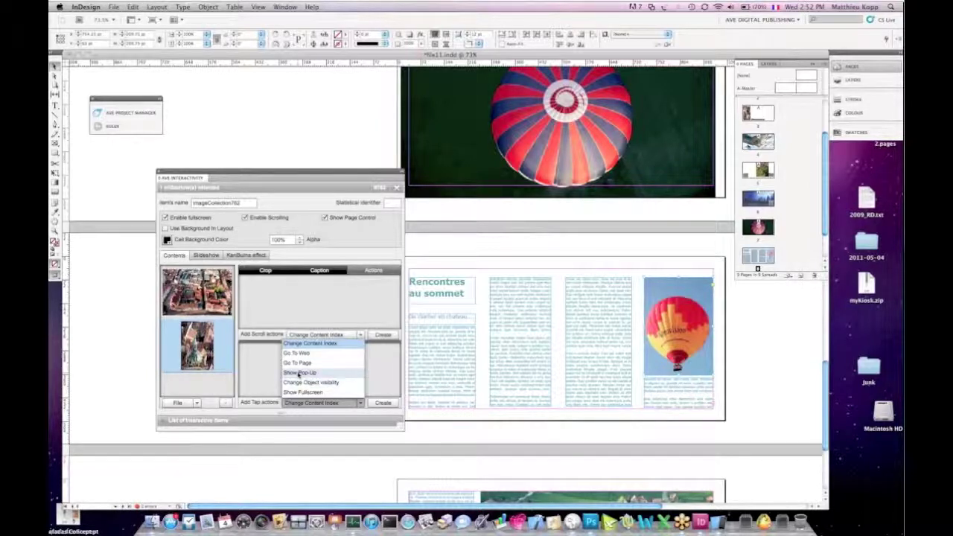
left_click(298, 372)
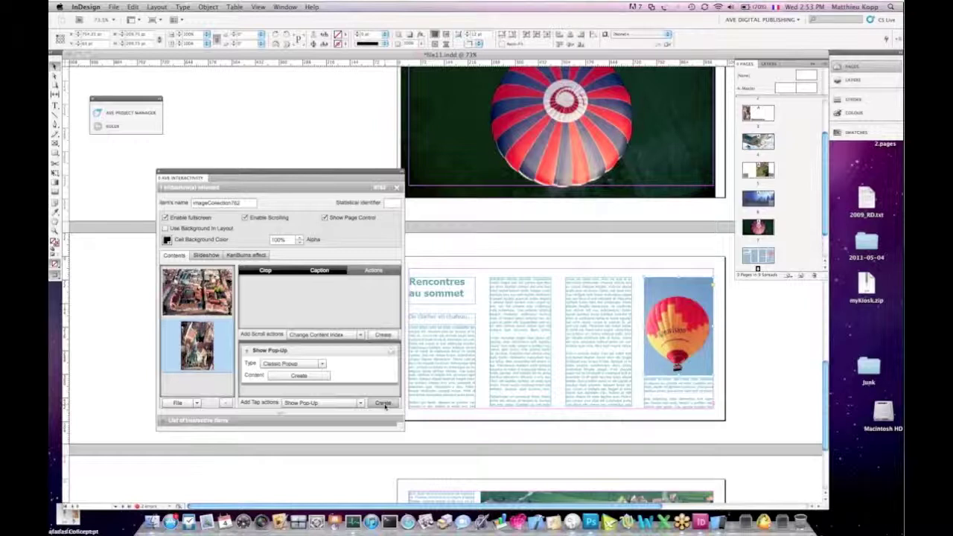
left_click(321, 364)
left_click(302, 383)
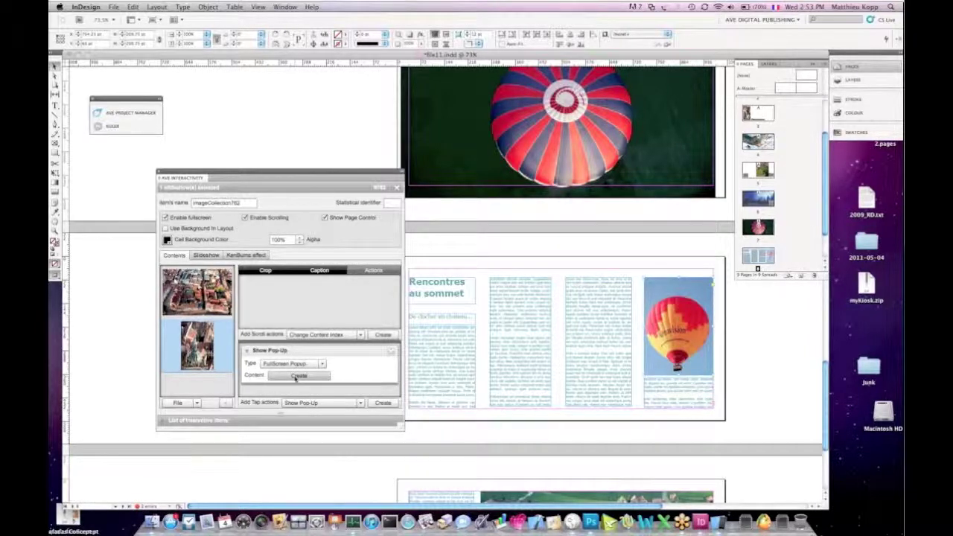
Step: Create an HTML Page as the pop-up's content, with a width of 800 and a height of 500
left_click(297, 377)
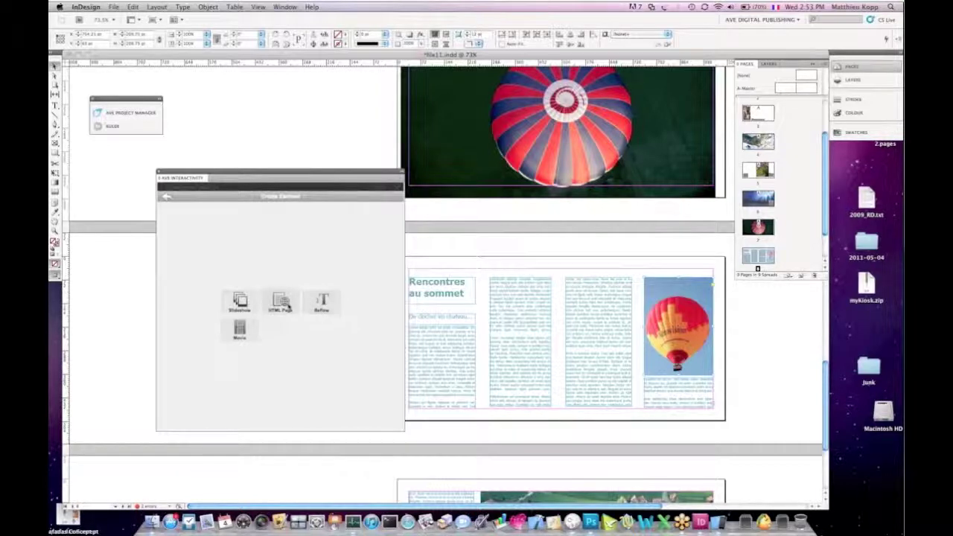
left_click(281, 301)
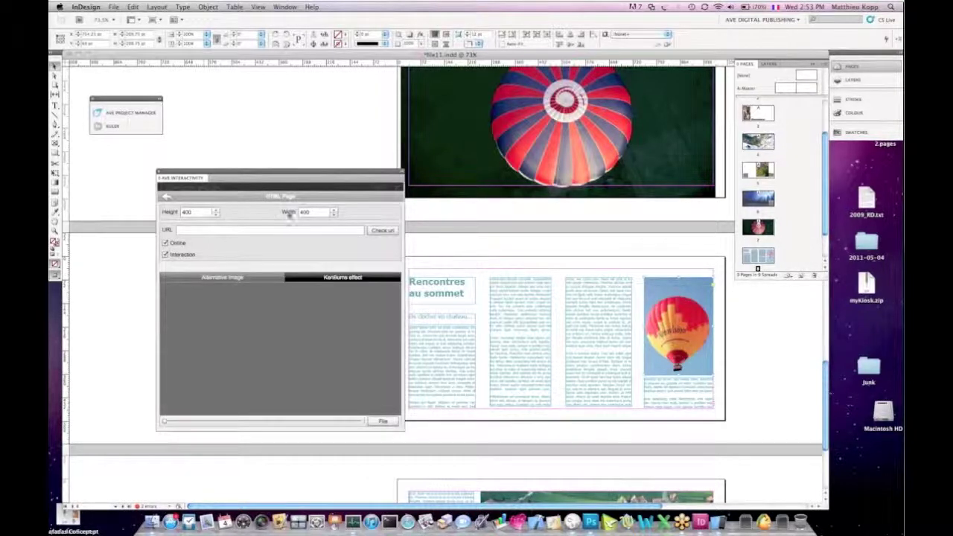
double_click(300, 213)
type("80")
double_click(190, 213)
type("500")
left_click(185, 232)
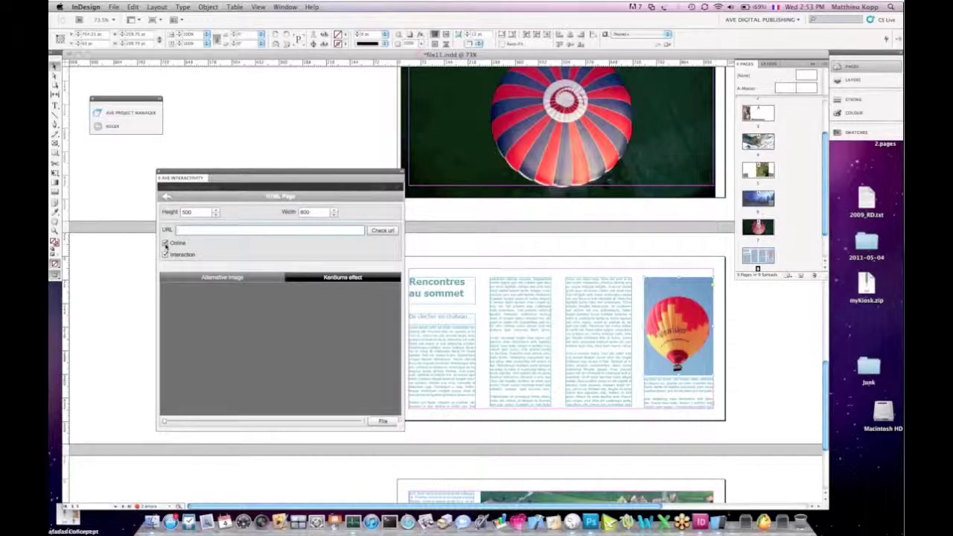
left_click(165, 244)
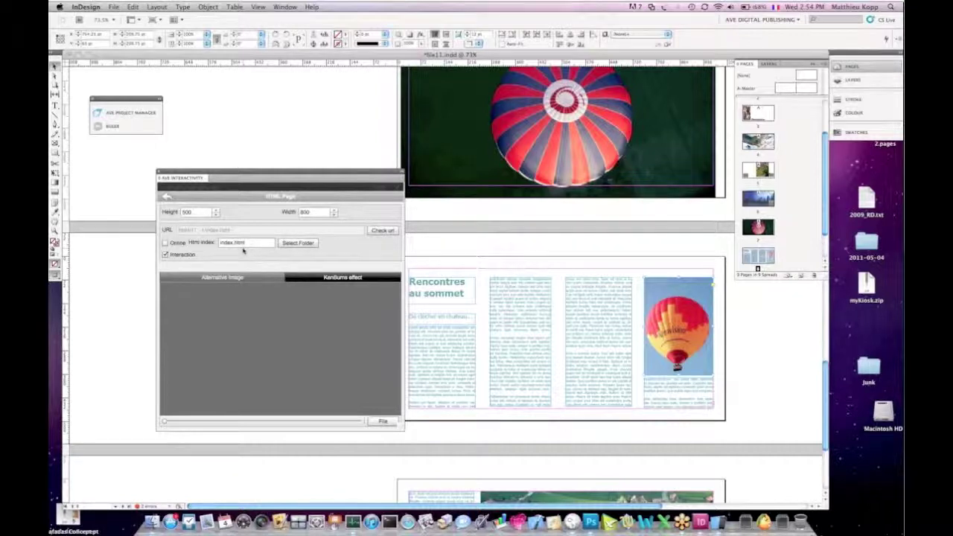
left_click(165, 242)
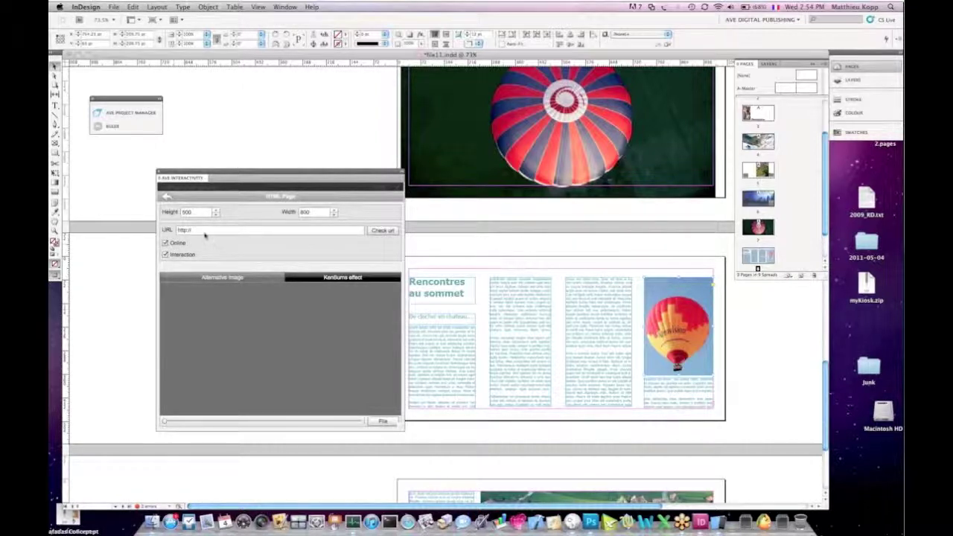
type("www.apple.com")
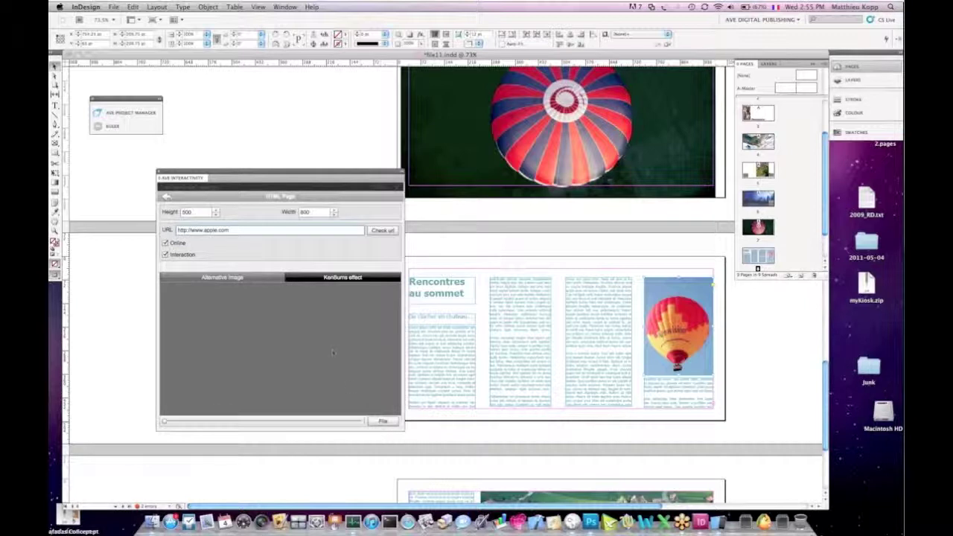
left_click(346, 280)
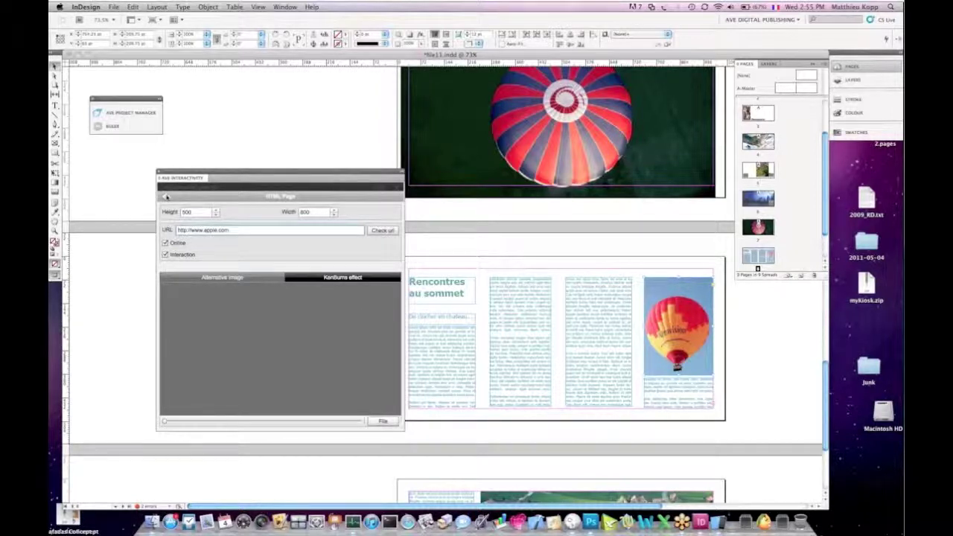
left_click(166, 196)
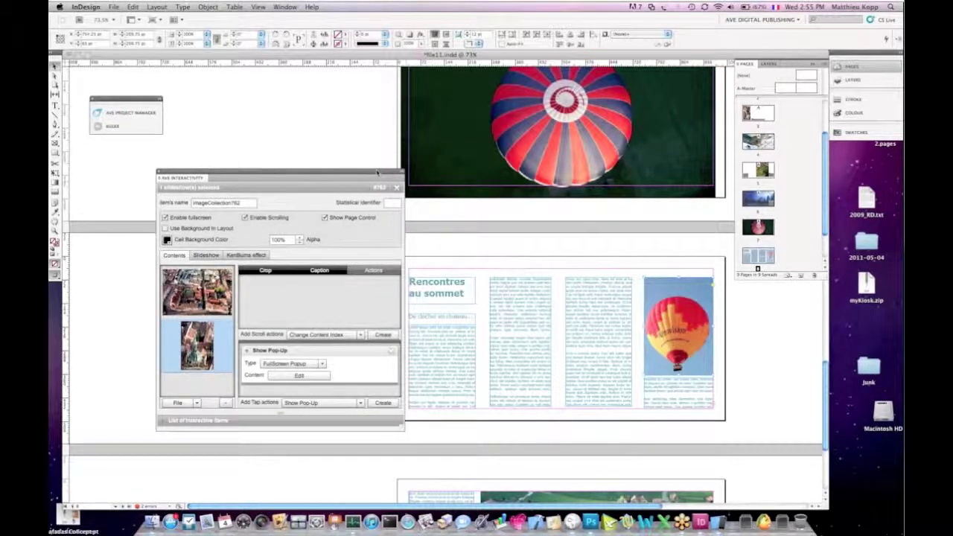
Step: Assign the Rencontres au sommet title frame as a Smart Reading element
left_click(436, 295)
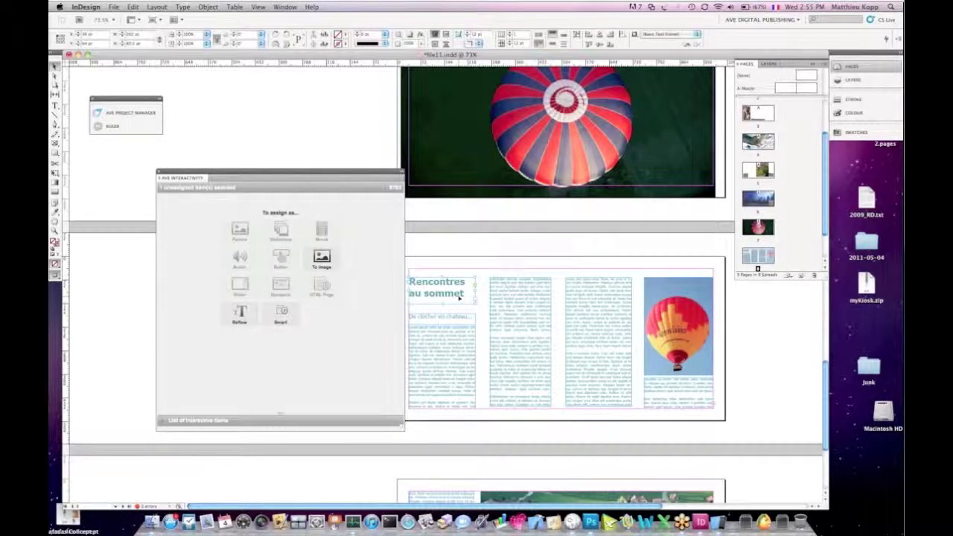
scroll(460, 296, "down", 2)
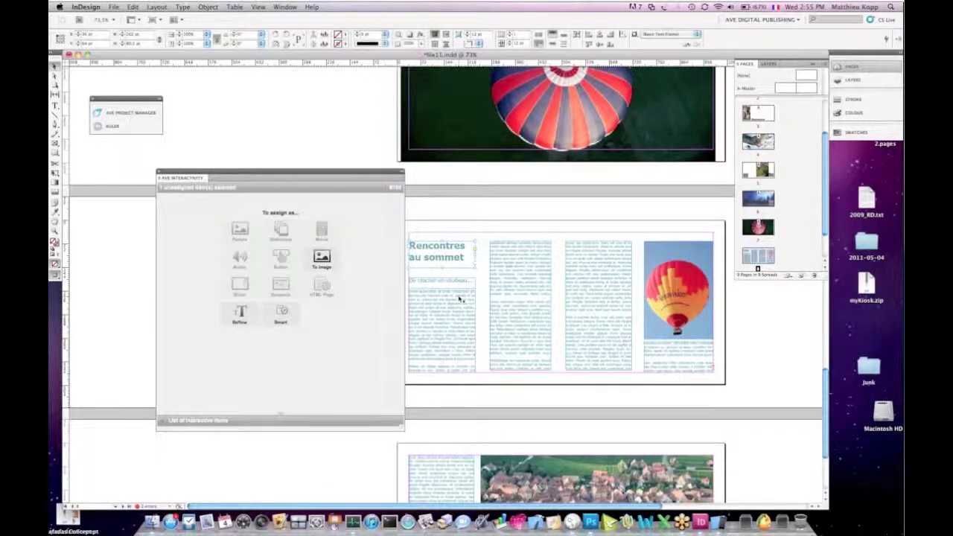
scroll(459, 298, "down", 3)
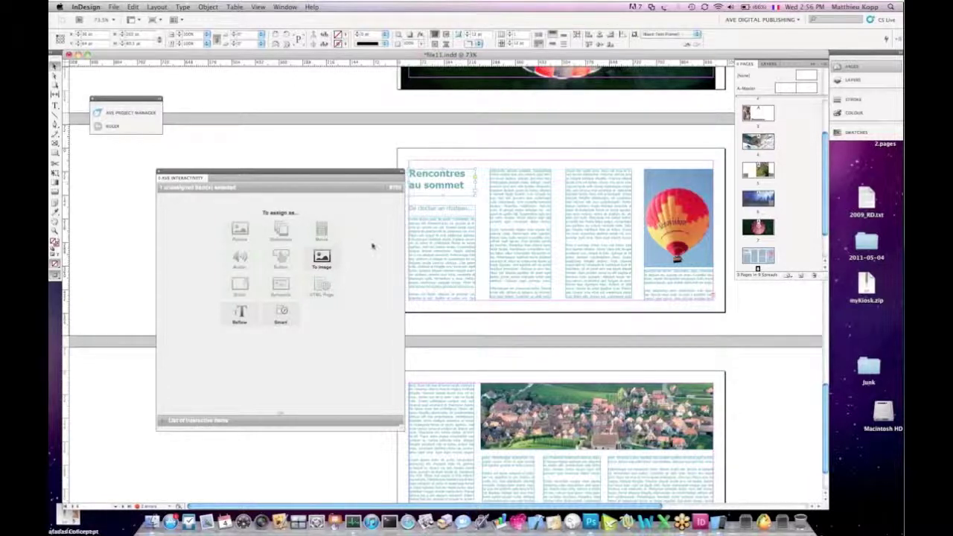
left_click(280, 314)
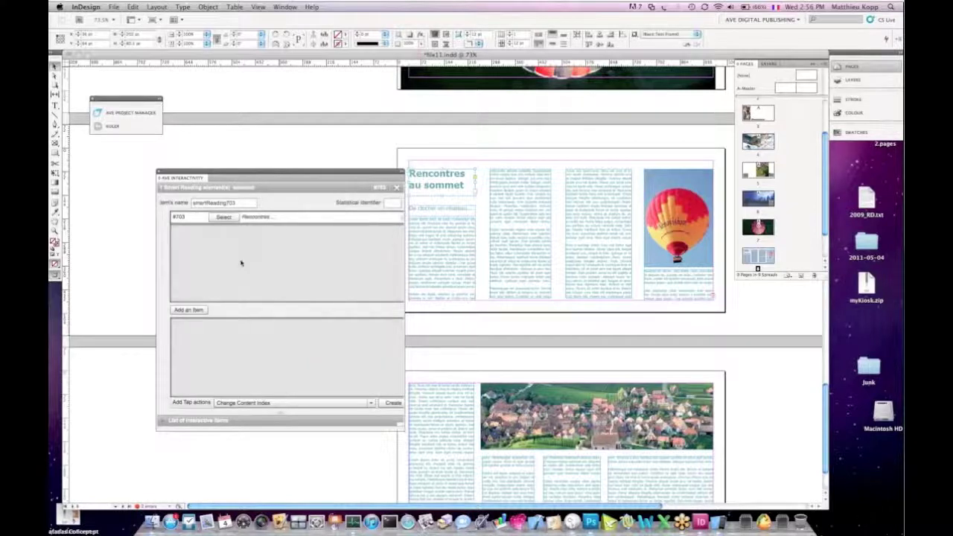
Step: Add the De clocher en chateau subtitle frame as the second item of the title's smart reading list
left_click(178, 309)
left_click(427, 212)
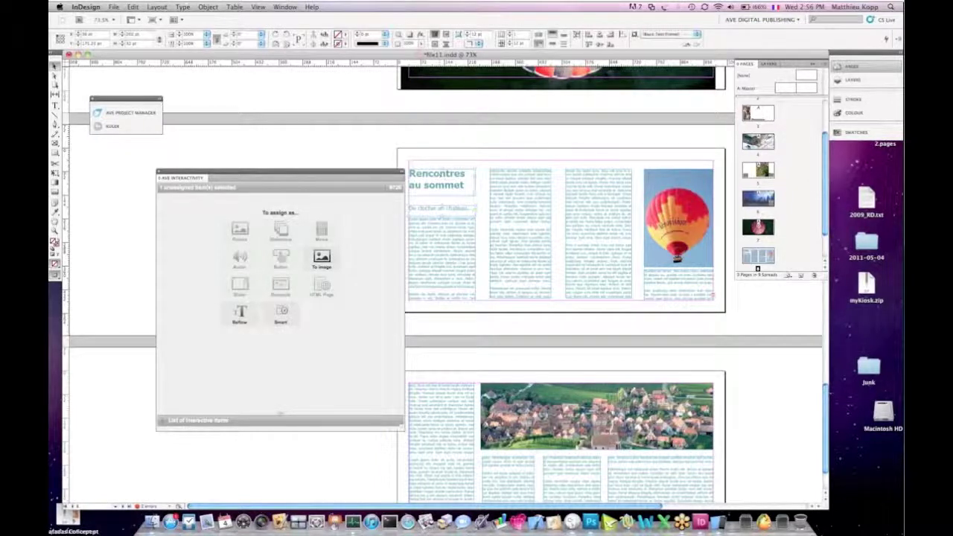
left_click(281, 313)
left_click(184, 309)
left_click(213, 229)
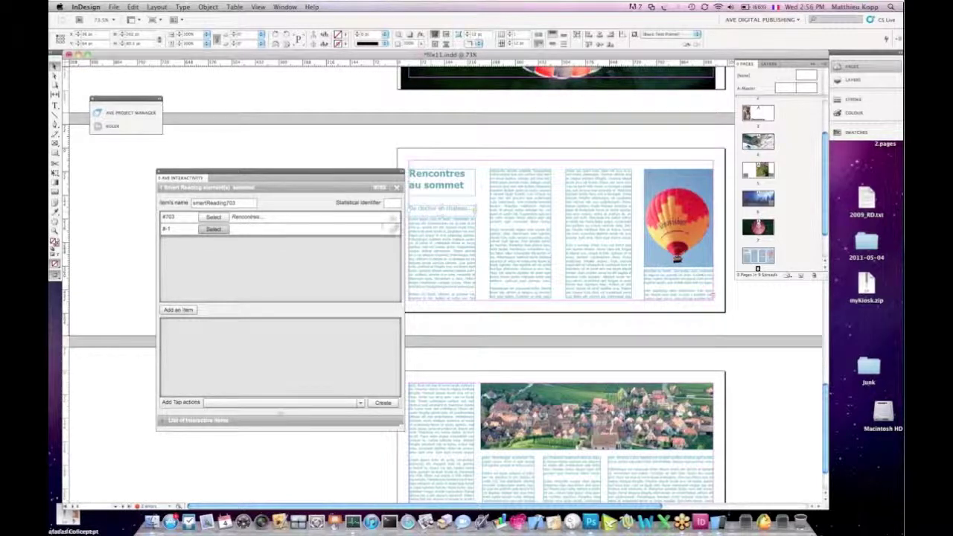
left_click(431, 211)
Step: Add the page's first and second body text columns to the smart reading list
left_click(178, 309)
left_click(212, 242)
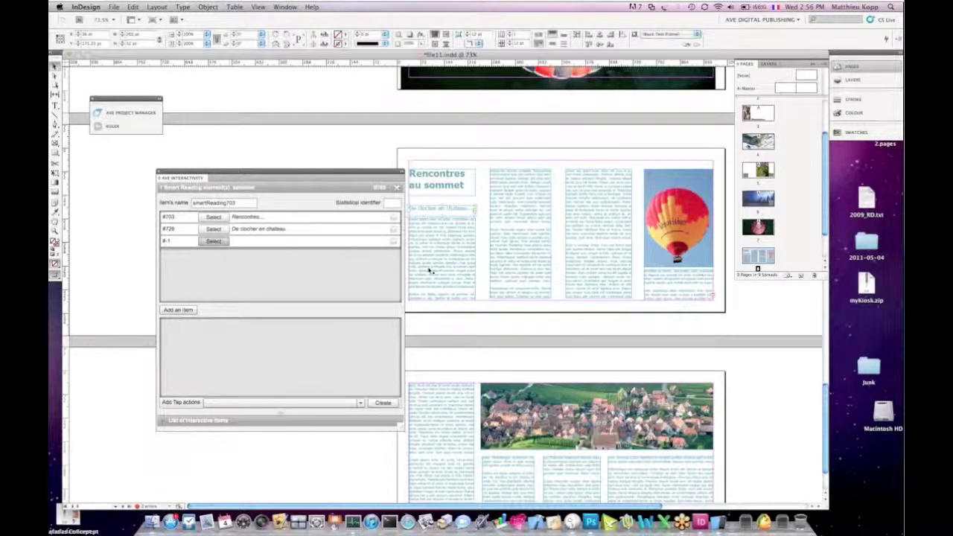
left_click(178, 309)
left_click(212, 253)
left_click(517, 231)
Step: Add the third text column and the text frame under the yellow and red balloon to the smart reading list
left_click(179, 310)
left_click(213, 266)
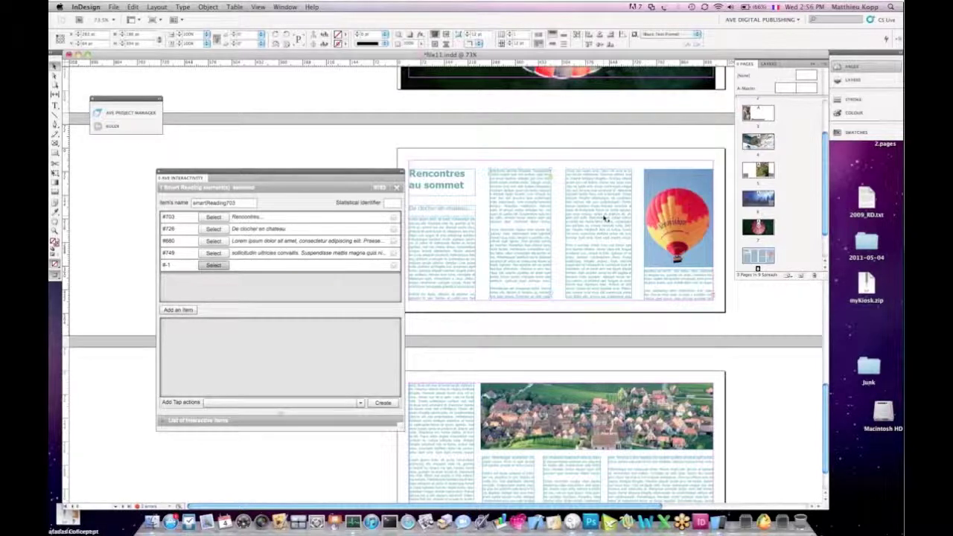
left_click(212, 265)
left_click(213, 277)
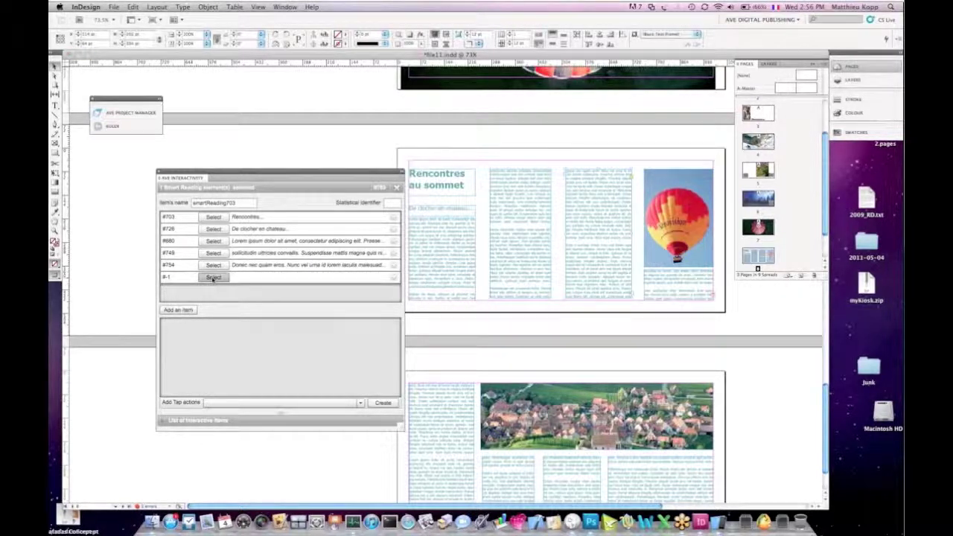
left_click(669, 290)
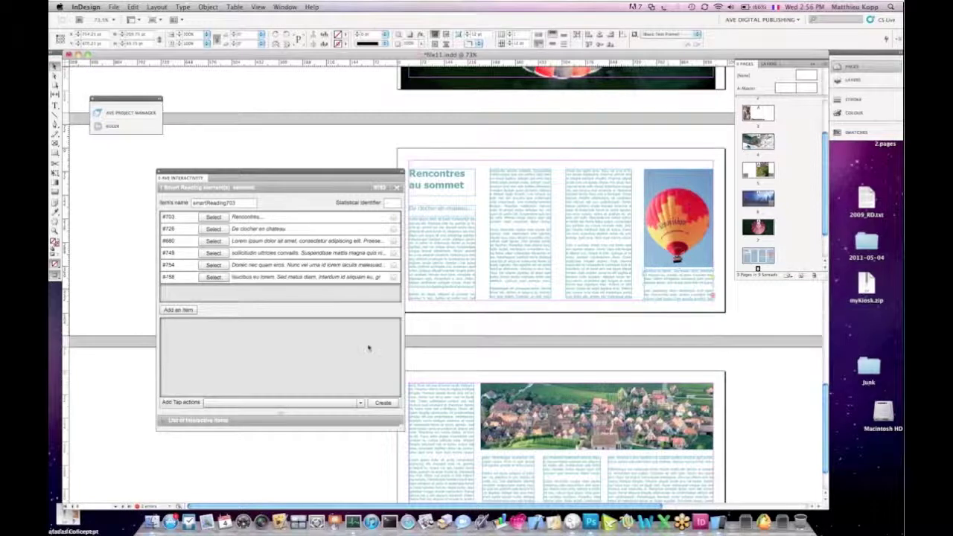
Step: Add the following page's tall text column and the first column under the village picture to the smart reading list
left_click(184, 311)
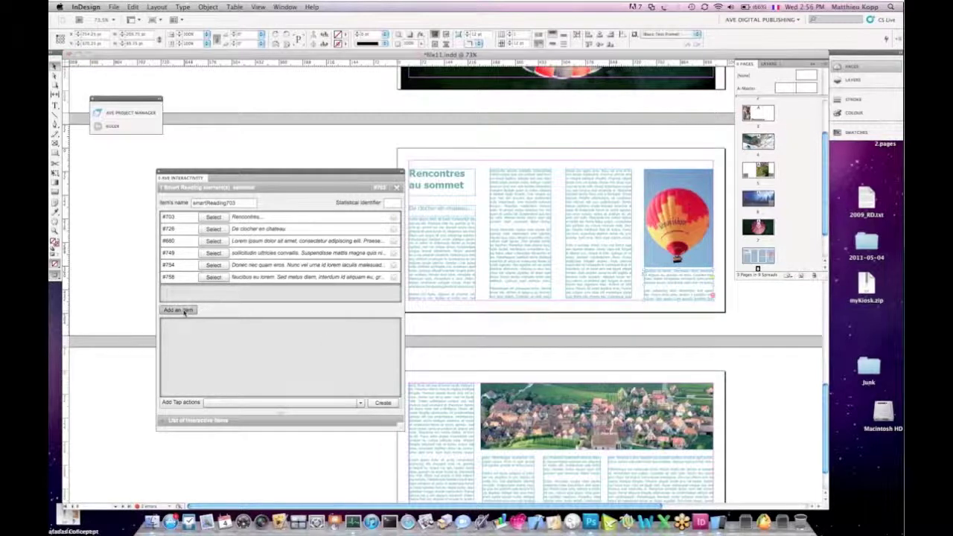
left_click(213, 289)
left_click(448, 426)
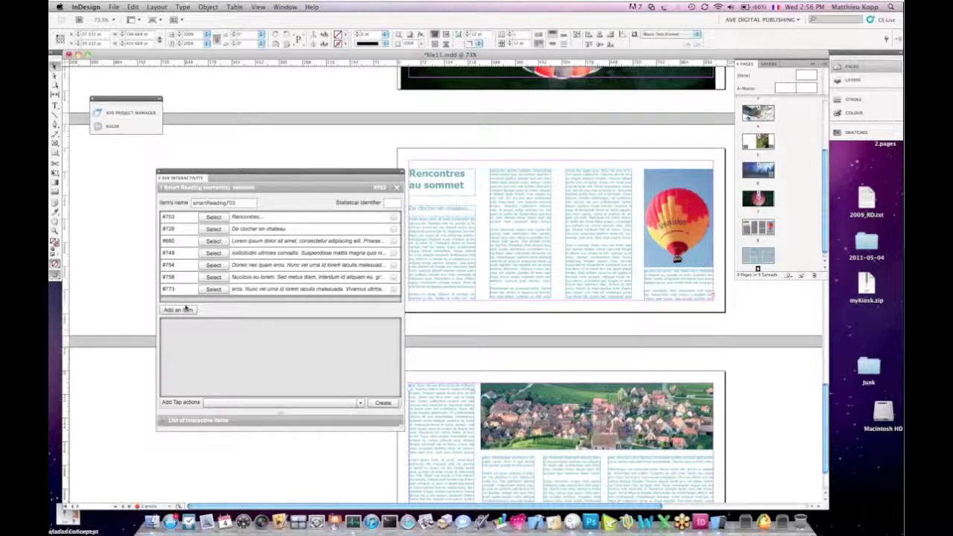
left_click(180, 305)
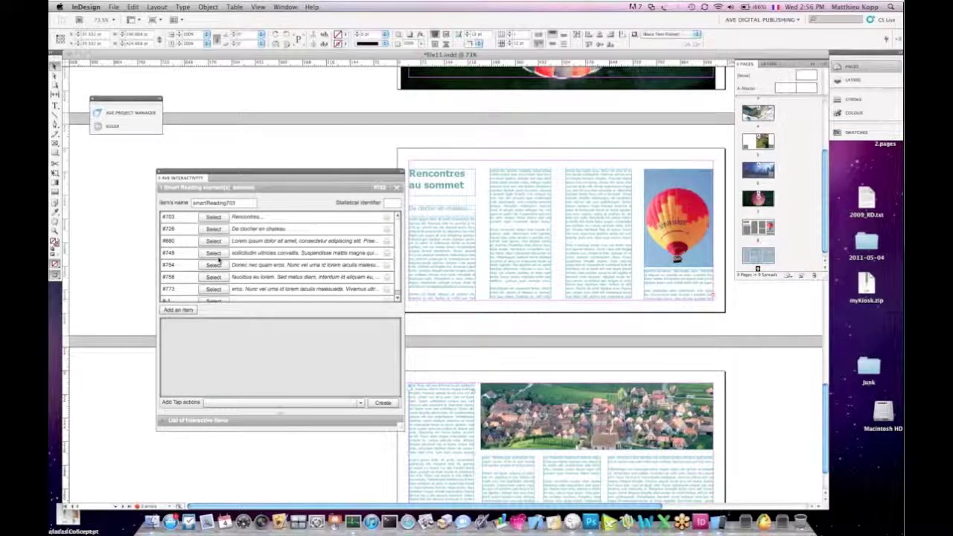
left_click(208, 295)
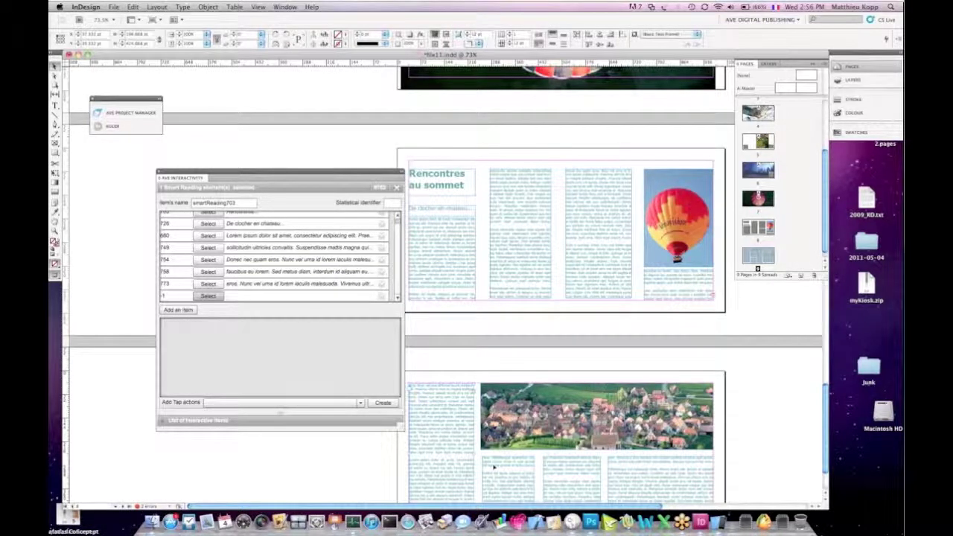
left_click(494, 467)
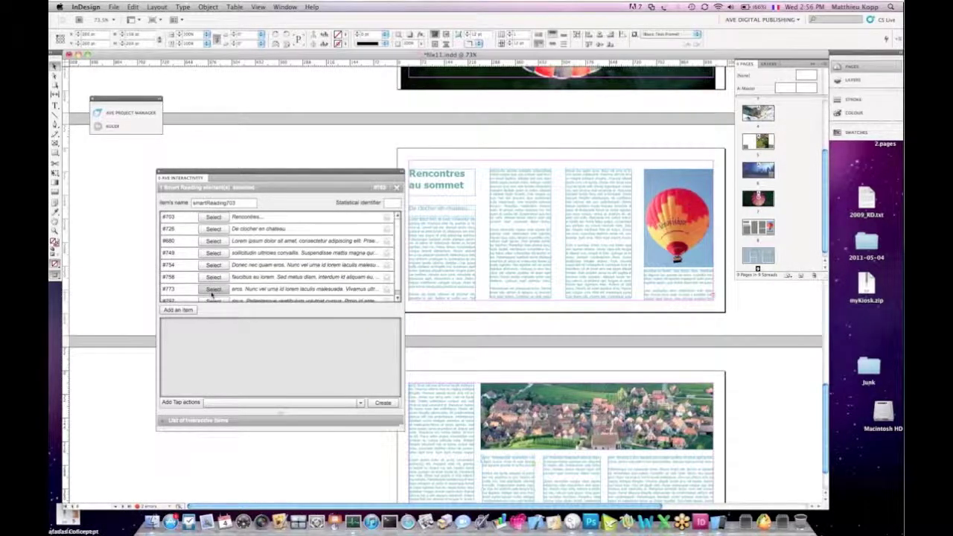
Step: Add the remaining text columns under the village picture to the smart reading list and save the document
left_click(179, 309)
scroll(274, 288, "down", 1)
left_click(179, 310)
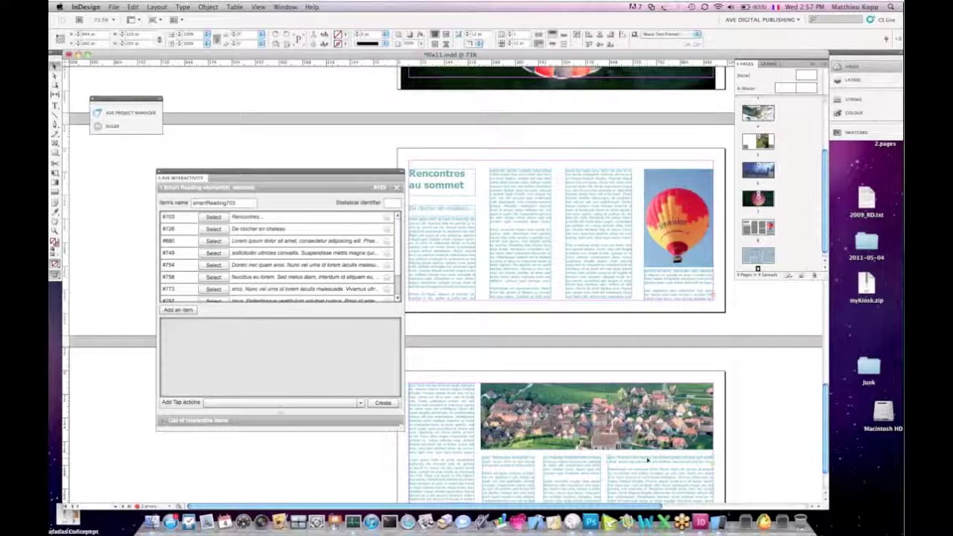
key("super+s")
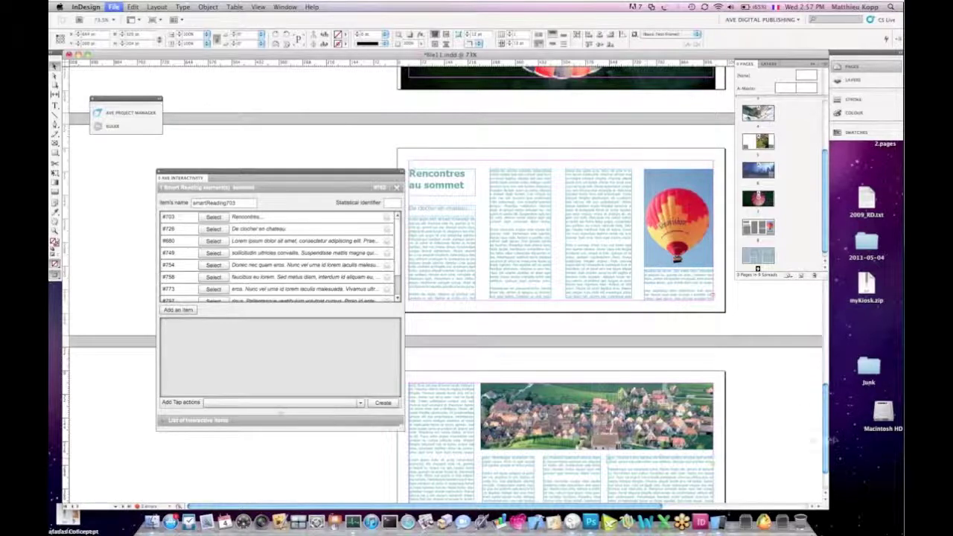
Step: Remove the picture enrichment from the aerial fields picture between the two small text frames on page 5
left_click_drag(825, 438, 826, 190)
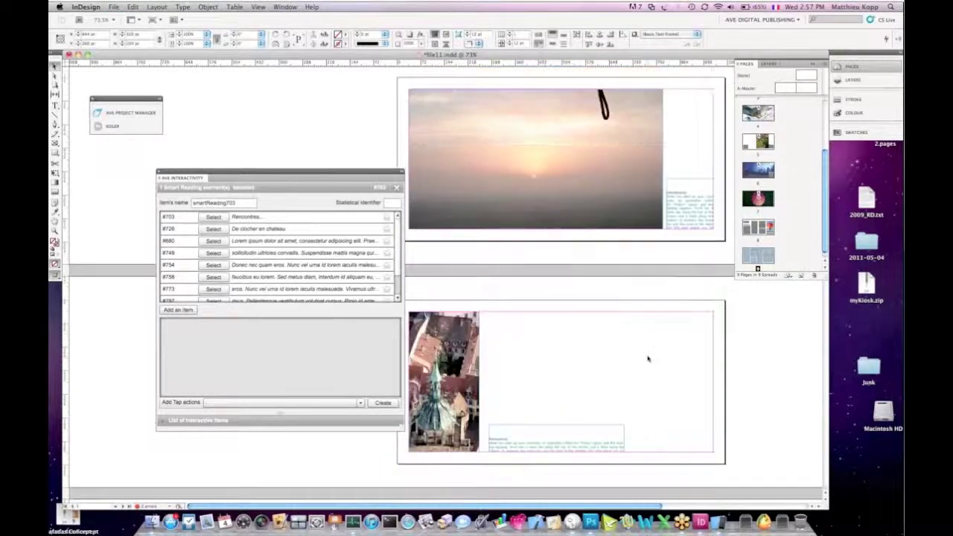
scroll(626, 352, "down", 10)
scroll(610, 335, "up", 1)
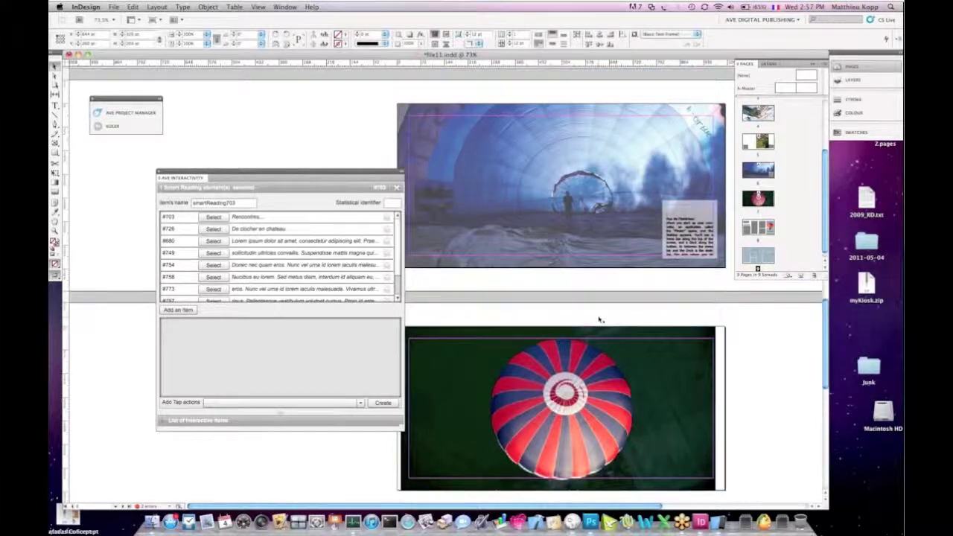
scroll(599, 320, "up", 3)
scroll(603, 320, "up", 10)
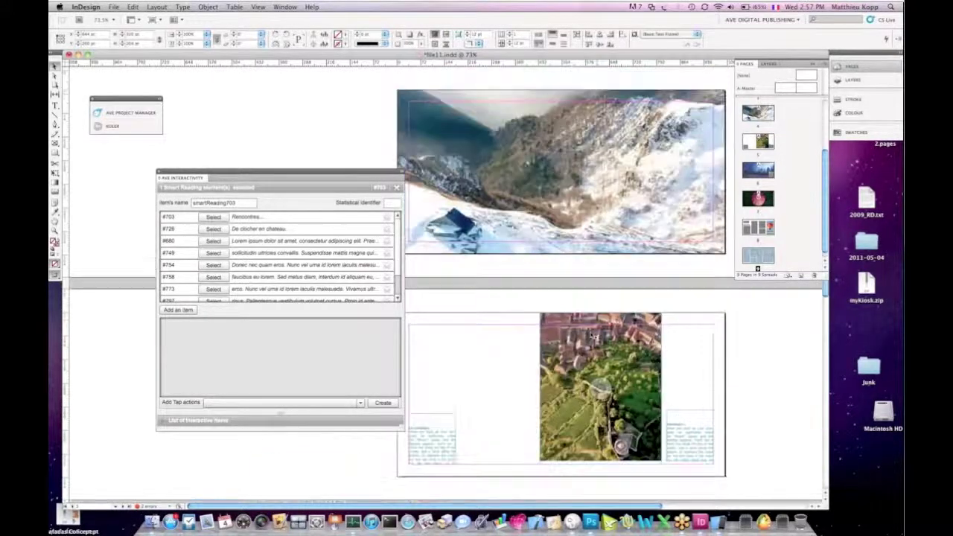
left_click(431, 193)
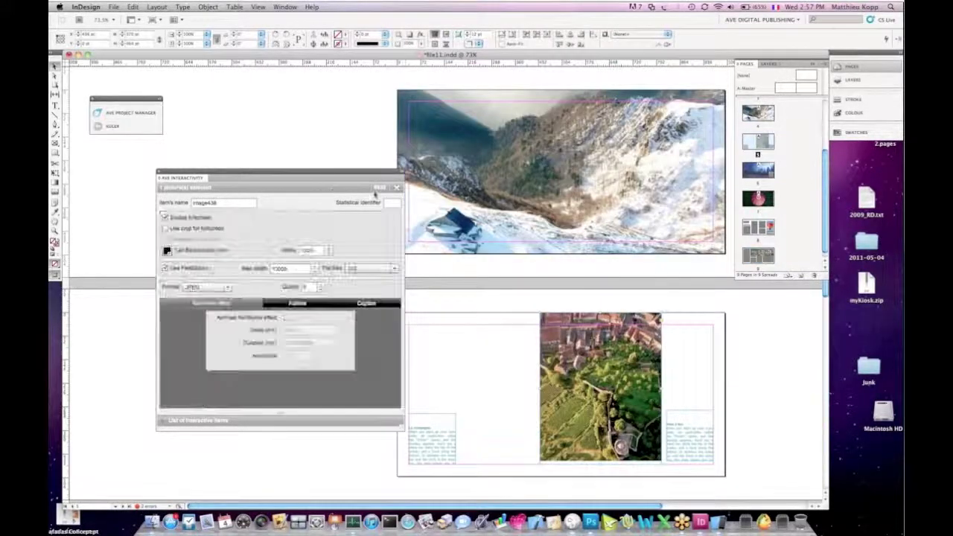
left_click(399, 190)
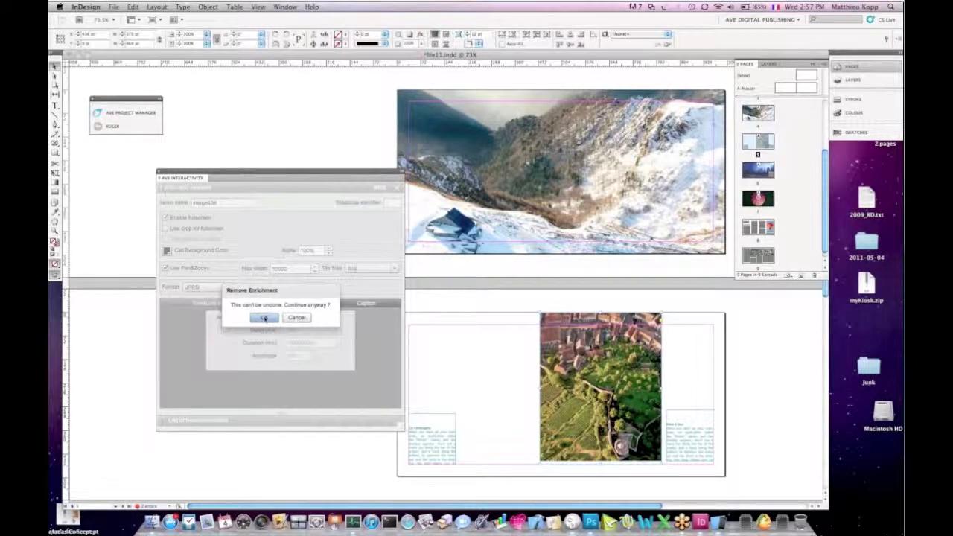
left_click(265, 318)
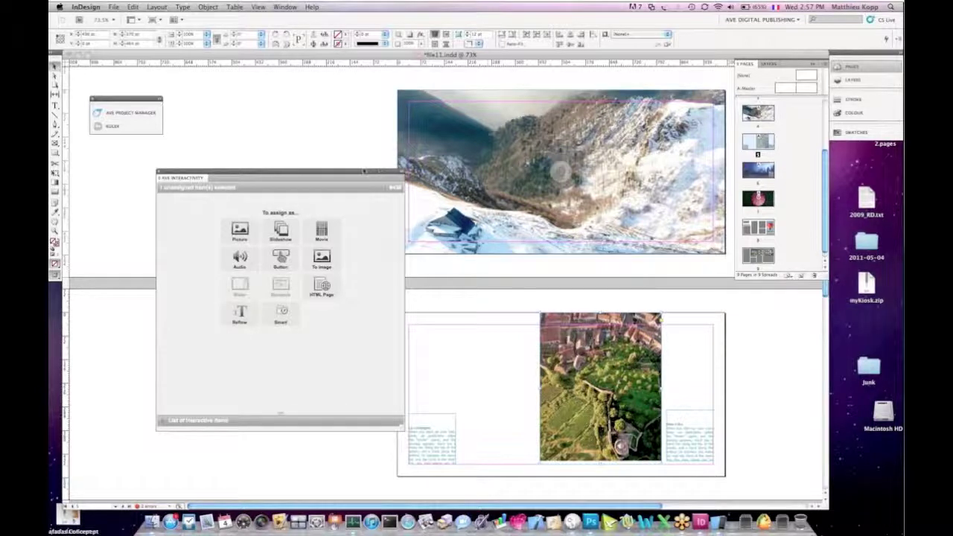
Step: Publish the balloon book project from the AVE Project Manager
left_click(150, 113)
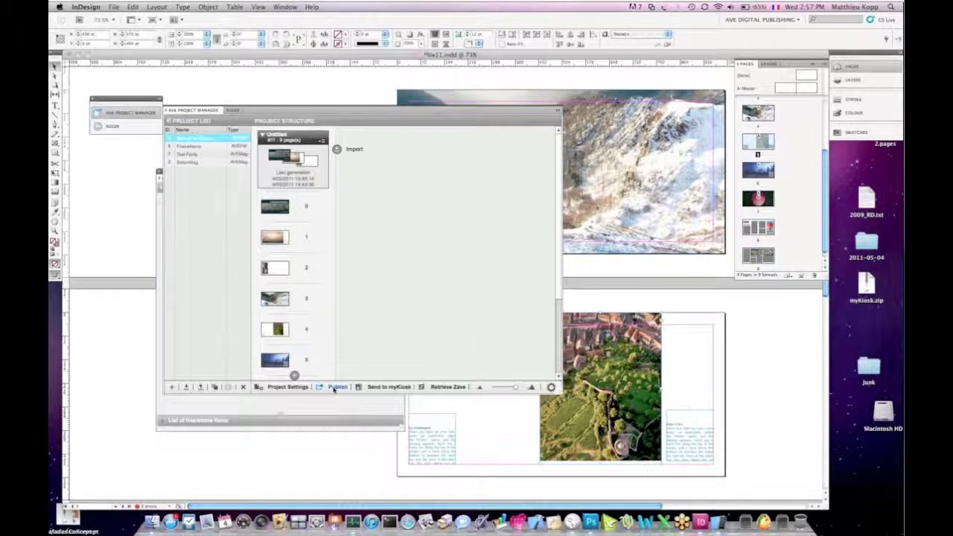
left_click(334, 388)
left_click(325, 265)
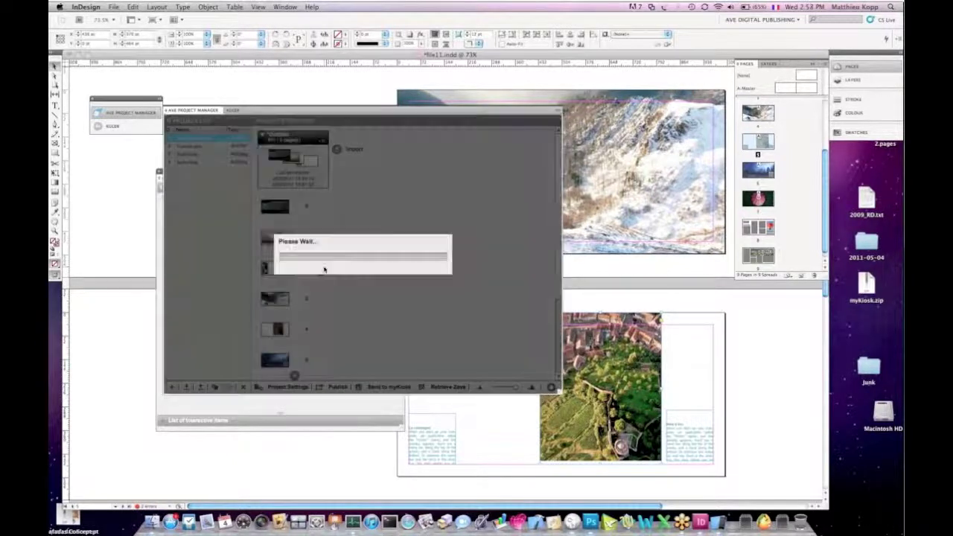
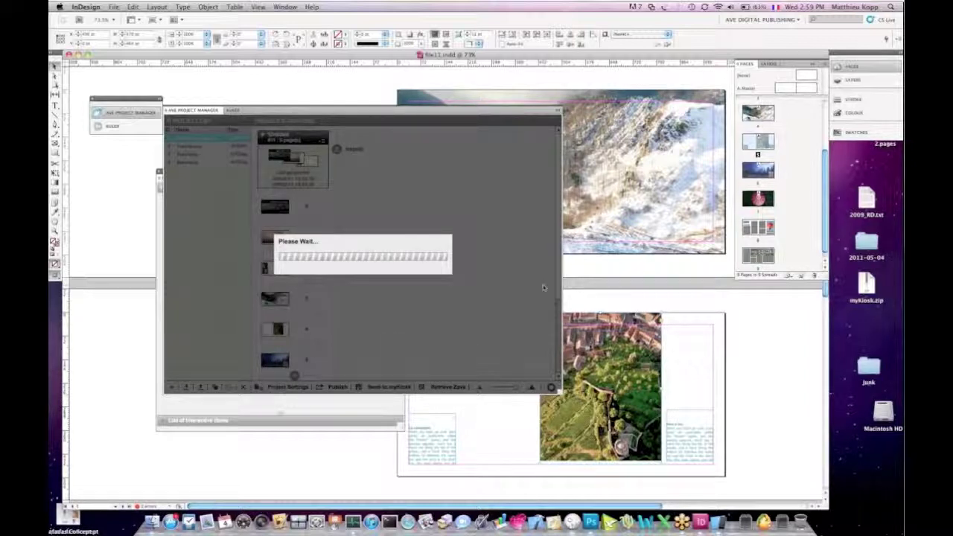
key("Return")
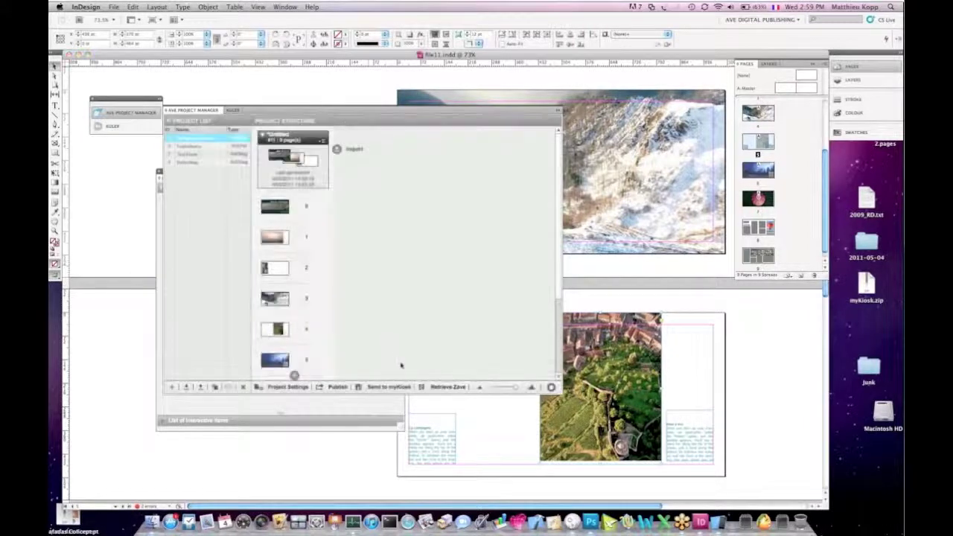
Step: Send the published project to the iPad's myKiosk application, leaving the author and editor blank
left_click(387, 386)
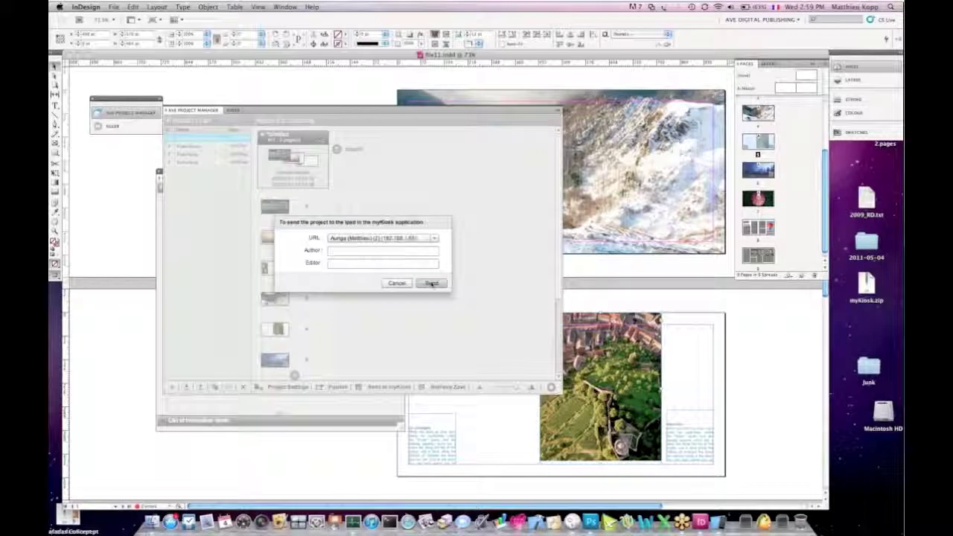
left_click(432, 284)
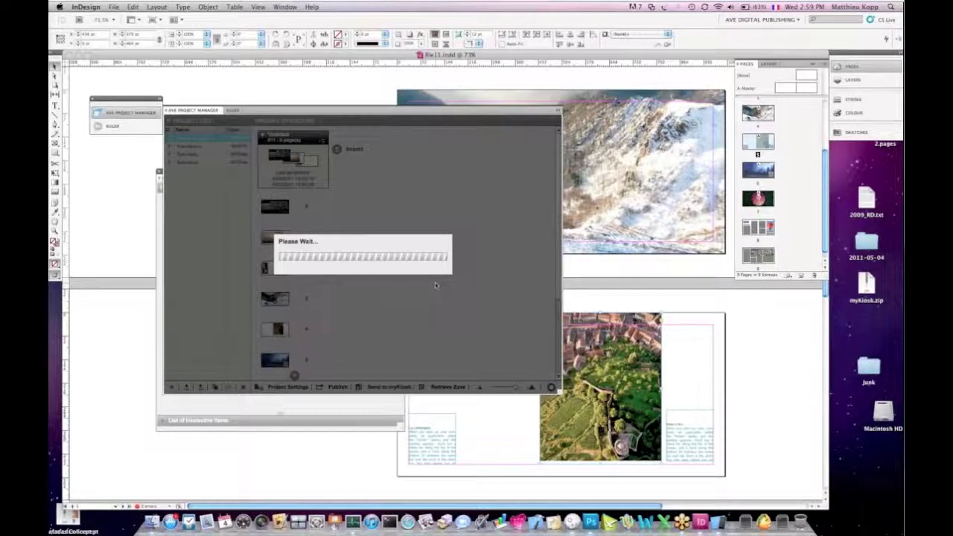
left_click(363, 266)
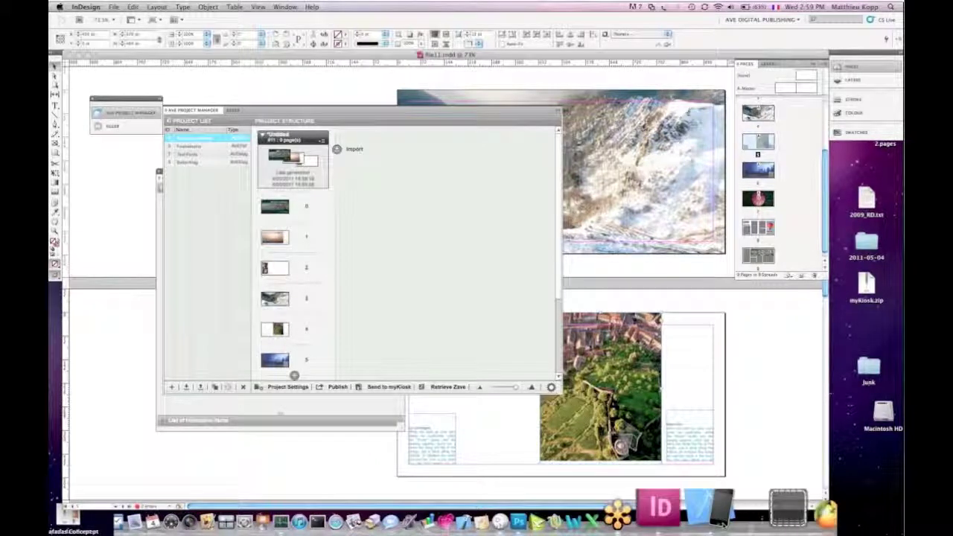
Step: Switch to the iOS Simulator, close the open publication, open Ballons en Alsace for reading and go to page 8
left_click(720, 509)
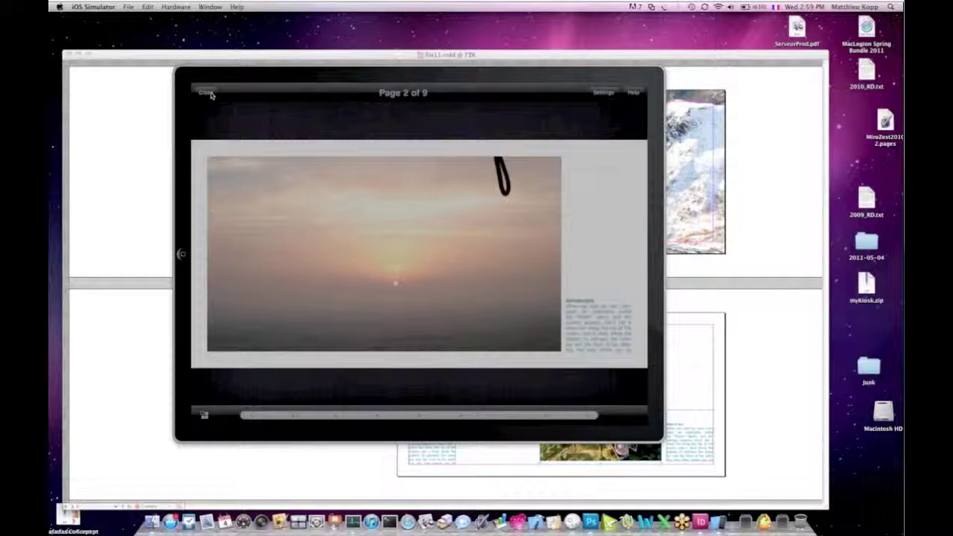
left_click(211, 95)
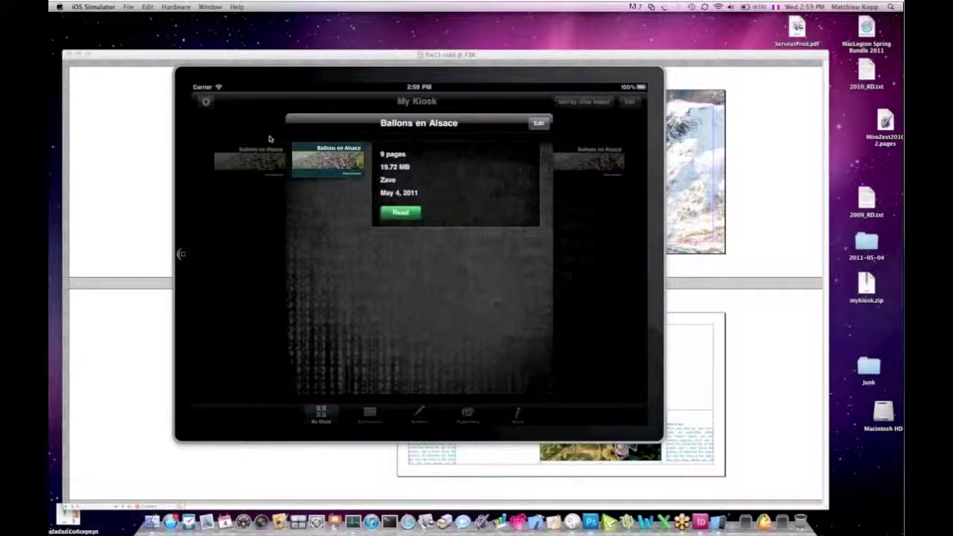
left_click(401, 213)
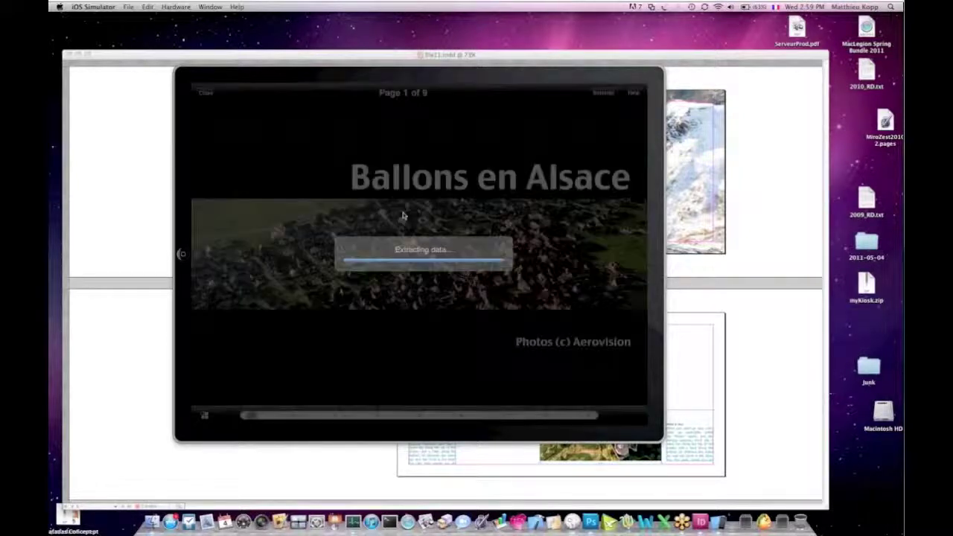
left_click_drag(365, 414, 485, 411)
mouse_move(519, 411)
left_mouse_down()
mouse_move(347, 411)
mouse_move(521, 414)
left_mouse_up()
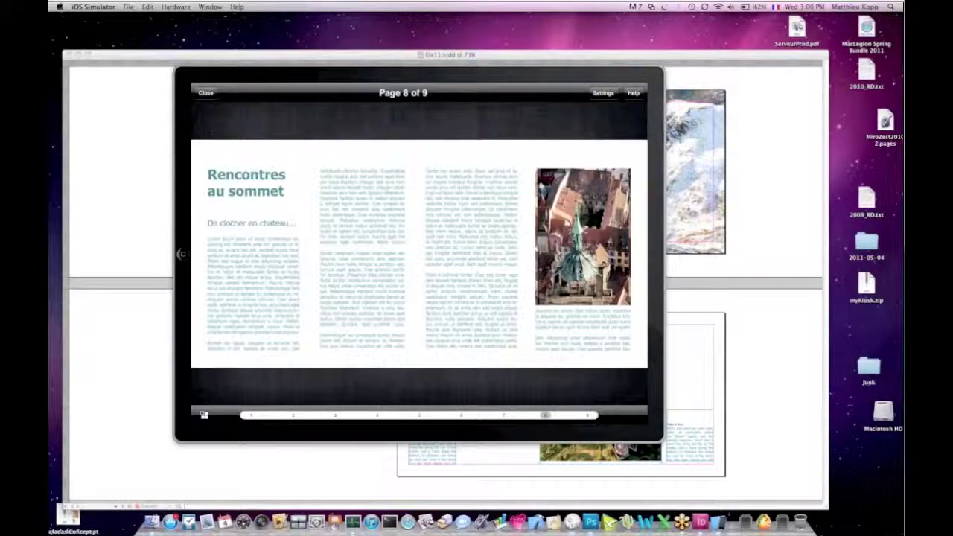
Step: Test the page 8 slideshow: view a captioned picture full screen, browse the slides, and open and close the web page pop-up
left_click(584, 236)
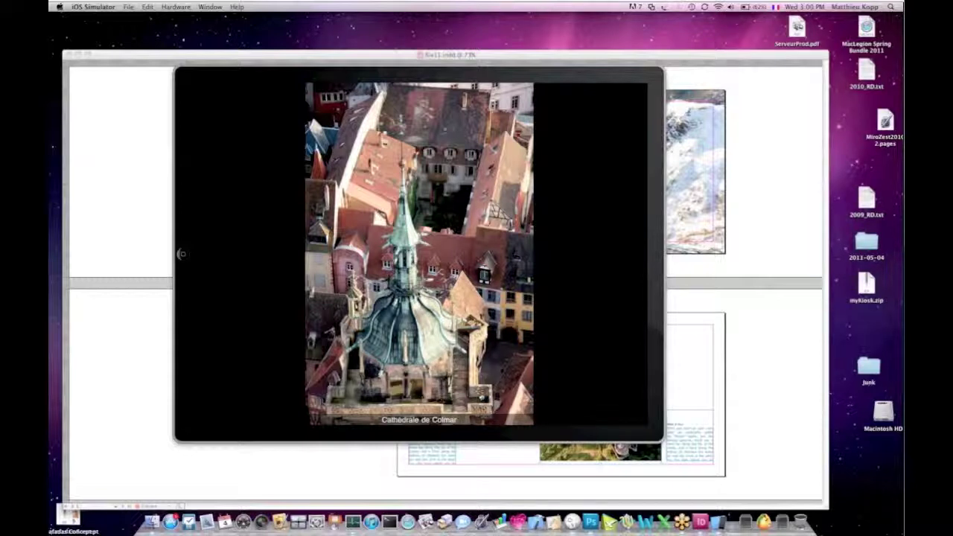
left_click_drag(532, 301, 566, 300)
left_click(484, 267)
left_click_drag(588, 260, 564, 259)
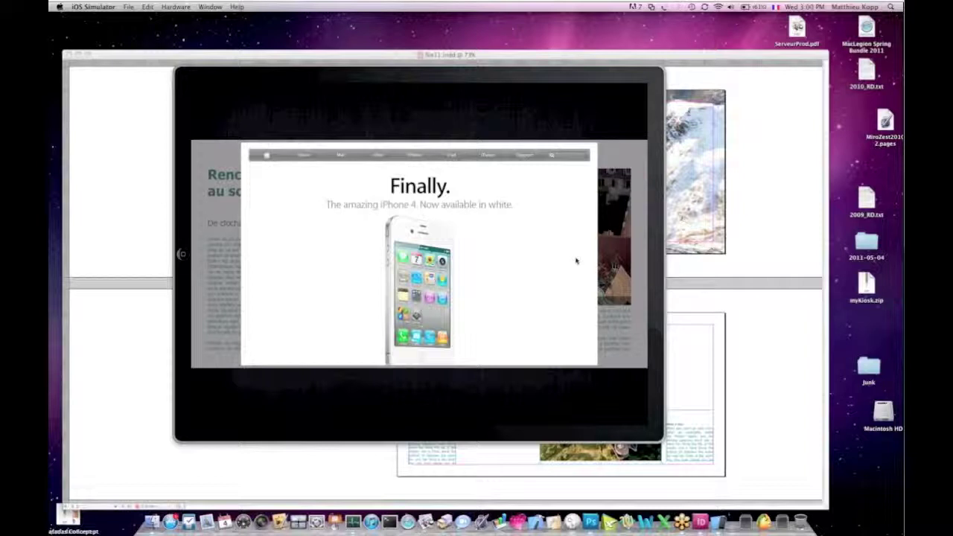
left_click(614, 268)
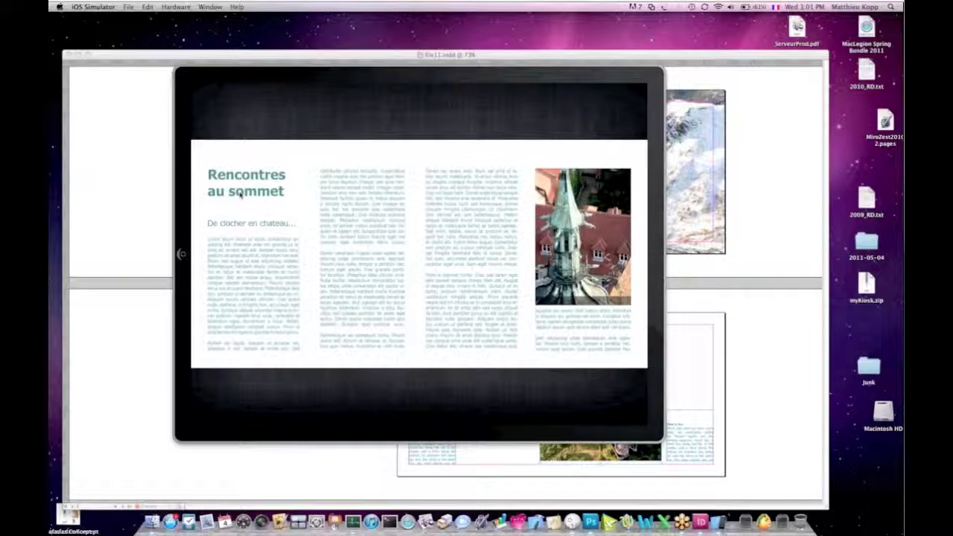
Step: Start smart reading on the Rencontres au sommet article and pinch the text to a smaller size
double_click(384, 240)
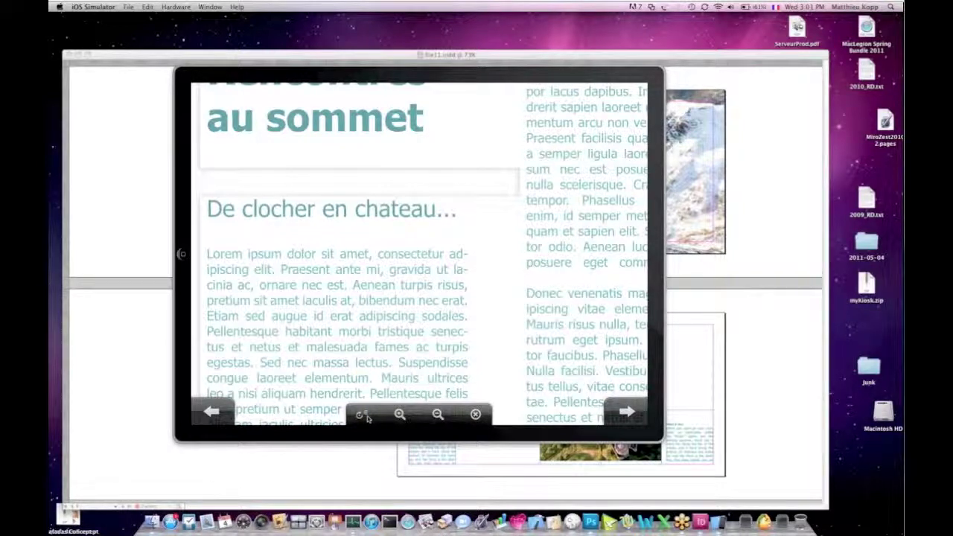
key("alt")
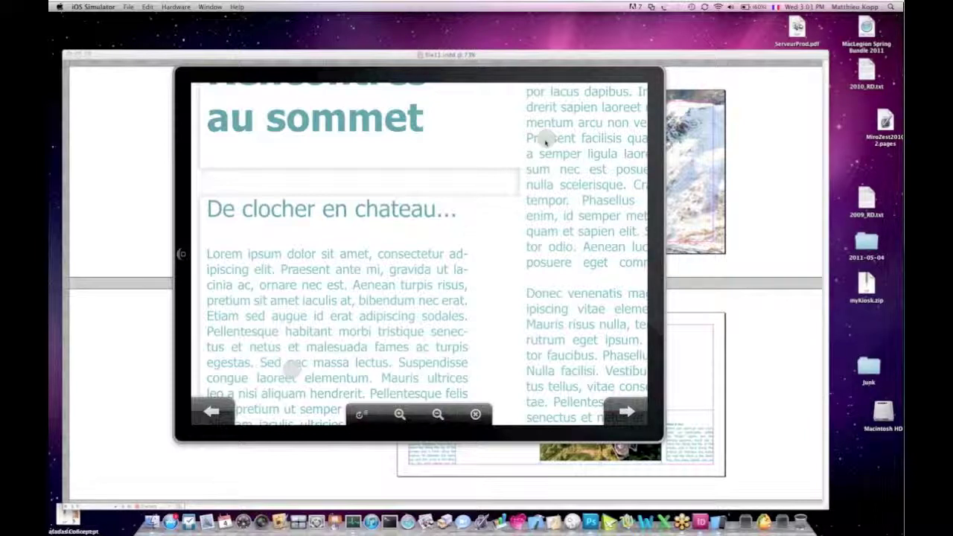
left_click_drag(546, 142, 536, 151)
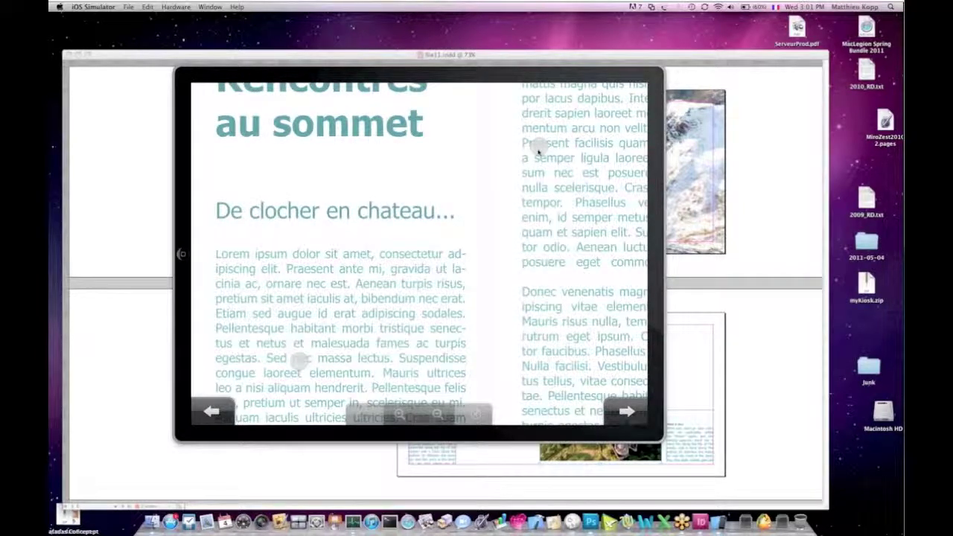
left_click_drag(538, 153, 508, 183)
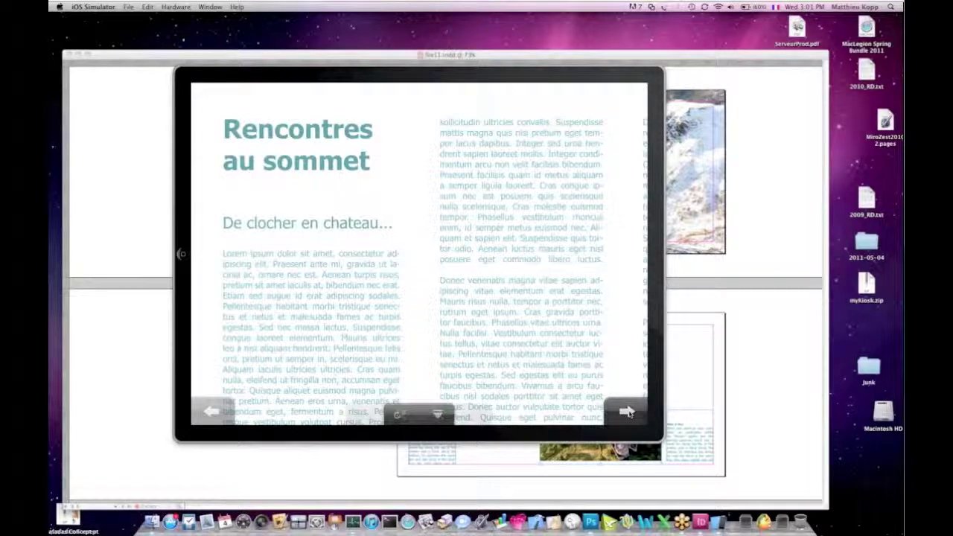
Step: Step forward through the smart reading blocks to the tall text column beside the village picture
left_click(627, 412)
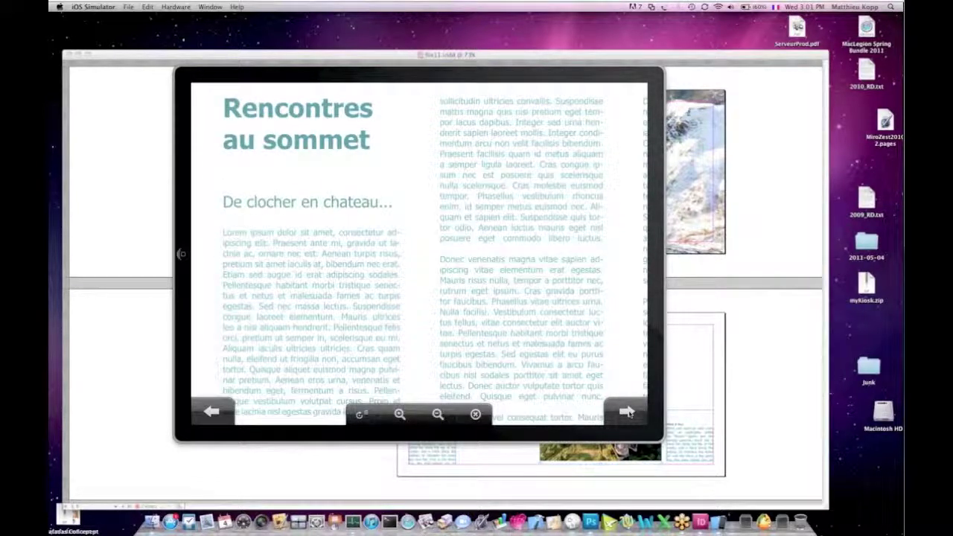
left_click(627, 412)
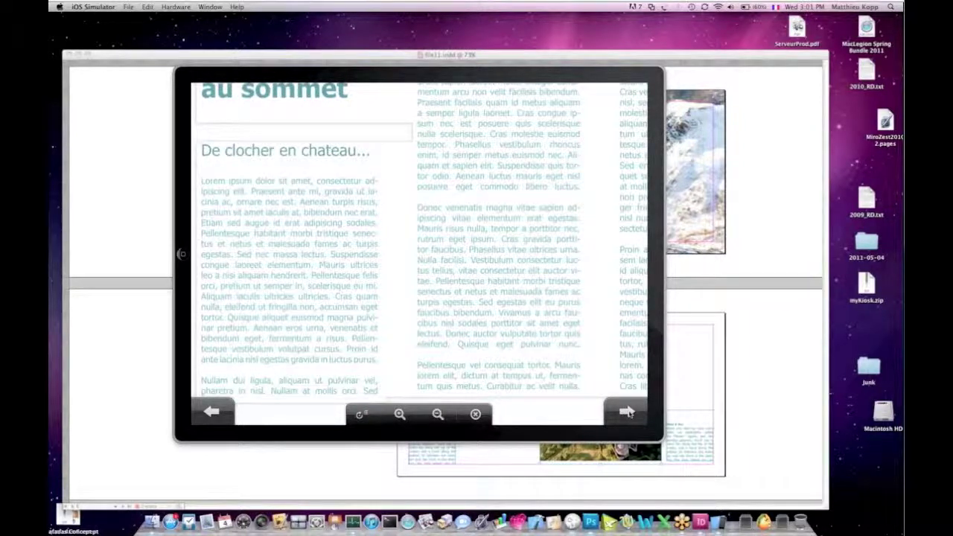
left_click(628, 411)
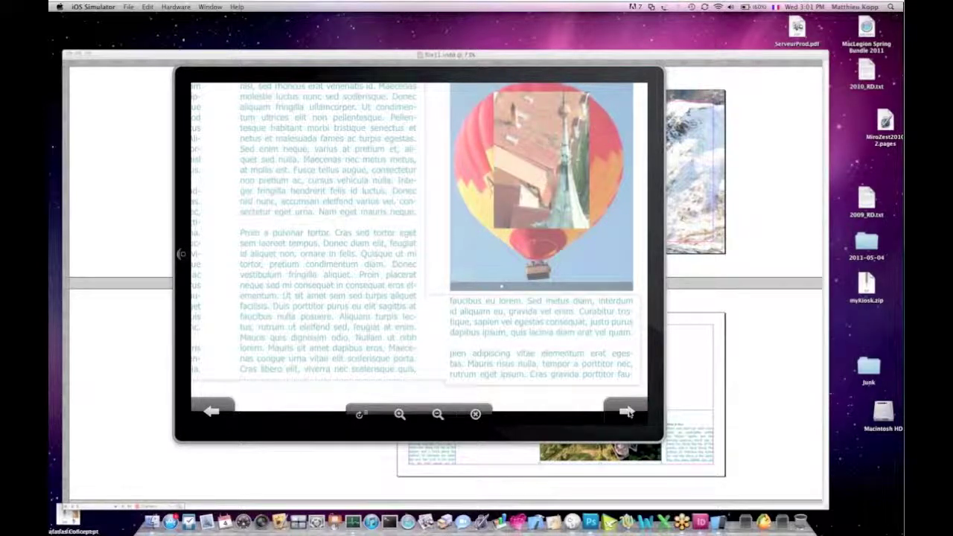
left_click(628, 412)
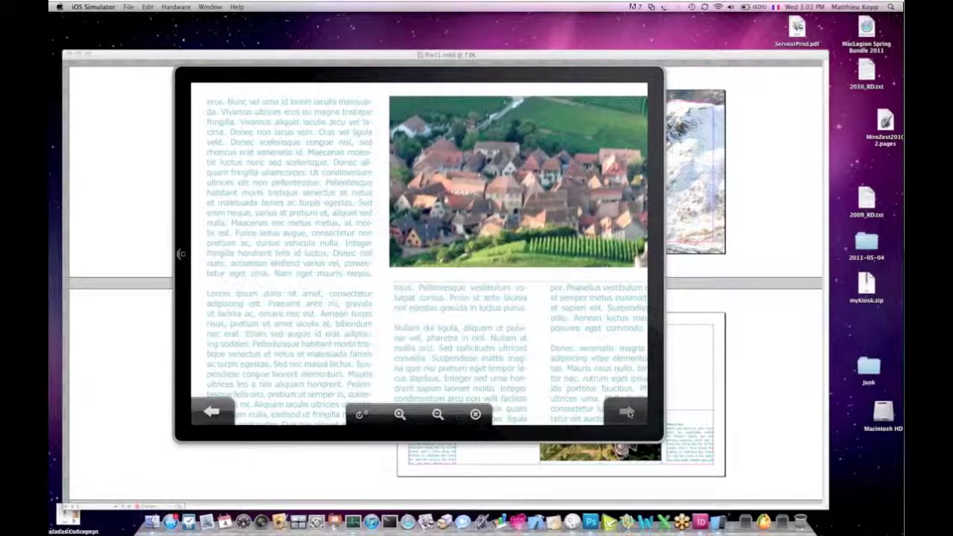
Step: Rotate the simulated iPad to portrait and pinch to enlarge the smart reading text
key("super+Left")
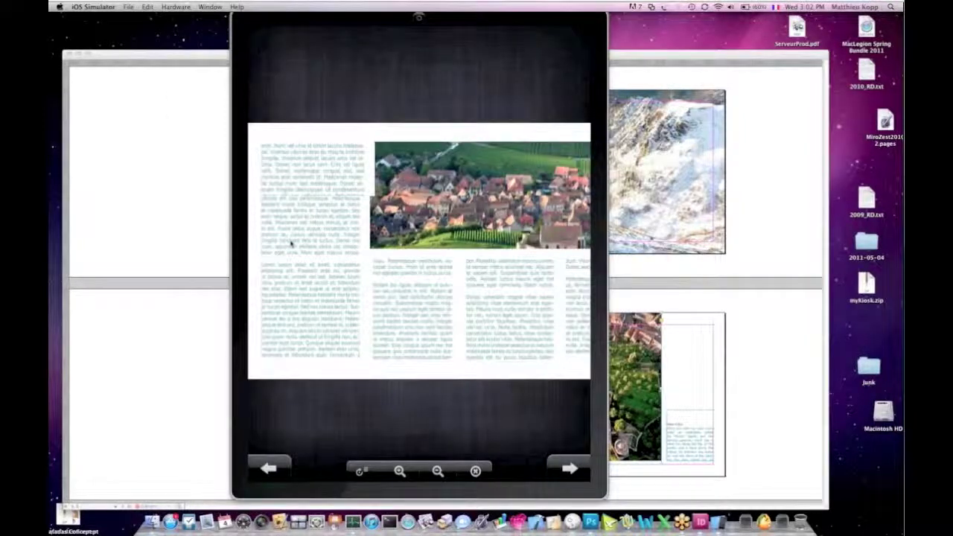
left_click_drag(290, 243, 363, 224)
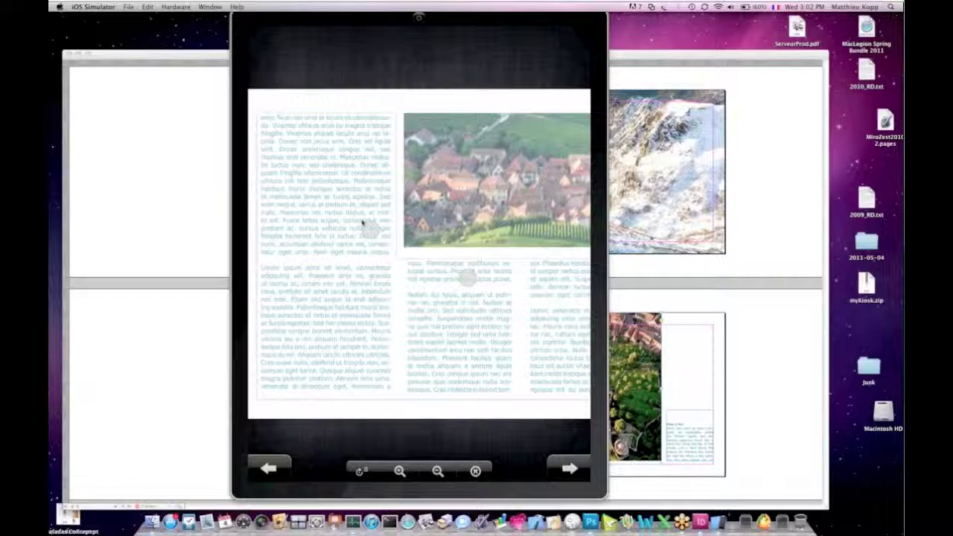
left_click_drag(362, 222, 359, 218)
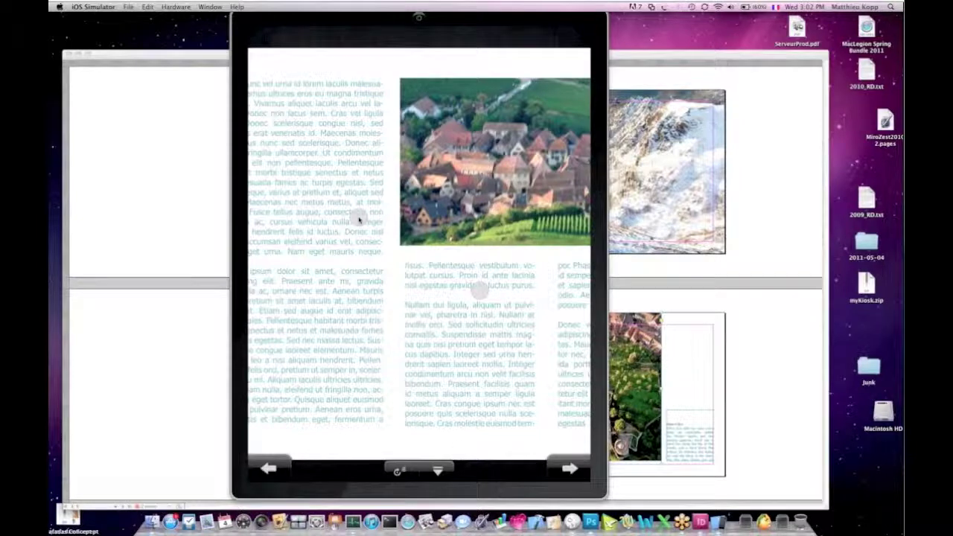
left_click_drag(359, 219, 457, 450)
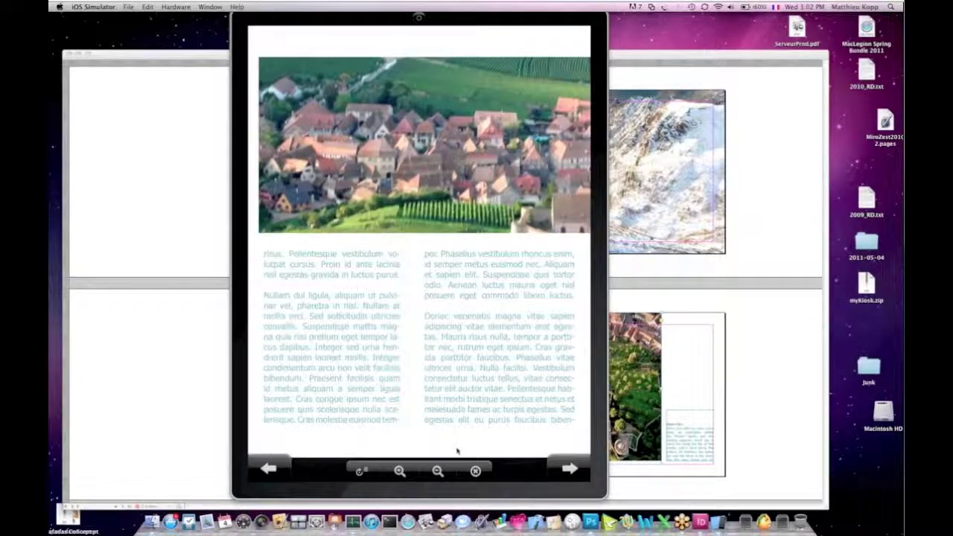
Step: Advance through more smart reading blocks in portrait, and exit smart reading
left_click(571, 468)
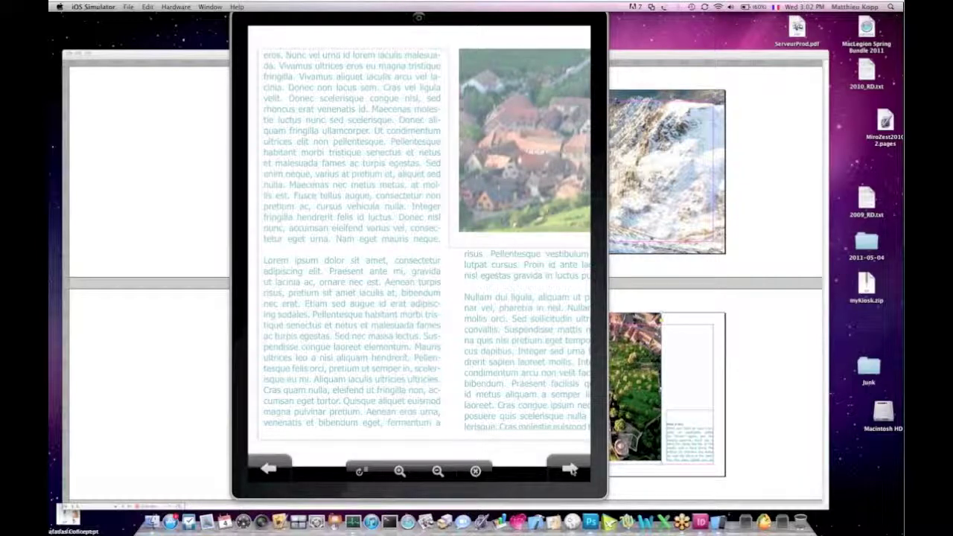
left_click(571, 468)
left_click(483, 452)
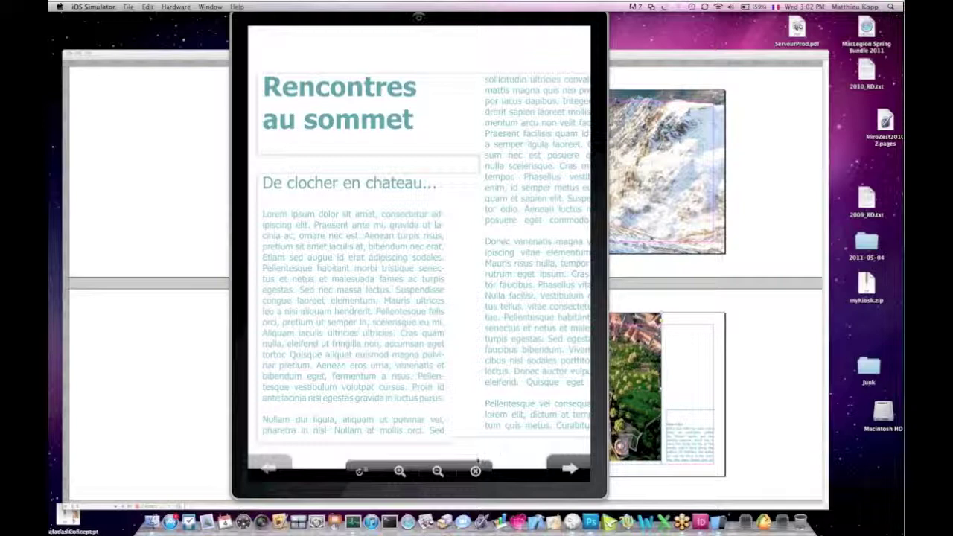
left_click(475, 467)
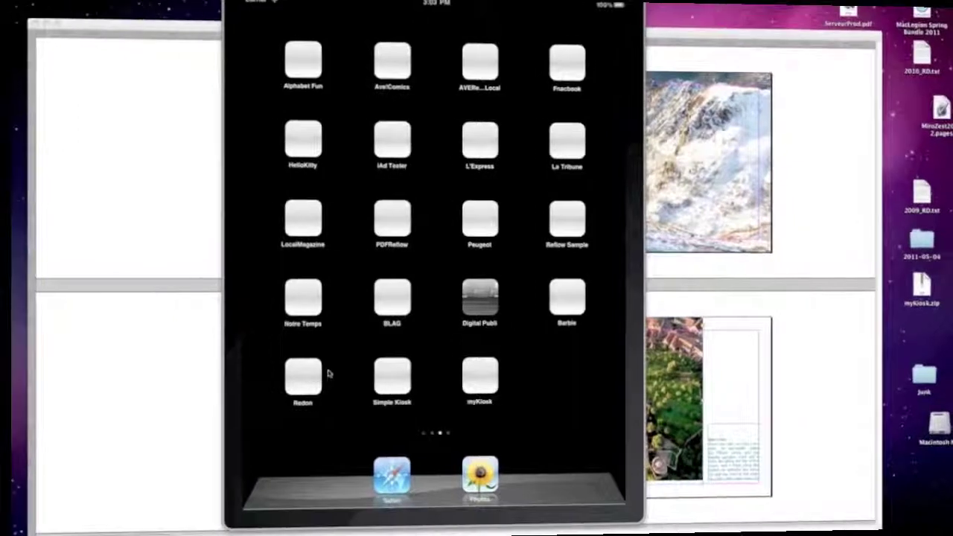
Step: Open the Redon app in the simulated iPad and go from the cover of the album to its Sommaire page
left_click(577, 381)
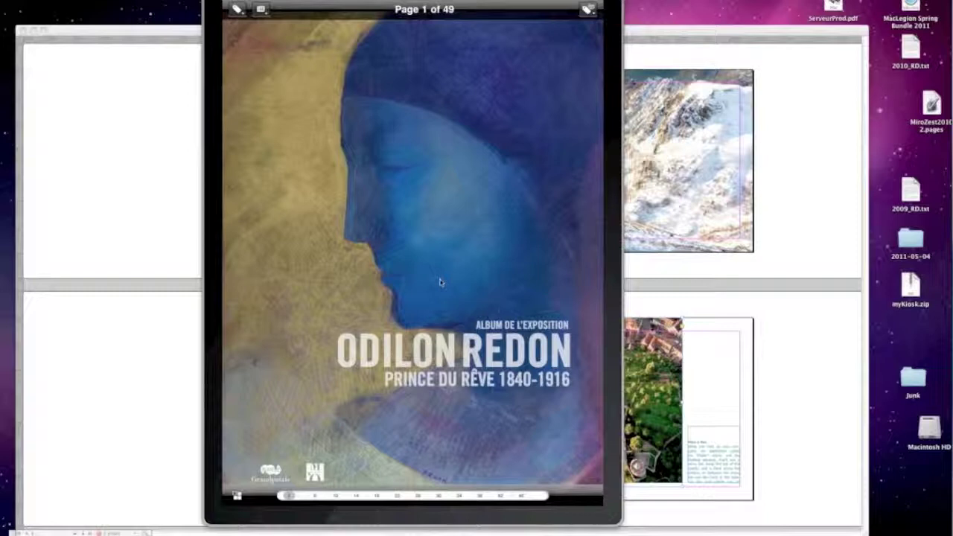
left_click_drag(288, 495, 318, 476)
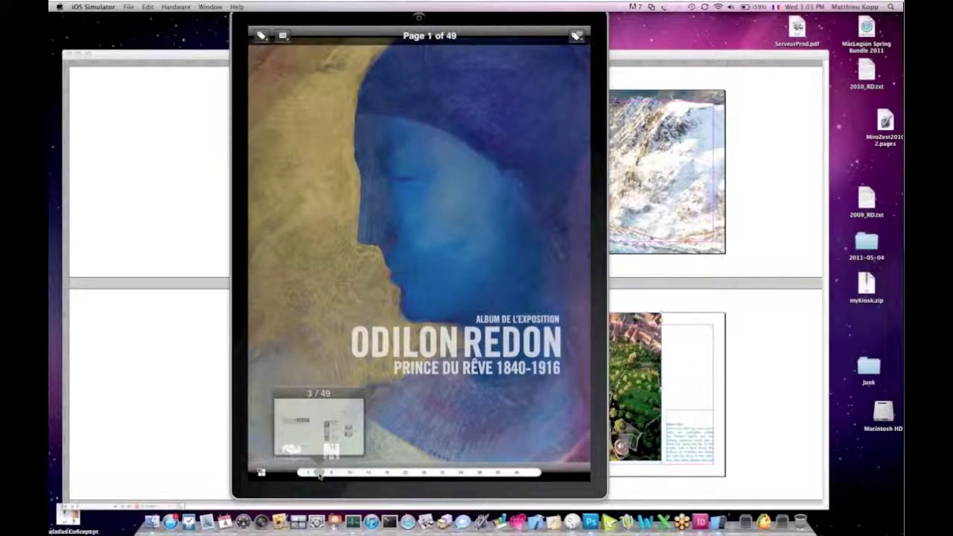
left_click_drag(428, 296, 312, 266)
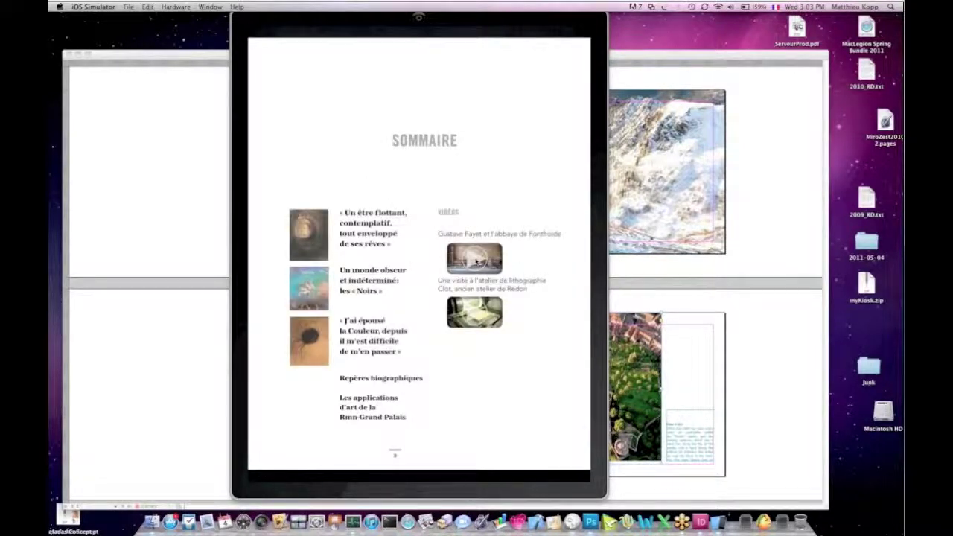
Step: Play the Gustave Fayet et l'abbaye de Fontfroide video from the Sommaire page, and close the player
left_click(475, 260)
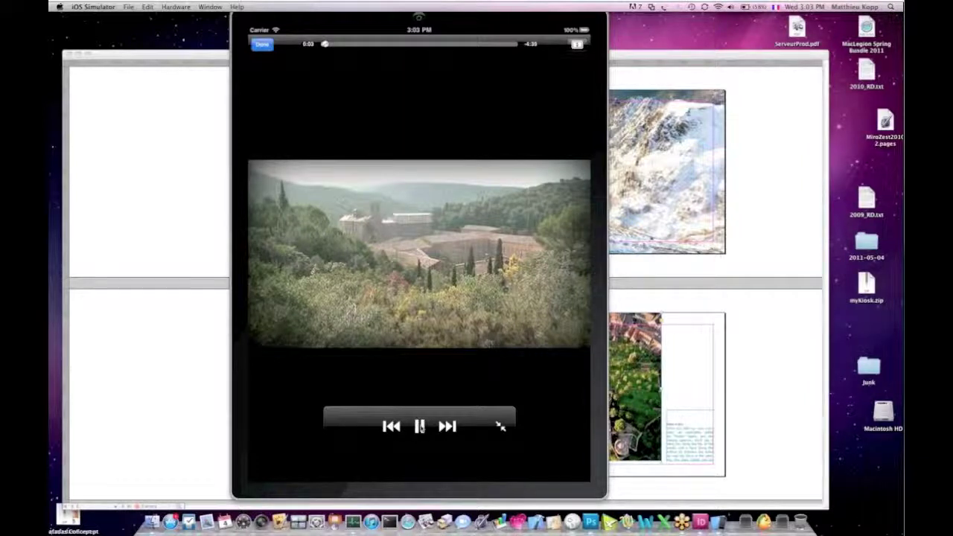
left_click(262, 44)
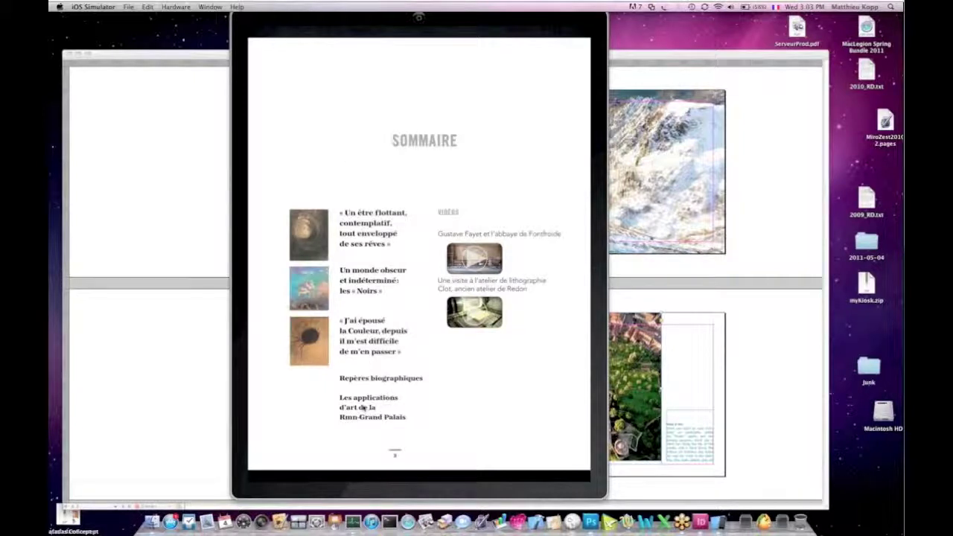
Step: Go to the « Un être flottant, contemplatif » article, step through its text in smart reading, and exit smart reading
left_click(333, 398)
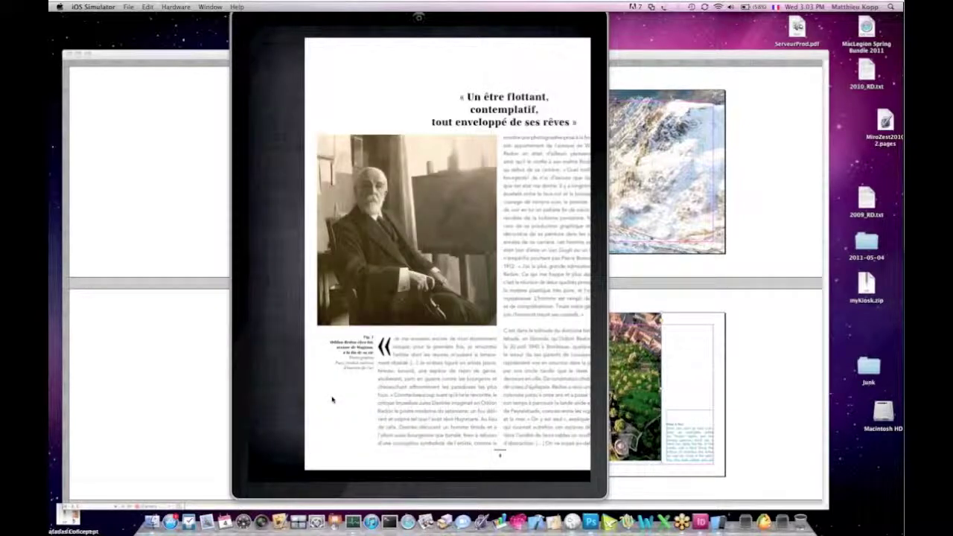
left_click(362, 378)
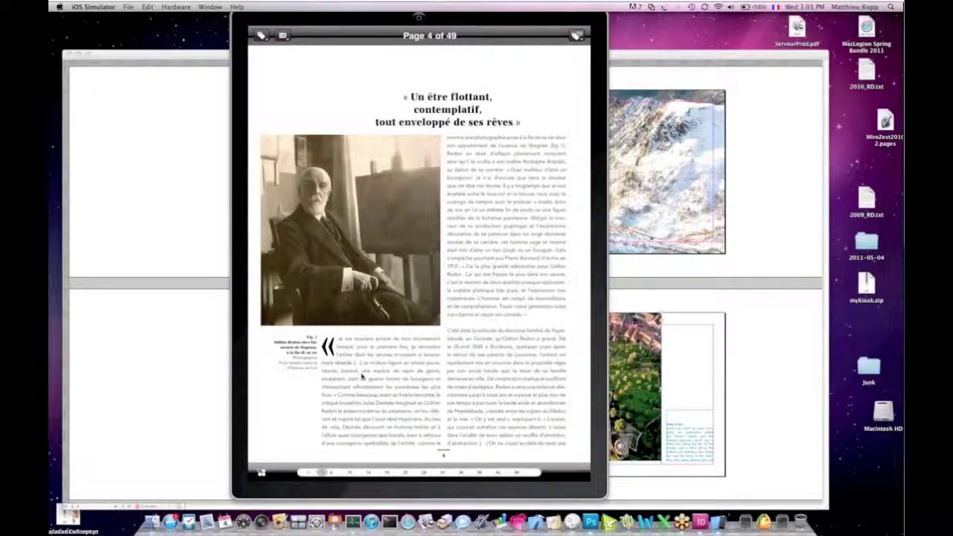
double_click(362, 378)
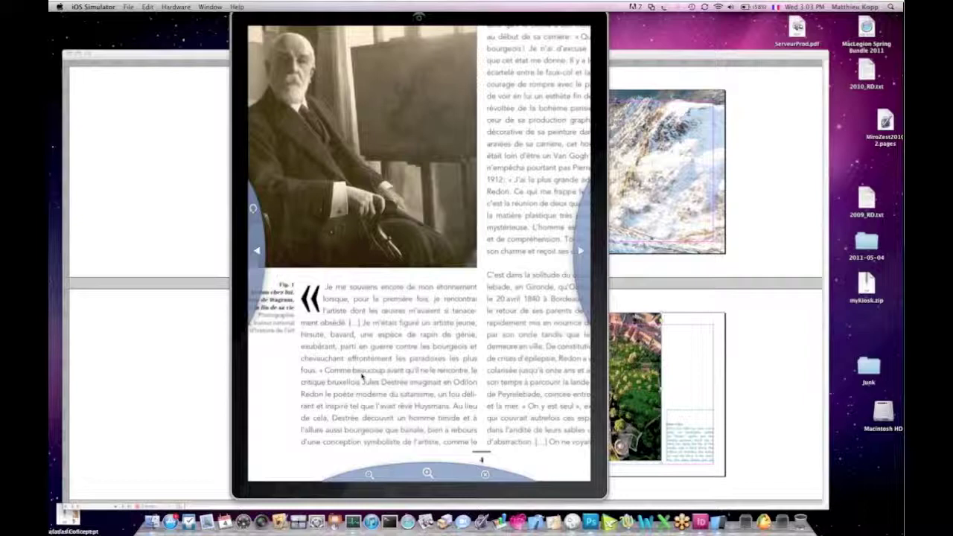
left_click(582, 251)
left_click(582, 252)
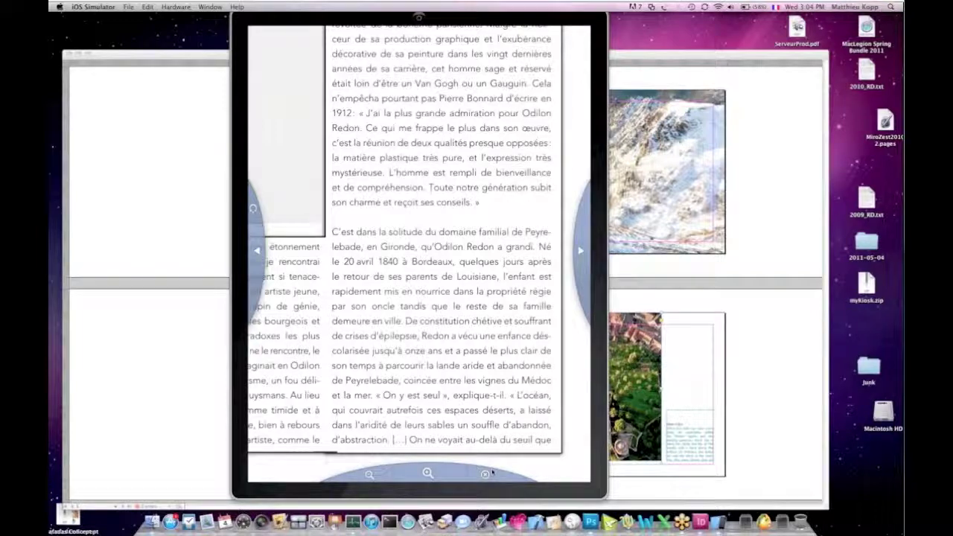
left_click(488, 474)
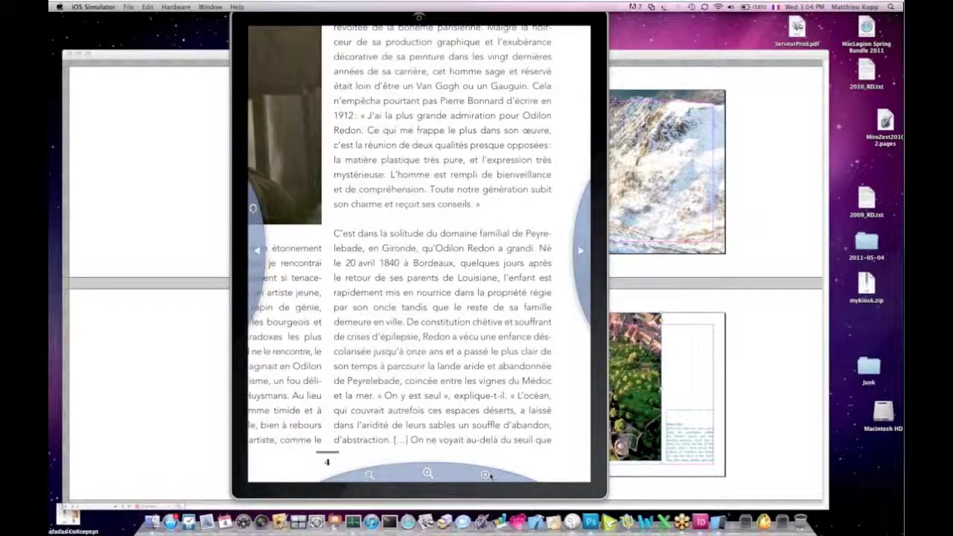
Step: View the landscape painting on the following page at full screen, and open and close its Fig. 2 caption pop-up
mouse_move(489, 206)
left_mouse_down()
mouse_move(438, 260)
mouse_move(507, 265)
mouse_move(567, 313)
mouse_move(587, 430)
left_mouse_up()
left_click(437, 256)
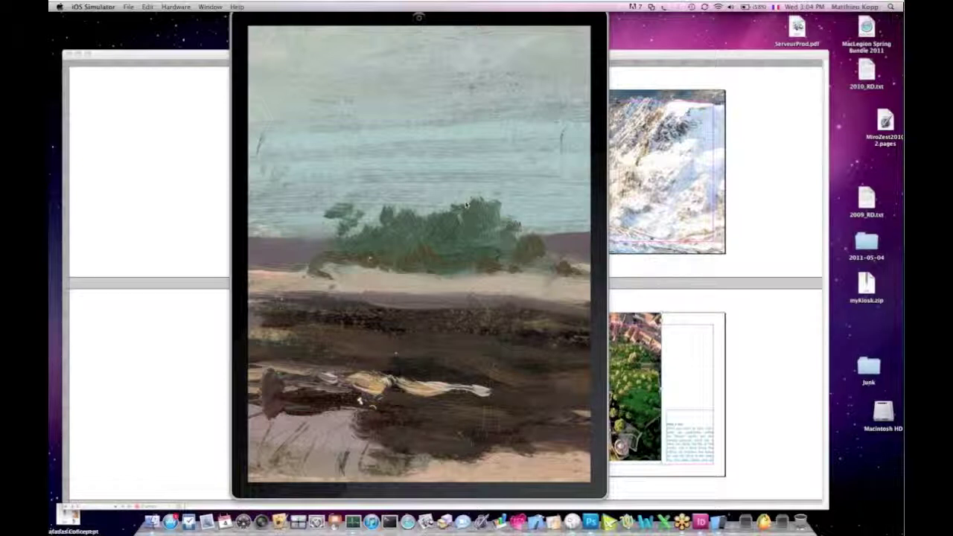
left_click(467, 205)
left_click(531, 350)
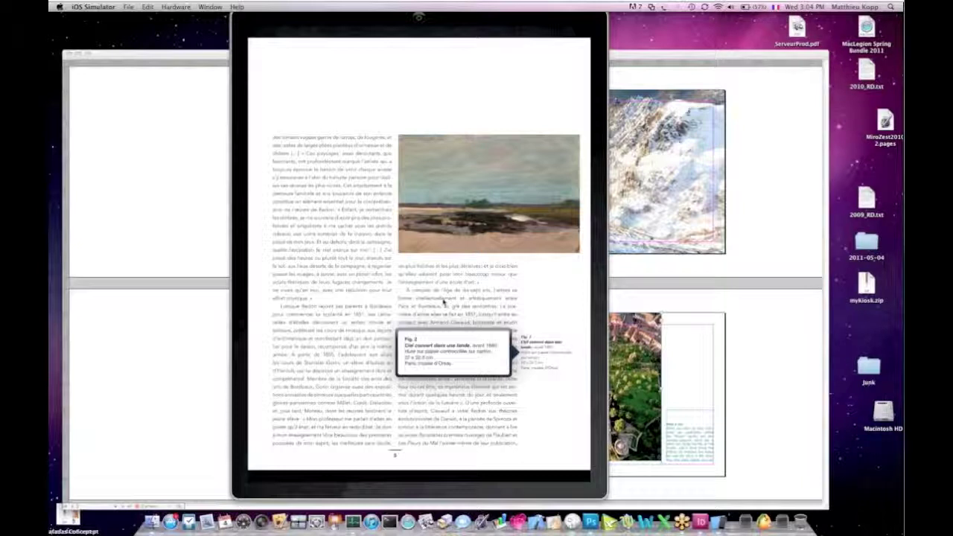
left_click(439, 305)
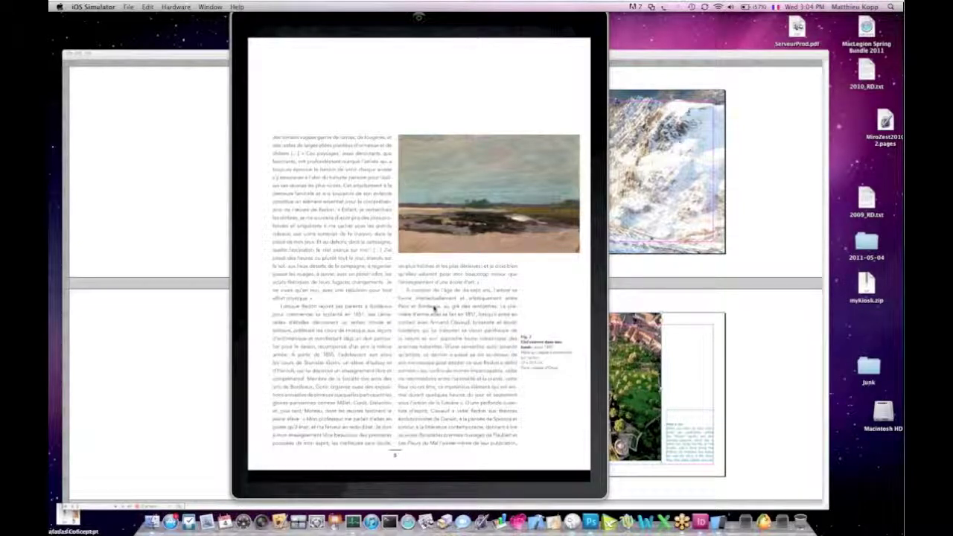
Step: Turn further into the album, browse the page thumbnail overview, and jump to page 36
left_click_drag(434, 308, 330, 308)
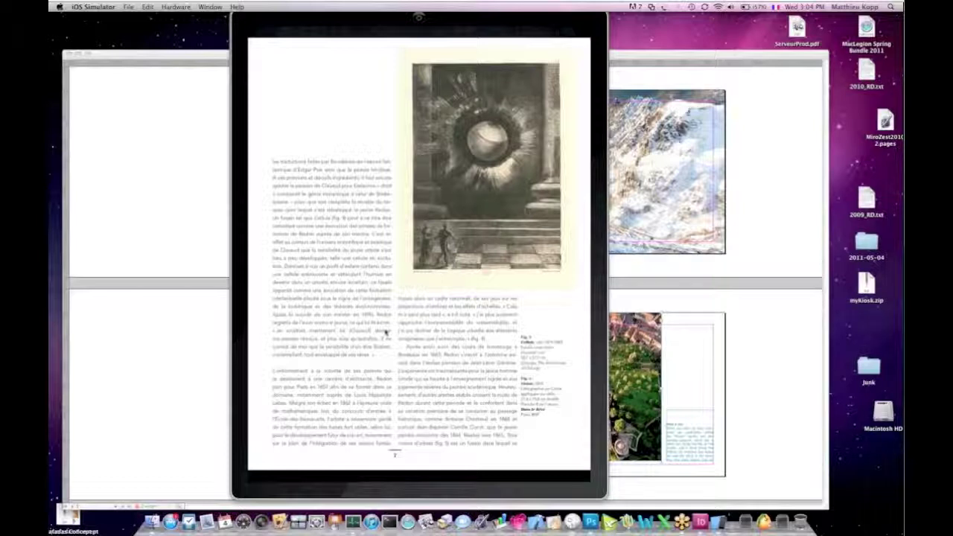
left_click(392, 422)
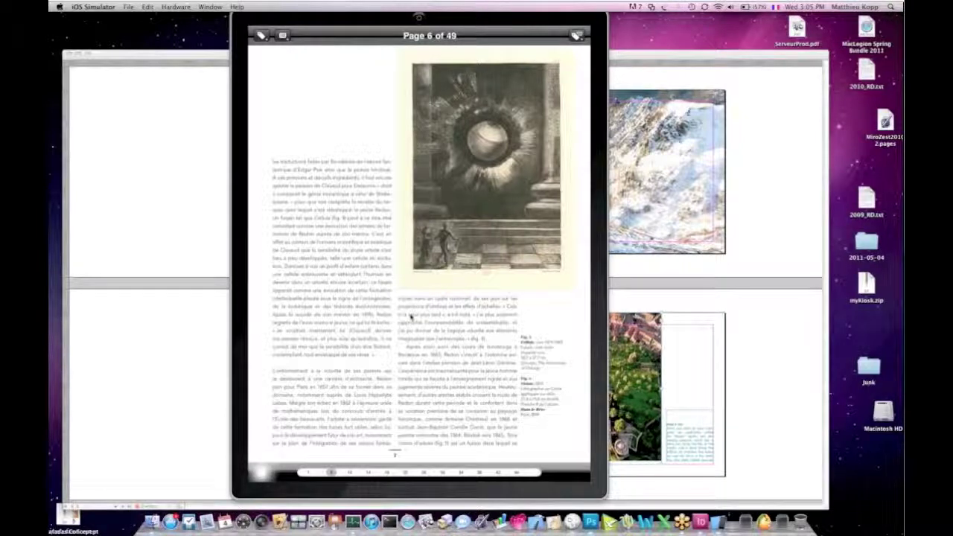
left_click(410, 316)
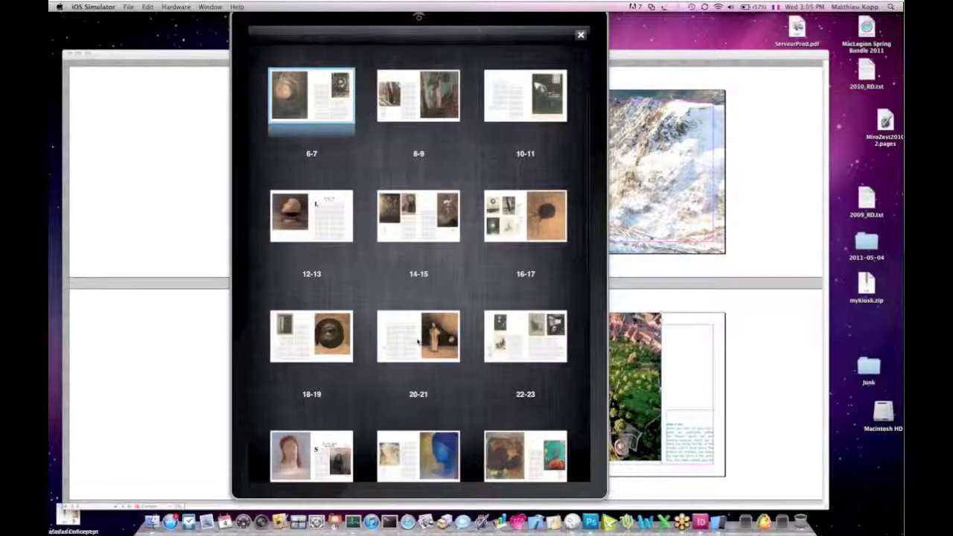
left_click_drag(422, 341, 434, 241)
left_click(434, 241)
left_click_drag(402, 472, 470, 472)
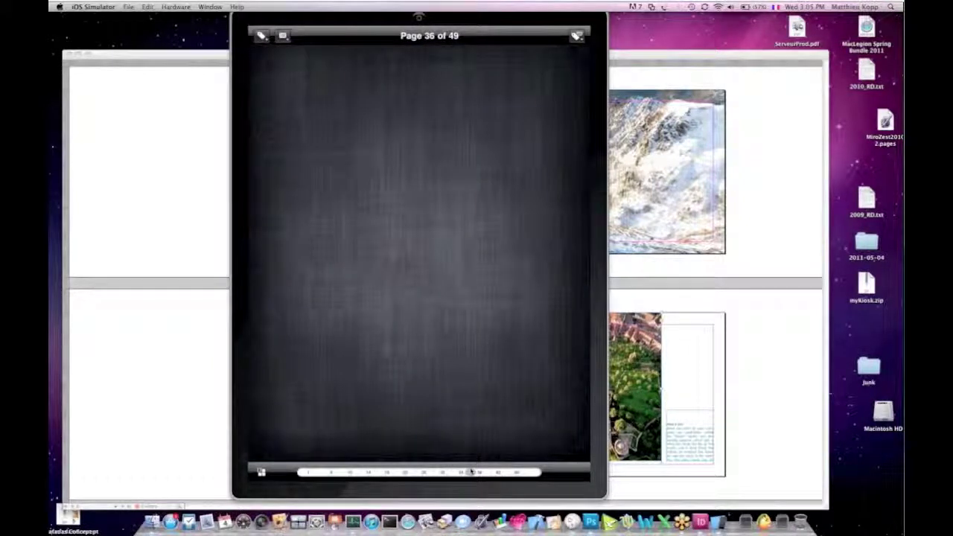